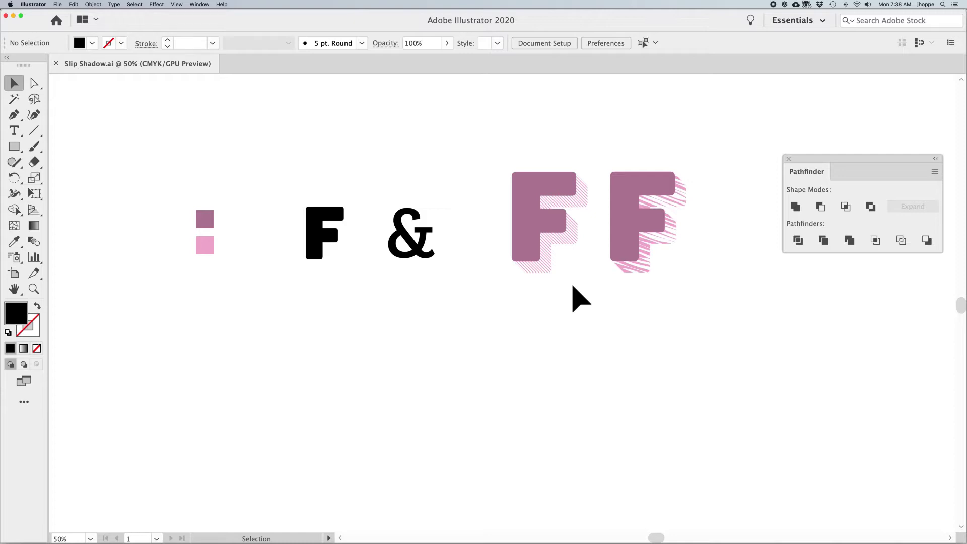
Convert the black Bungee letter F from live type to outlines
click(331, 238)
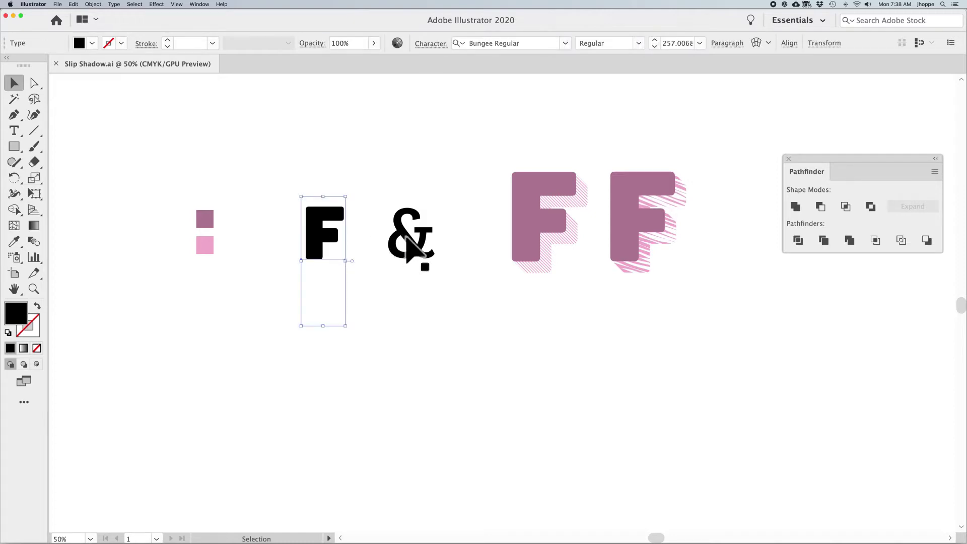
click(408, 247)
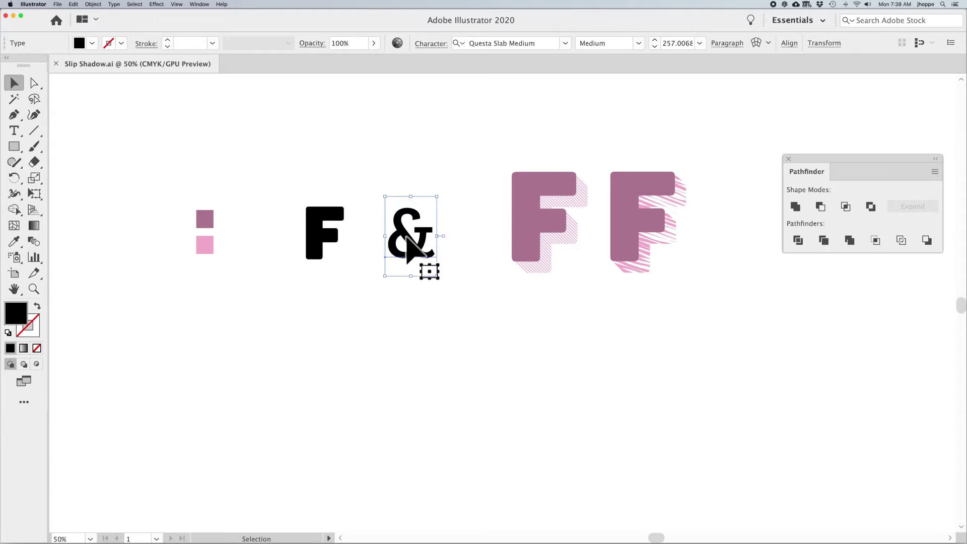
click(309, 240)
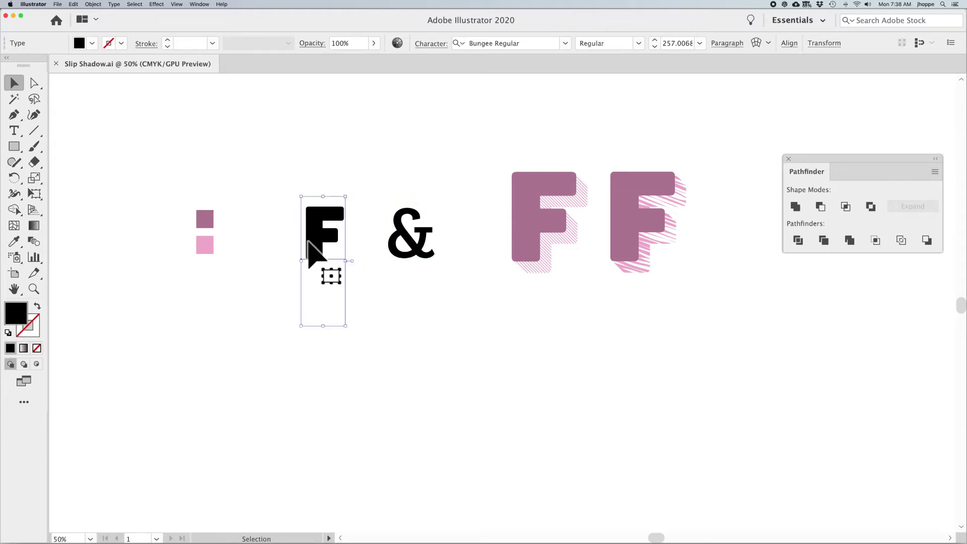
click(113, 4)
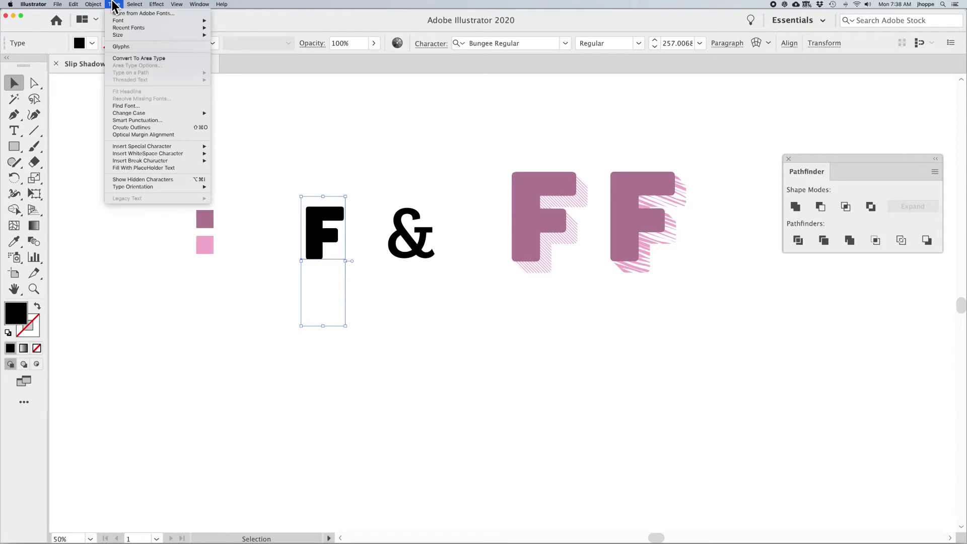
click(159, 126)
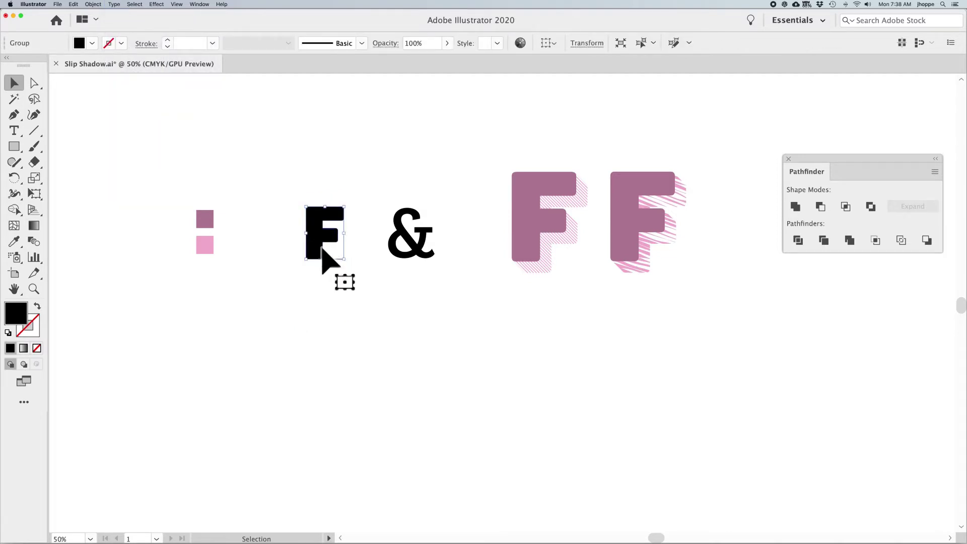
Place an enlarged copy of the outlined F below the original and fill it with the dark mauve swatch colour
drag(319, 255, 392, 412)
drag(309, 352, 335, 385)
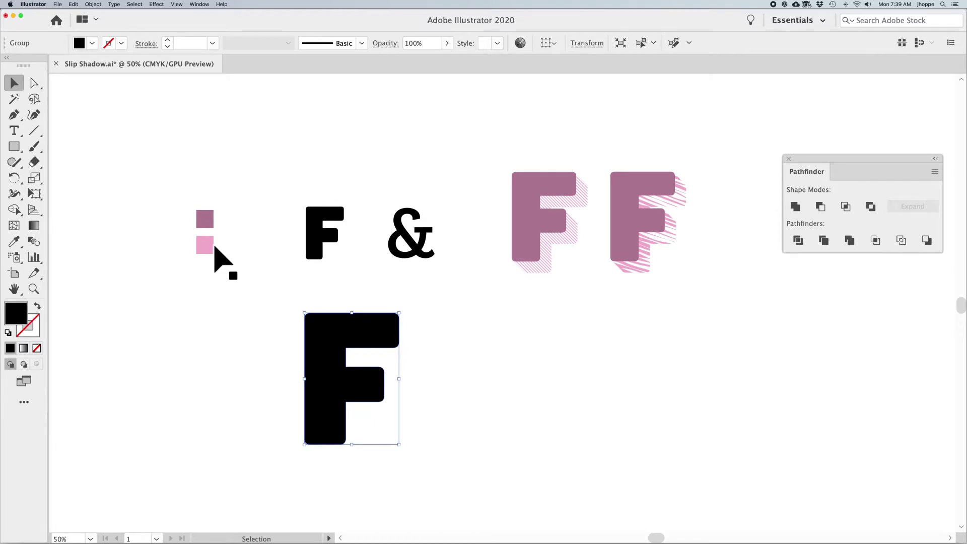
key(i)
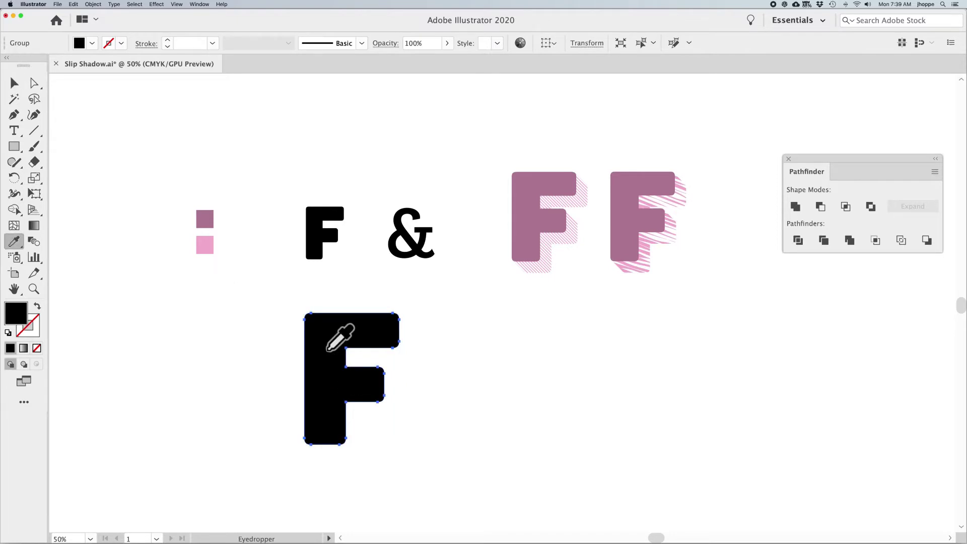
click(202, 221)
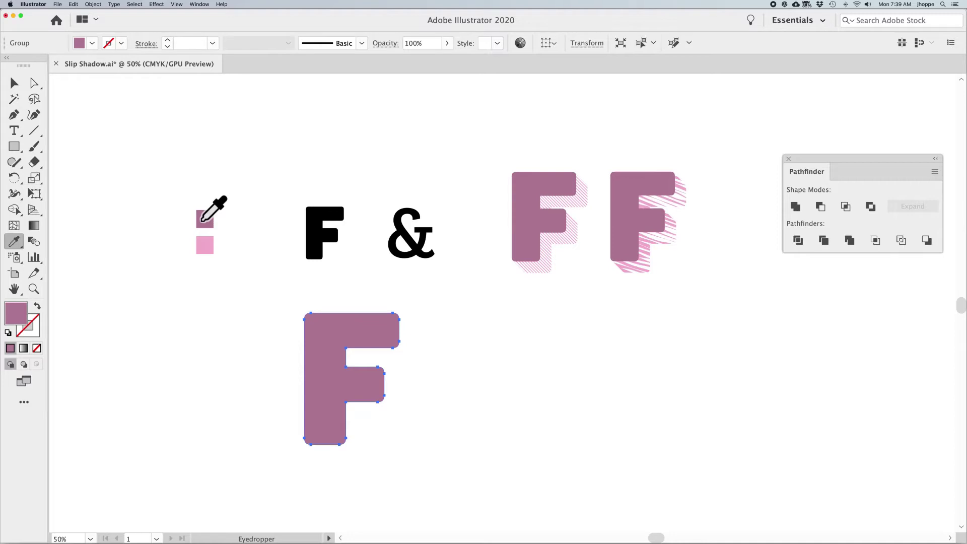
key(v)
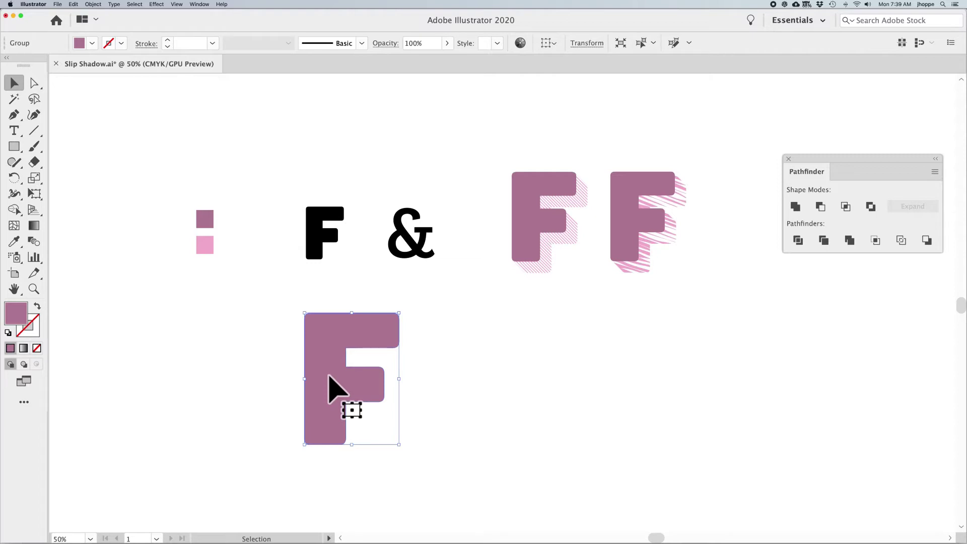
Duplicate the large mauve F to its right and give the copy a Transform effect moving 1 mm horizontally and 1 mm vertically
drag(329, 375, 492, 369)
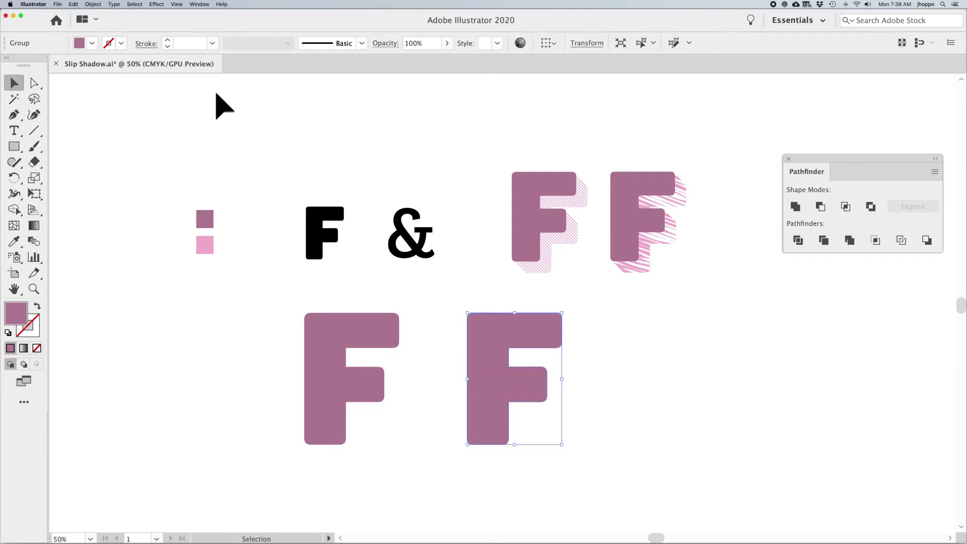
click(155, 4)
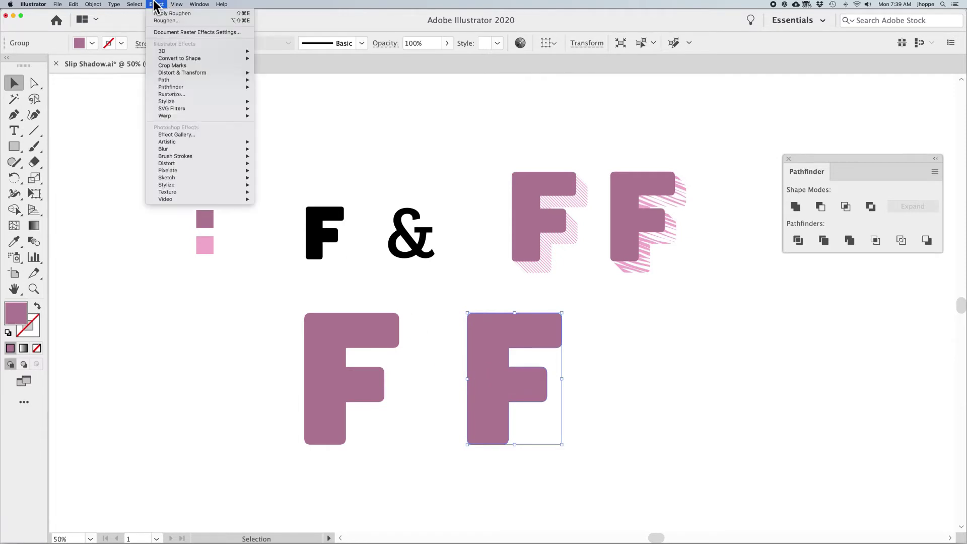
mouse_move(180, 73)
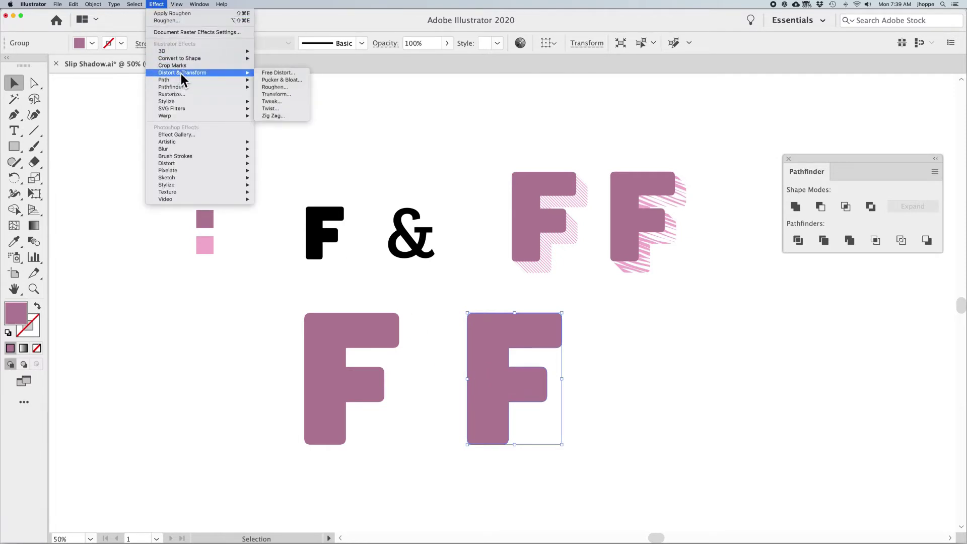
click(275, 93)
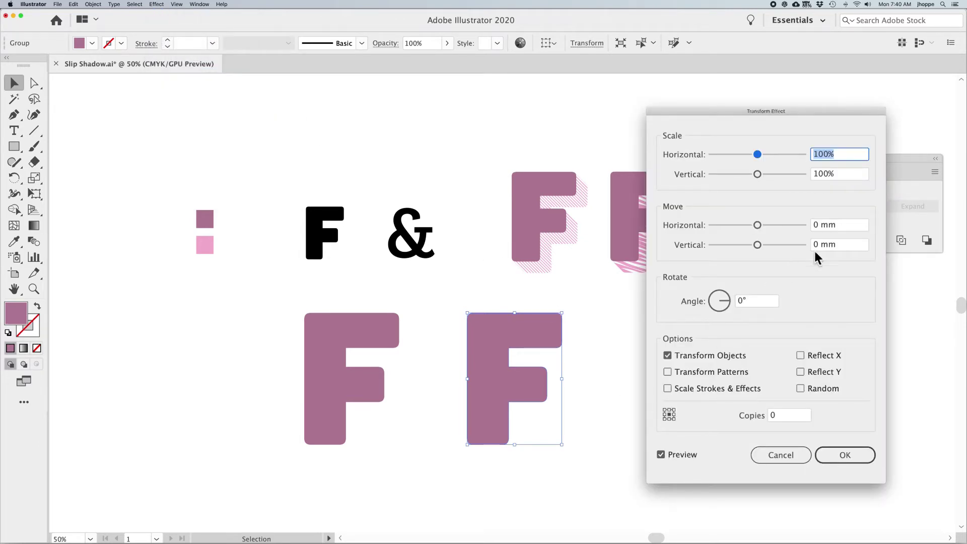
click(849, 227)
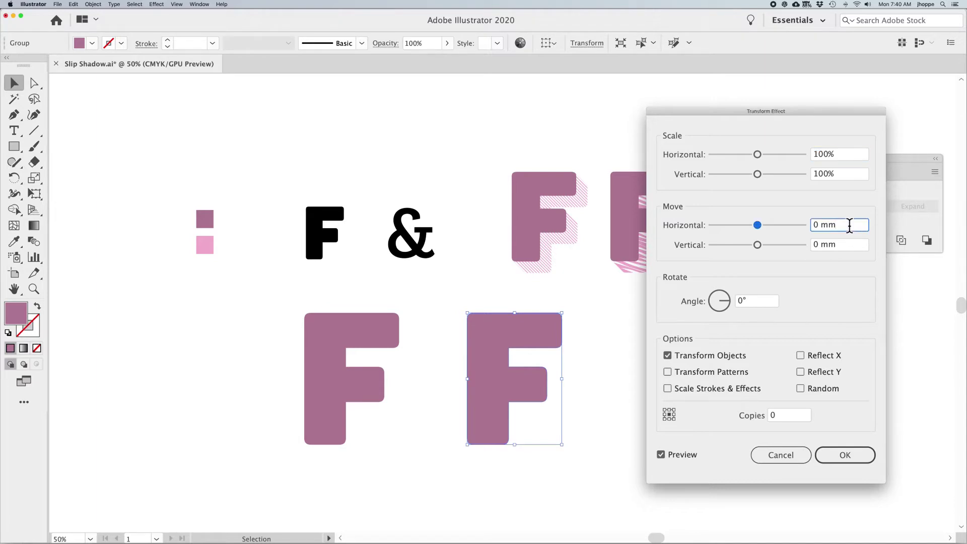
key(Down)
key(Up)
key(Up)
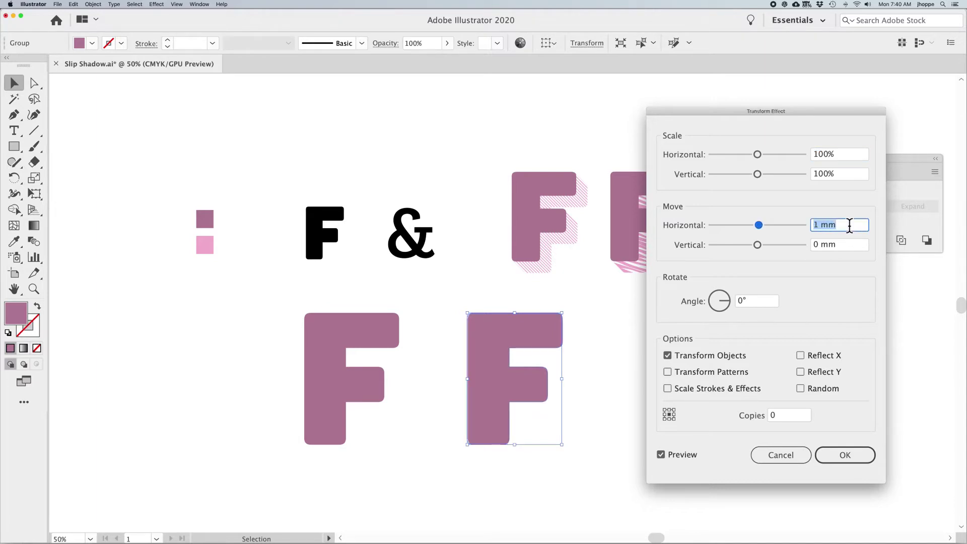
key(Tab)
key(Up)
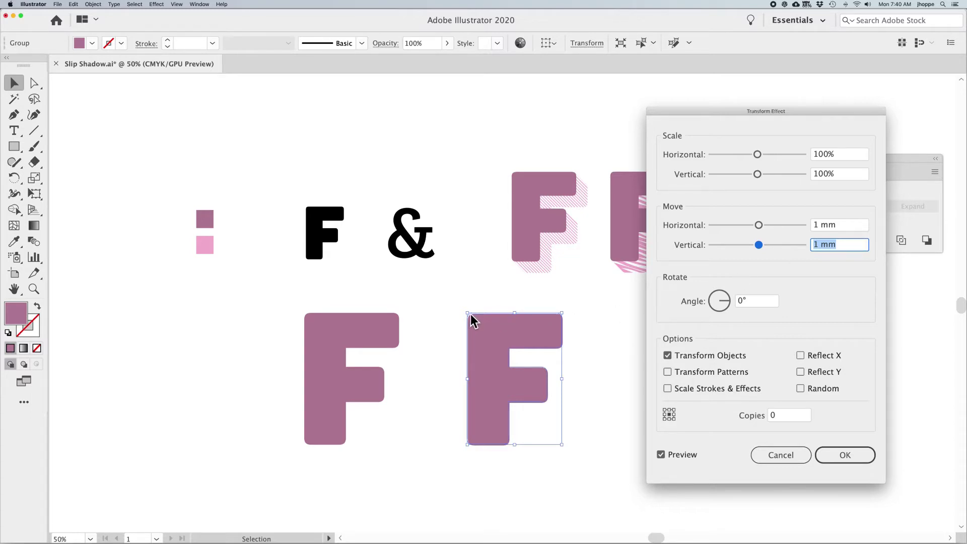
Set the Transform effect to 20 copies and apply it to the duplicated F
click(791, 412)
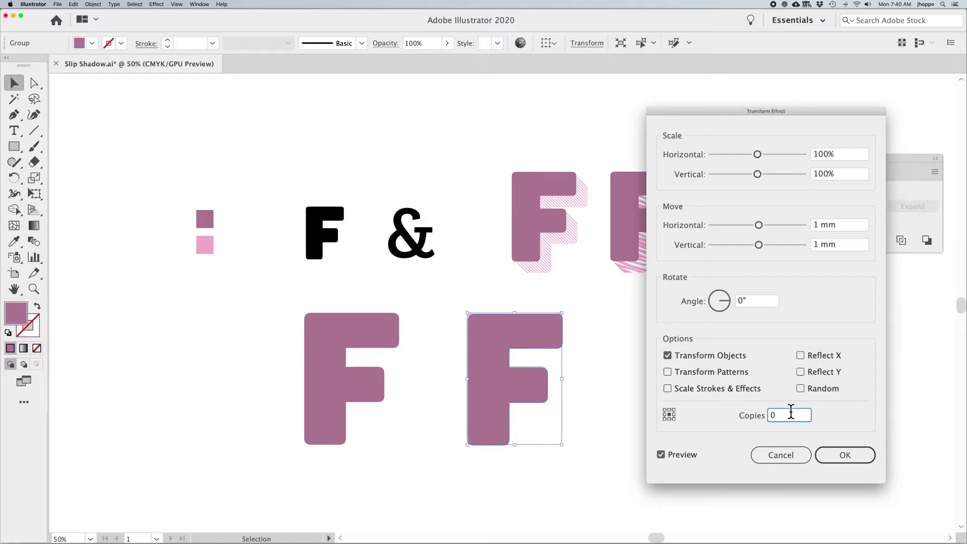
key(shift+Up)
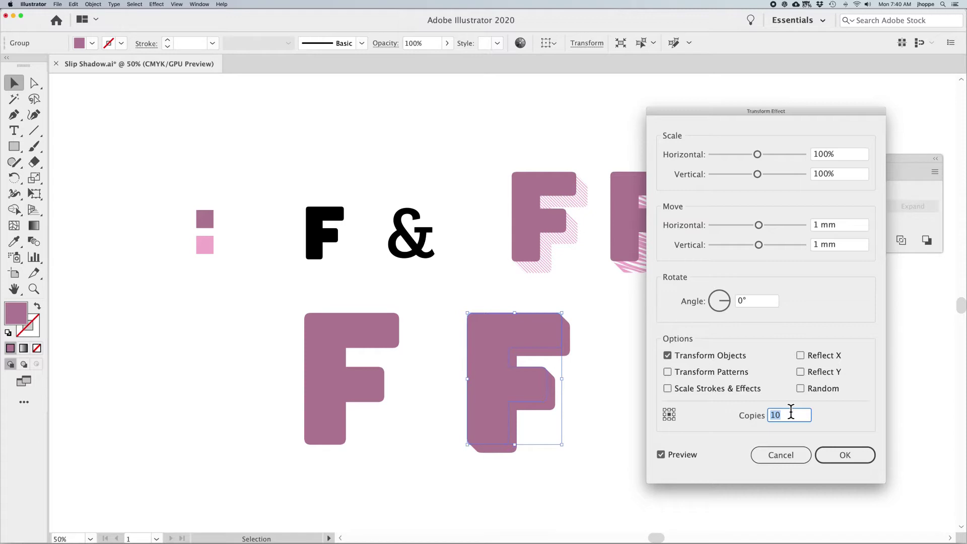
key(shift+Up)
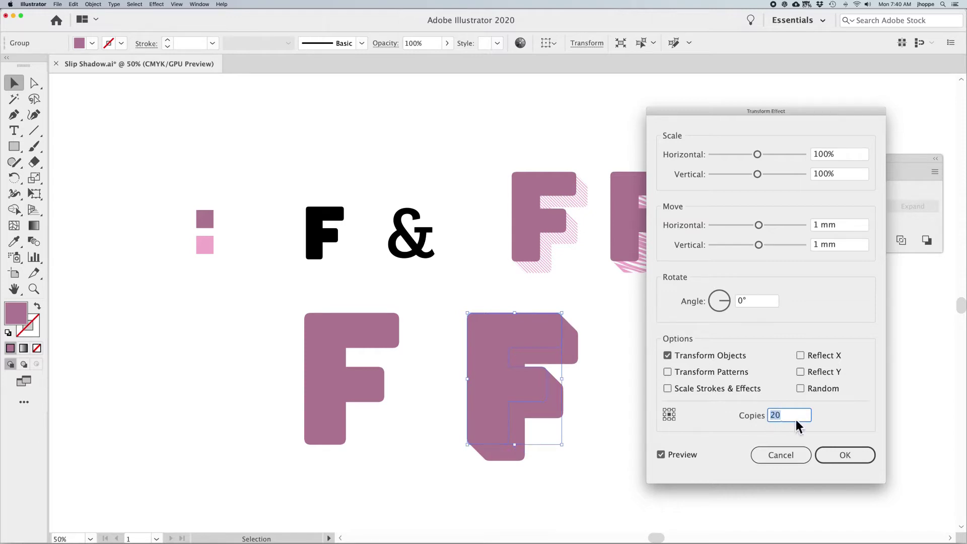
key(Up)
key(Up)
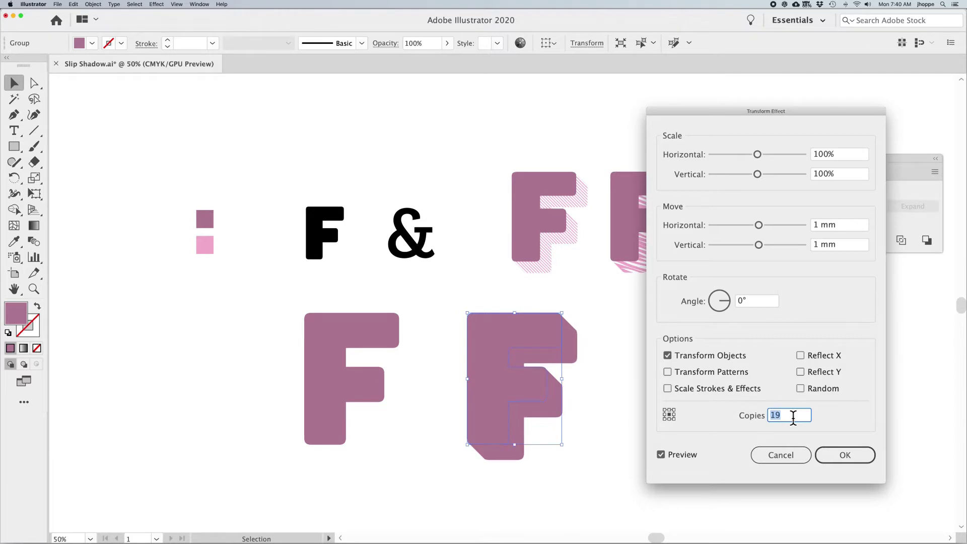
key(Down)
key(Down)
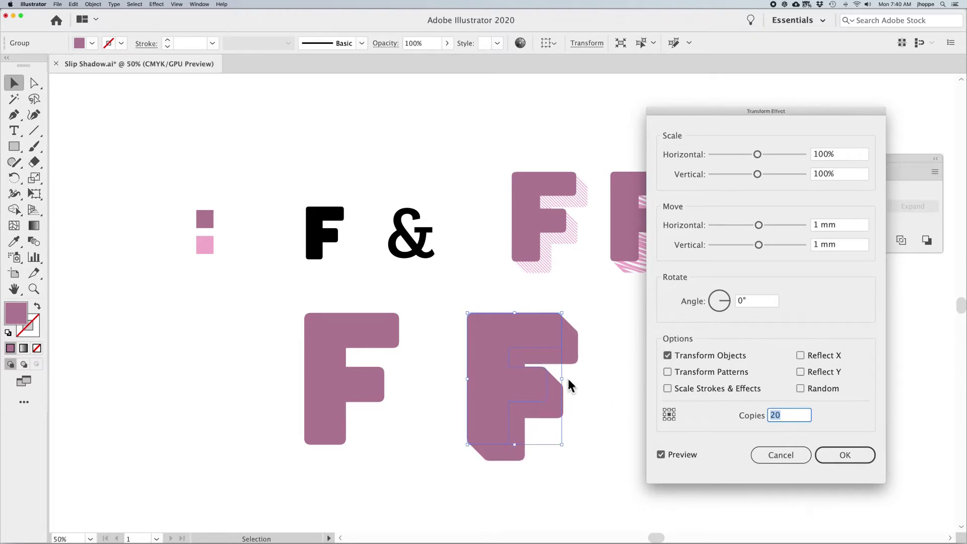
key(Up)
key(Up)
key(Up)
key(Up)
key(Up)
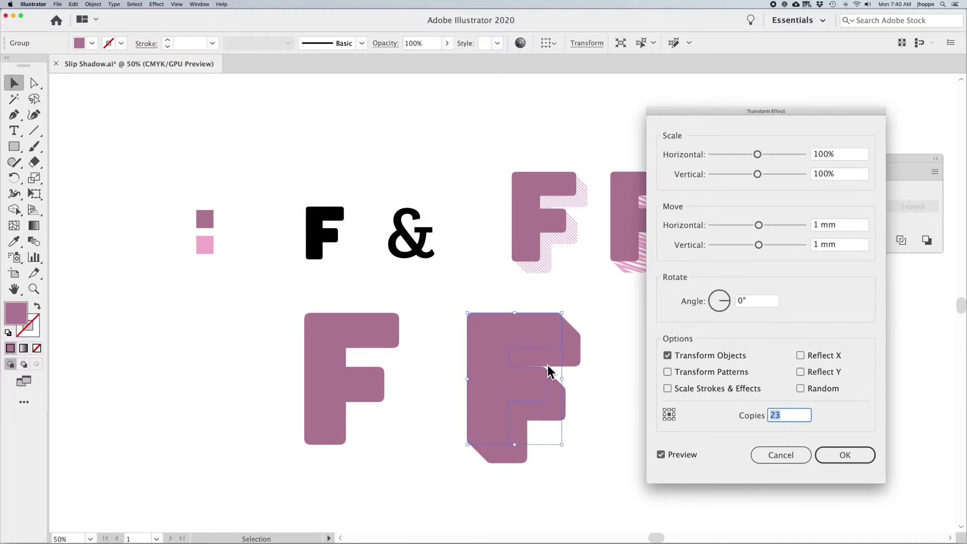
key(Up)
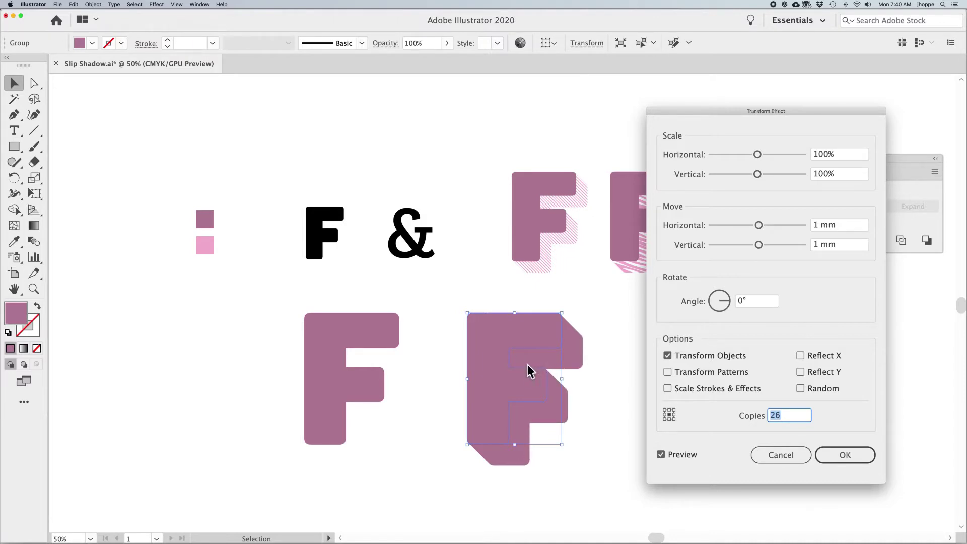
key(Down)
key(Down)
key(Down)
key(Down)
key(Down)
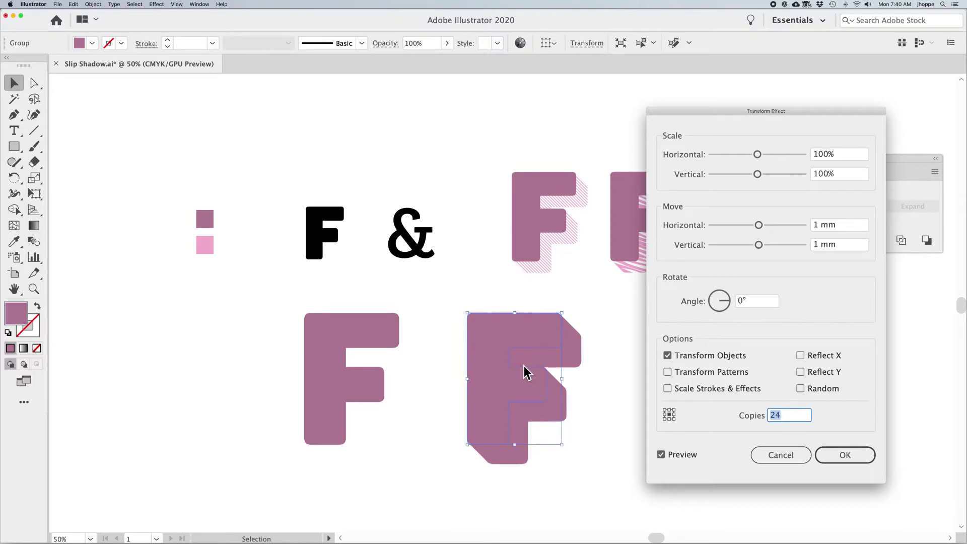
key(Down)
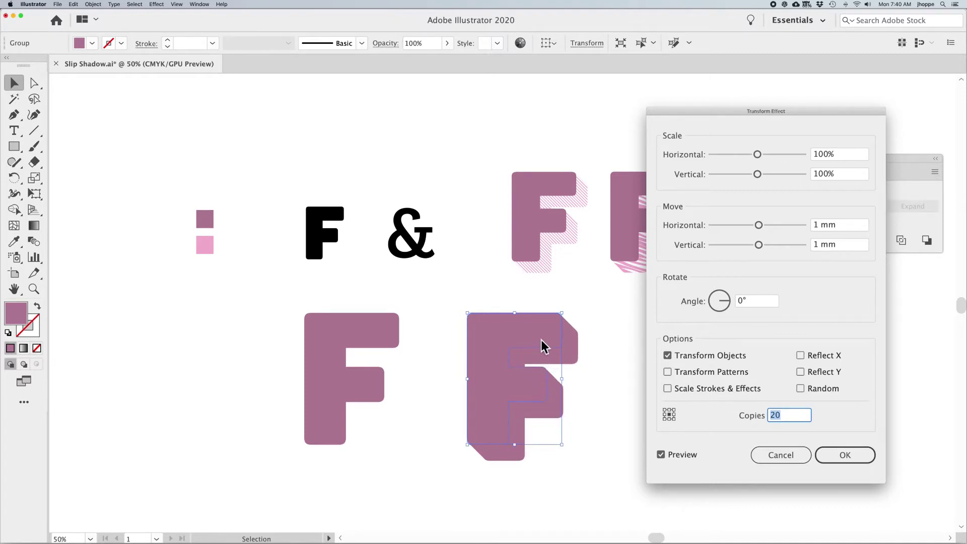
click(843, 454)
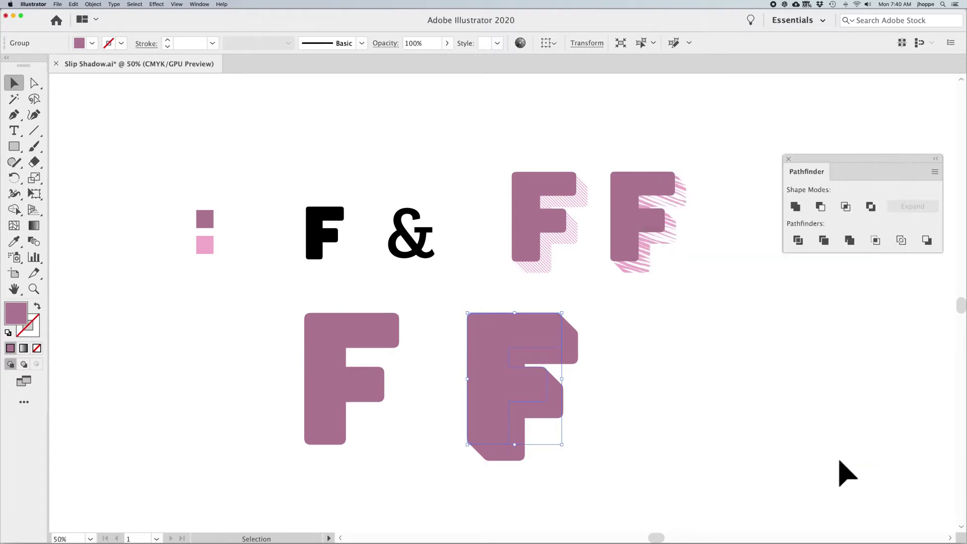
Recolour the extruded F with the light pink swatch and deselect it
key(i)
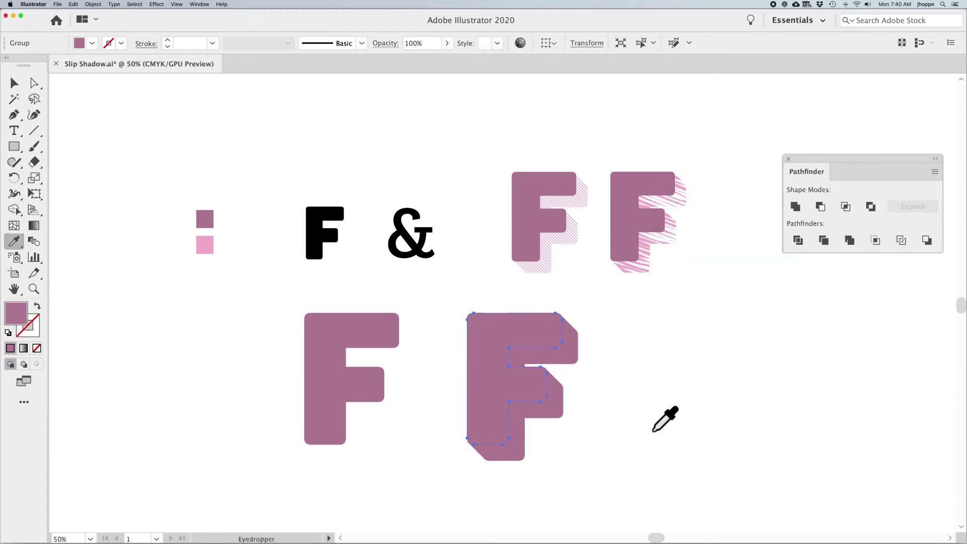
click(204, 247)
click(14, 83)
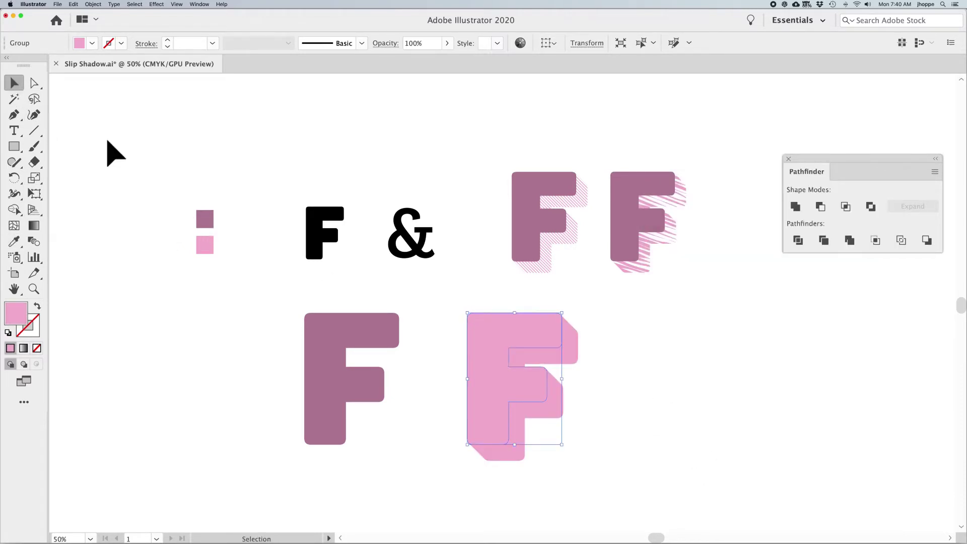
click(708, 384)
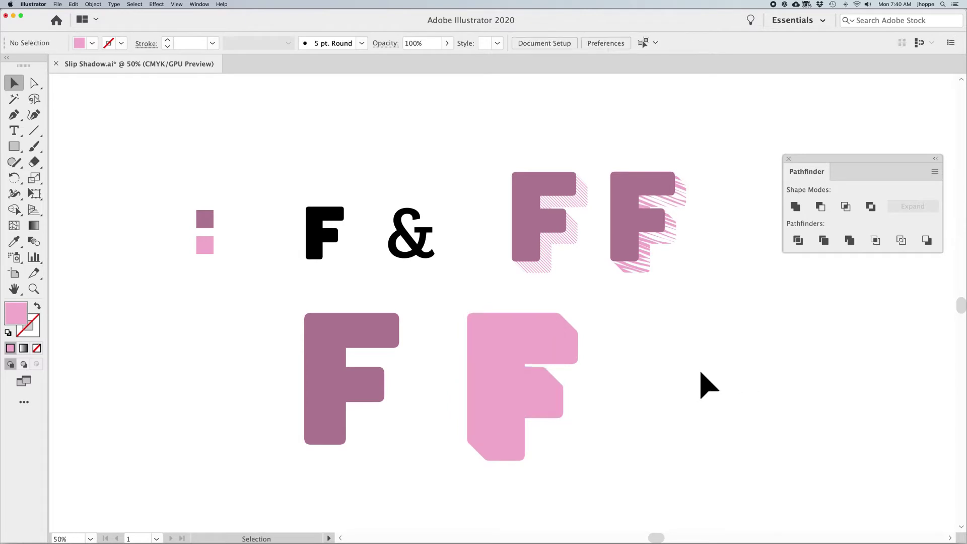
Try to align the pink extruded F over the mauve F and arrange it behind as a drop shadow
click(497, 377)
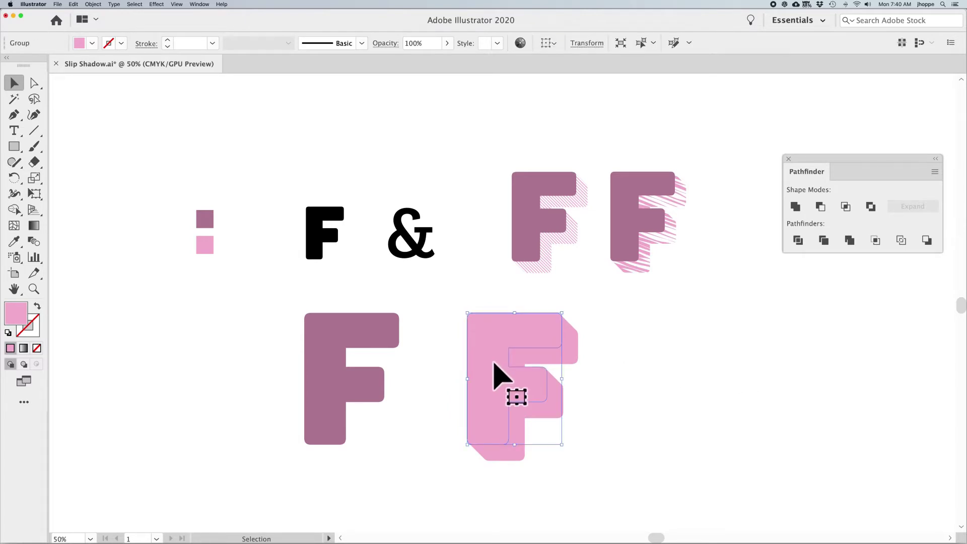
drag(494, 363, 331, 362)
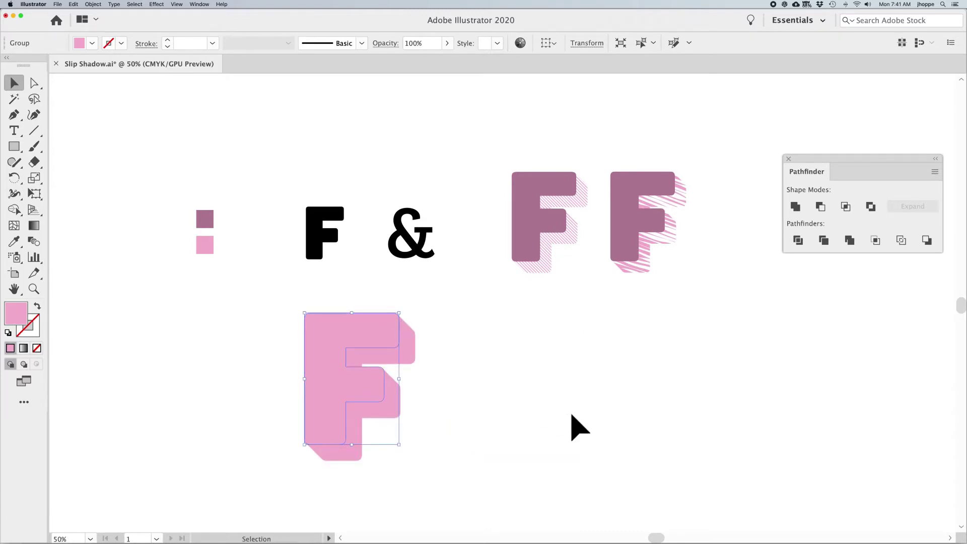
key(super)
key(super+shift+bracketright)
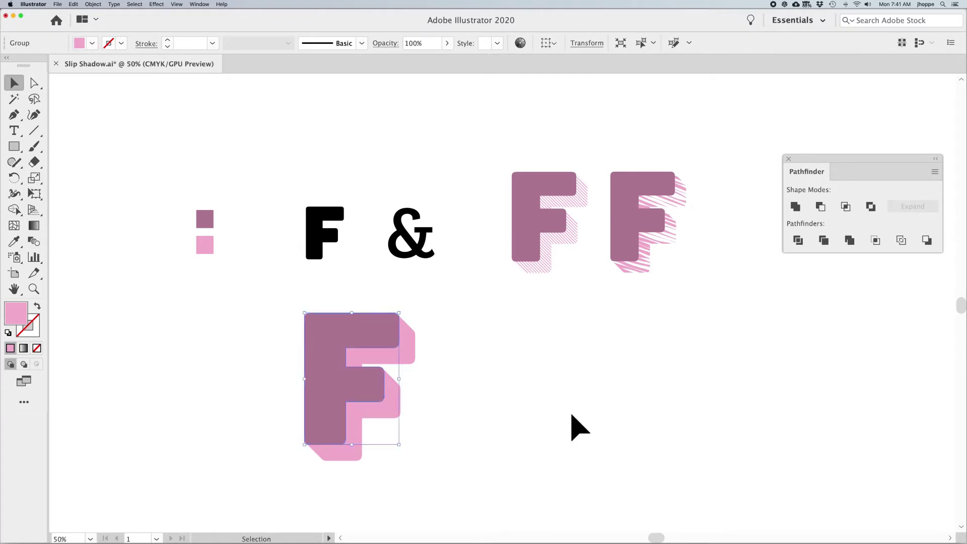
click(572, 416)
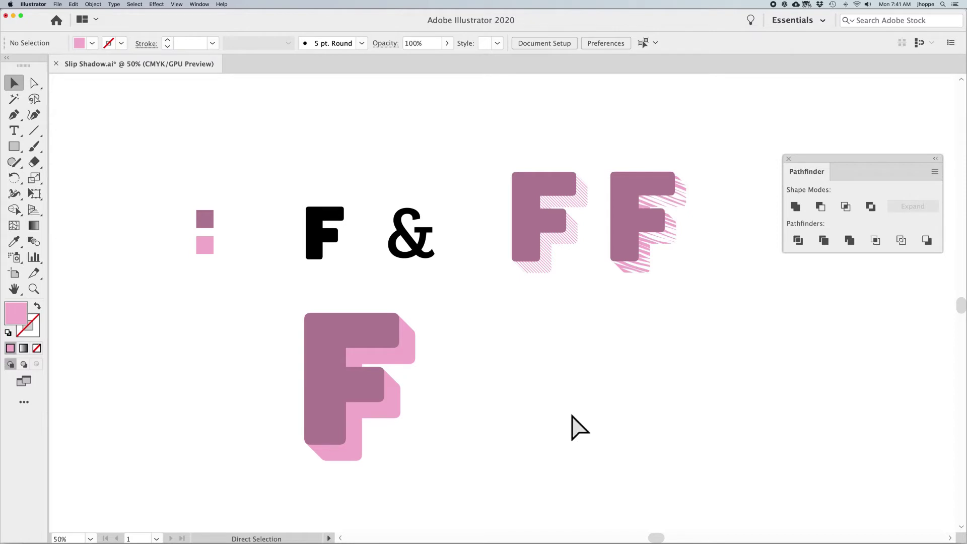
Undo the last stacking change and move the pink extruded F clear of the mauve F, to its right
key(super+z)
drag(388, 335, 540, 339)
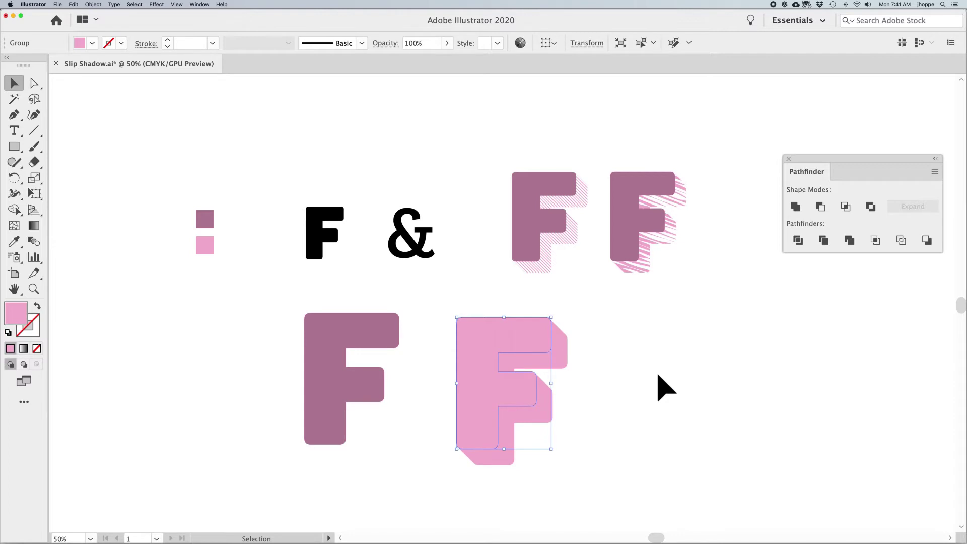
Examine the actual path of the extruded pink F in outline view and return to preview with it selected
click(177, 5)
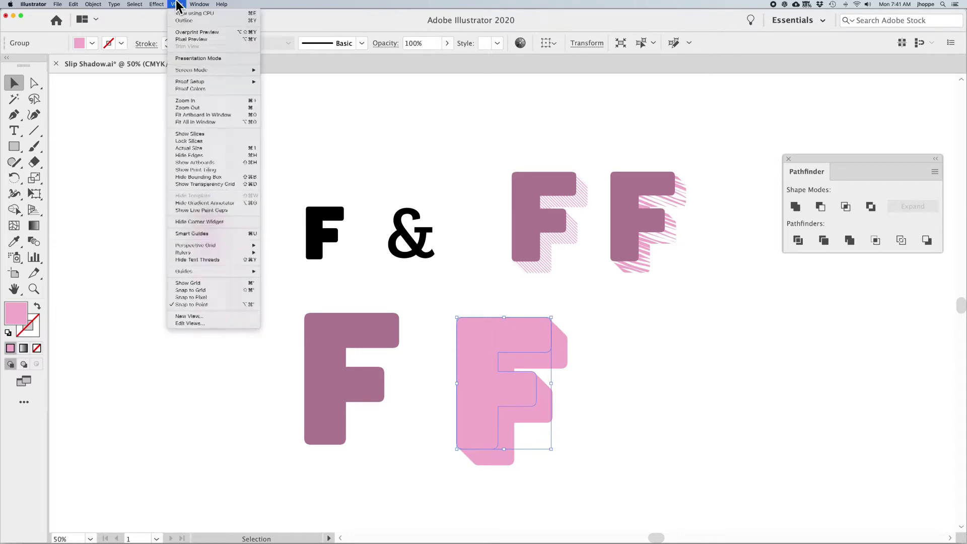
click(194, 20)
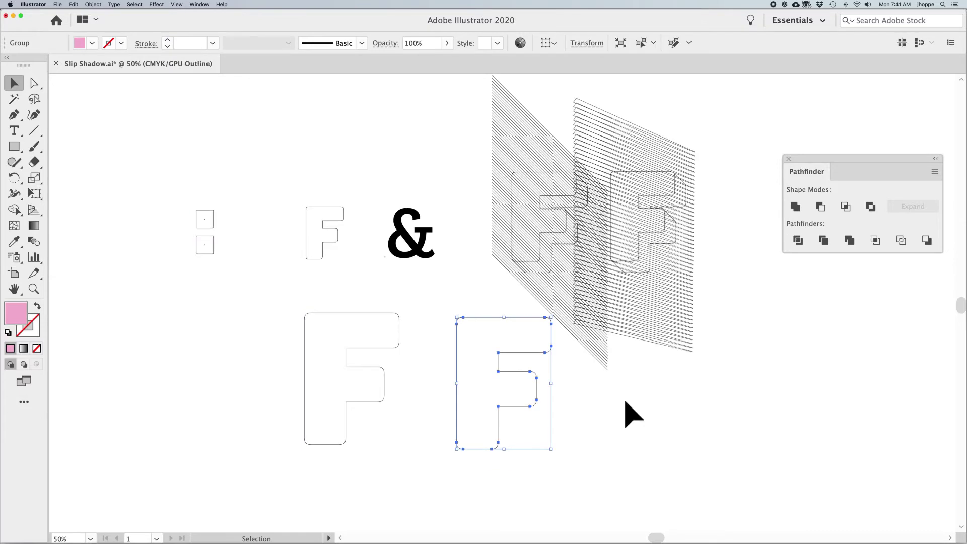
click(626, 403)
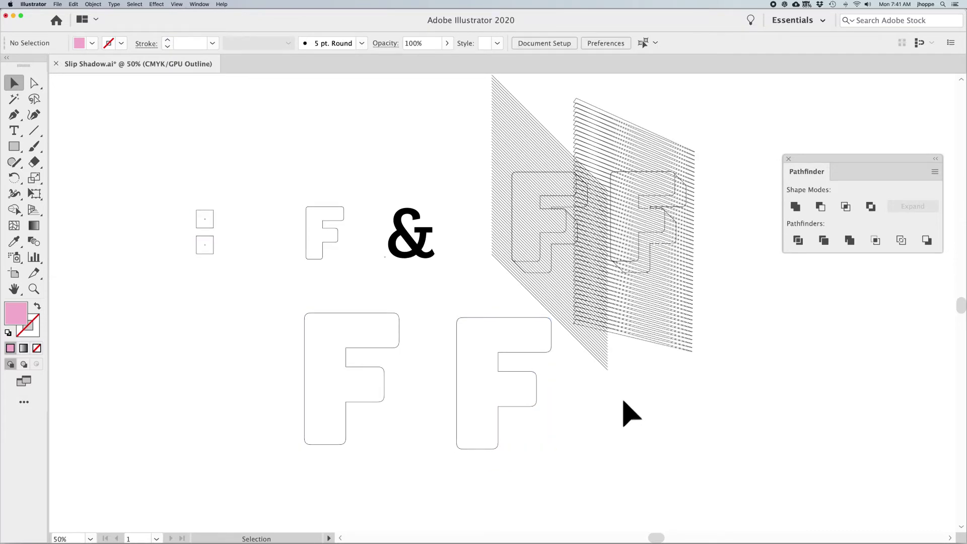
click(535, 375)
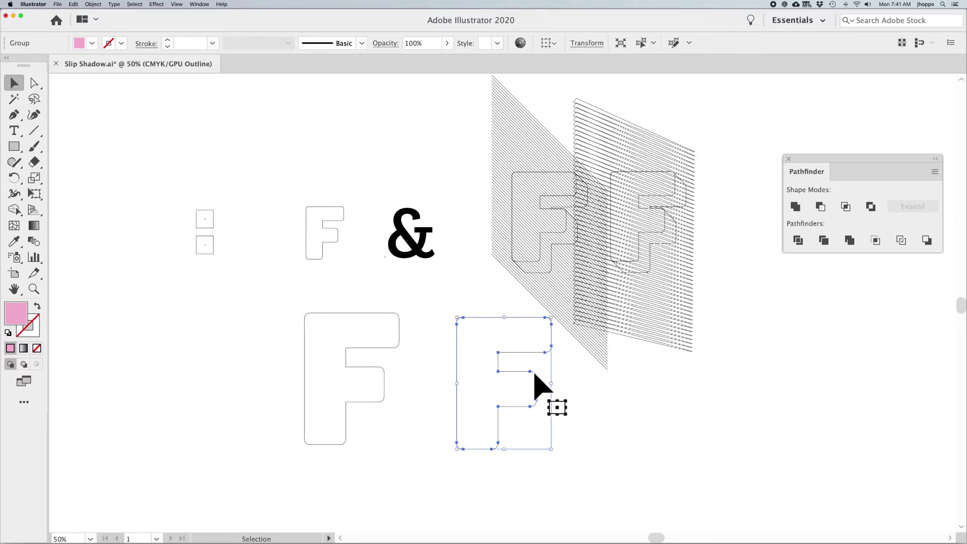
key(super+y)
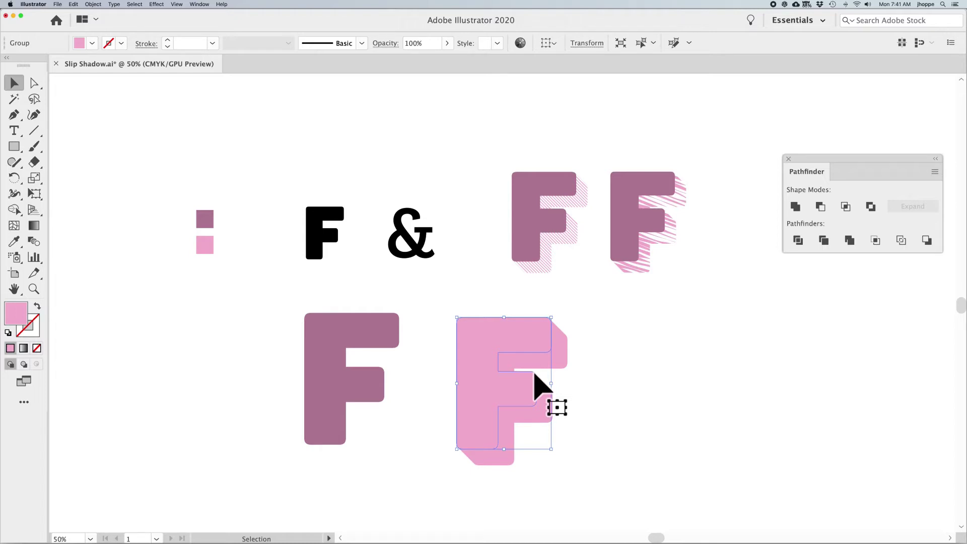
Expand the appearance of the extruded pink F and unite its overlapping copies into one shape
click(99, 5)
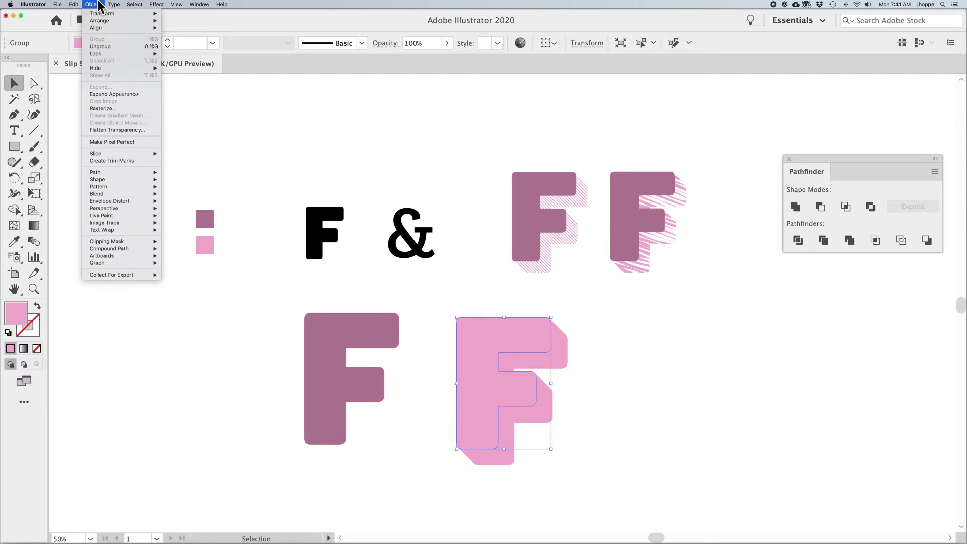
click(106, 94)
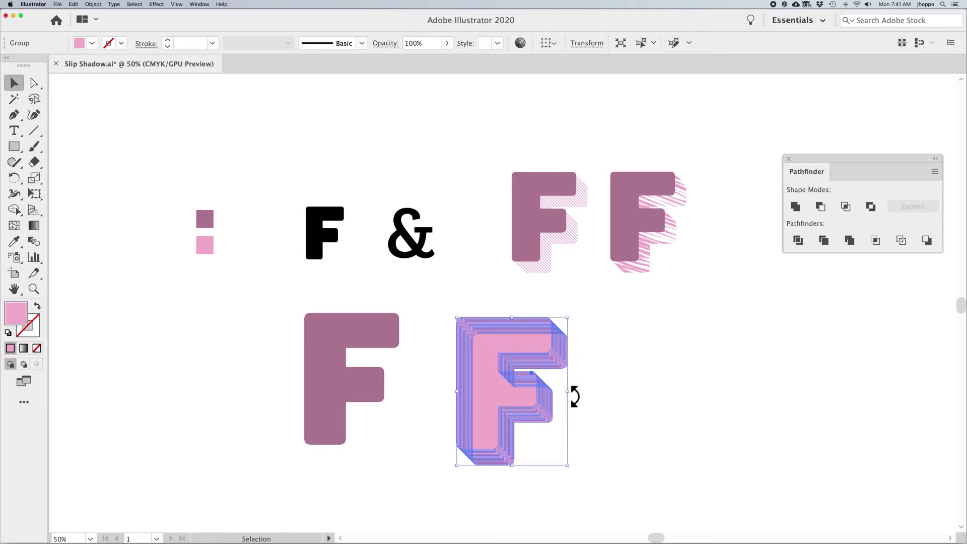
drag(802, 158, 750, 274)
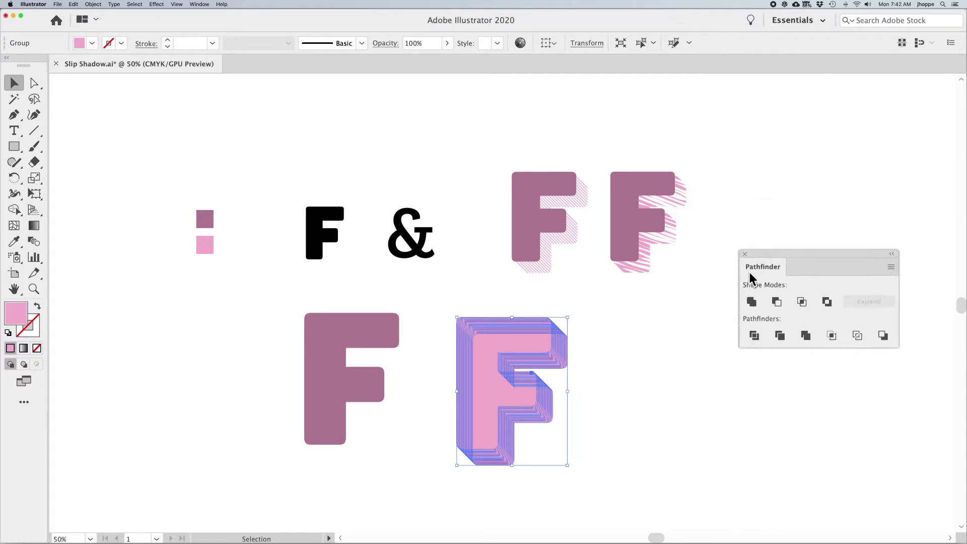
click(755, 302)
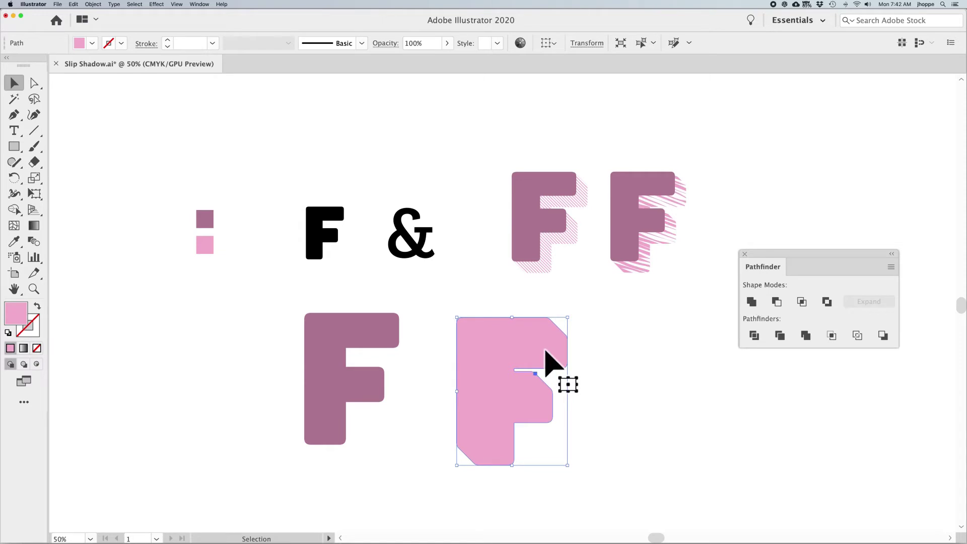
Check the united pink F's path in outline view, return to preview and deselect the shape
key(super+y)
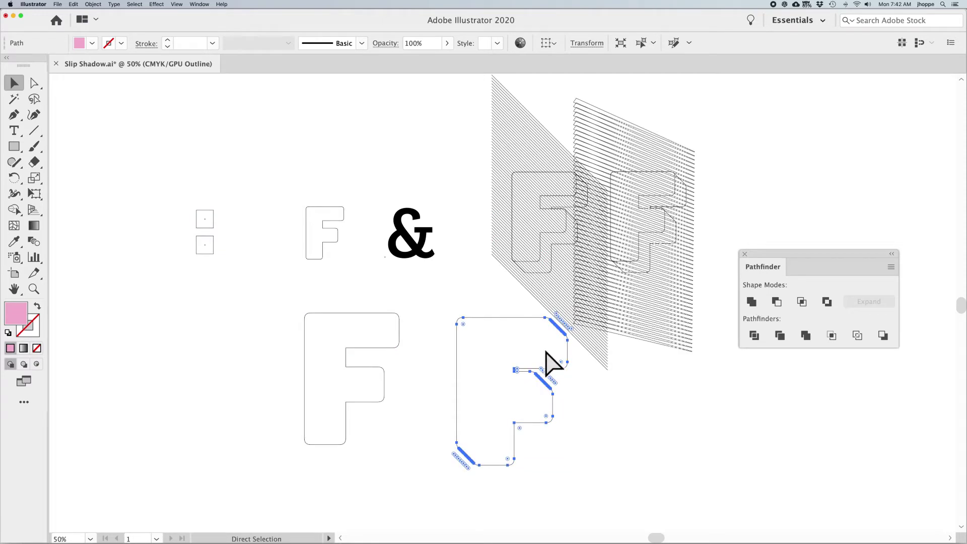
key(super+y)
key(v)
click(676, 409)
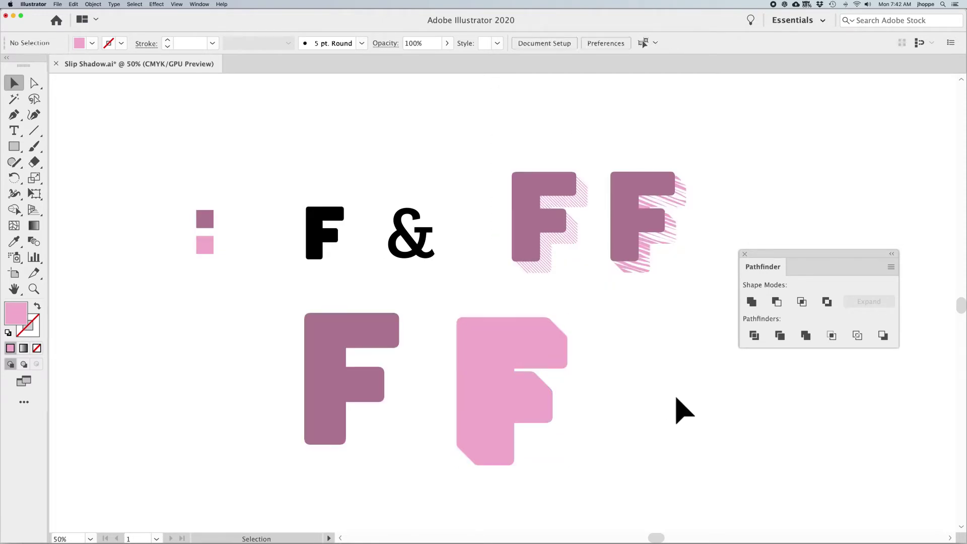
Draw a long 45° line segment sloping down to the right in the empty area beside the F artwork
click(539, 401)
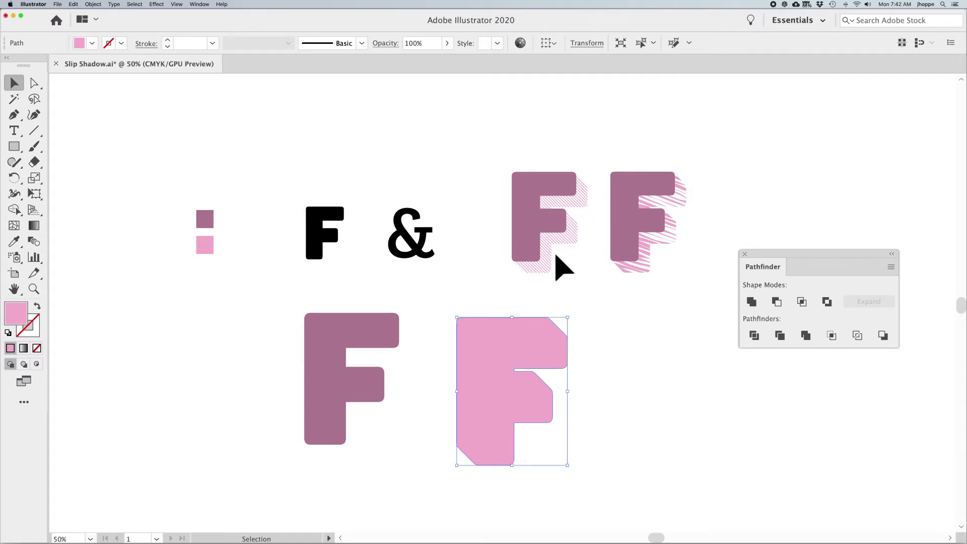
drag(524, 356, 518, 351)
drag(636, 361, 355, 348)
key(backslash)
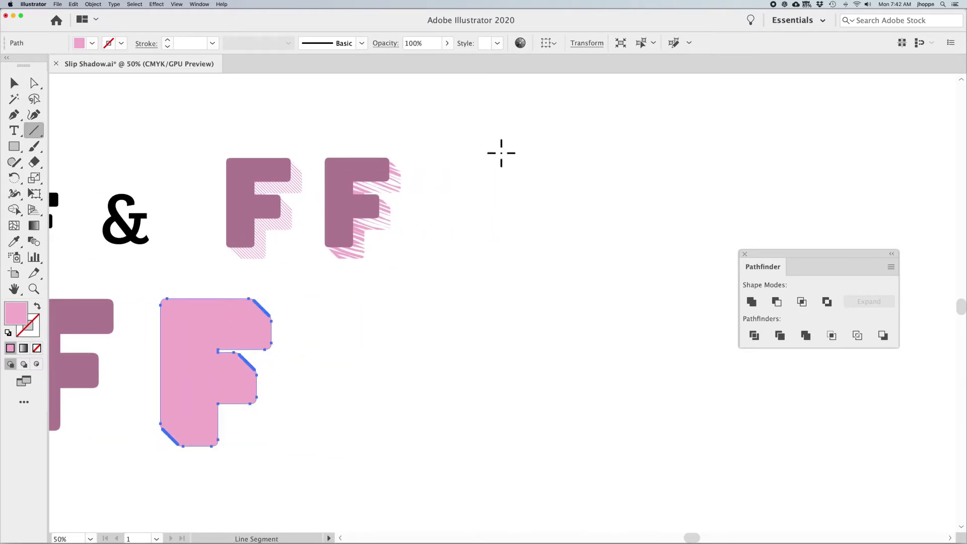
mouse_move(487, 135)
mouse_down()
mouse_move(655, 274)
mouse_move(724, 372)
mouse_up()
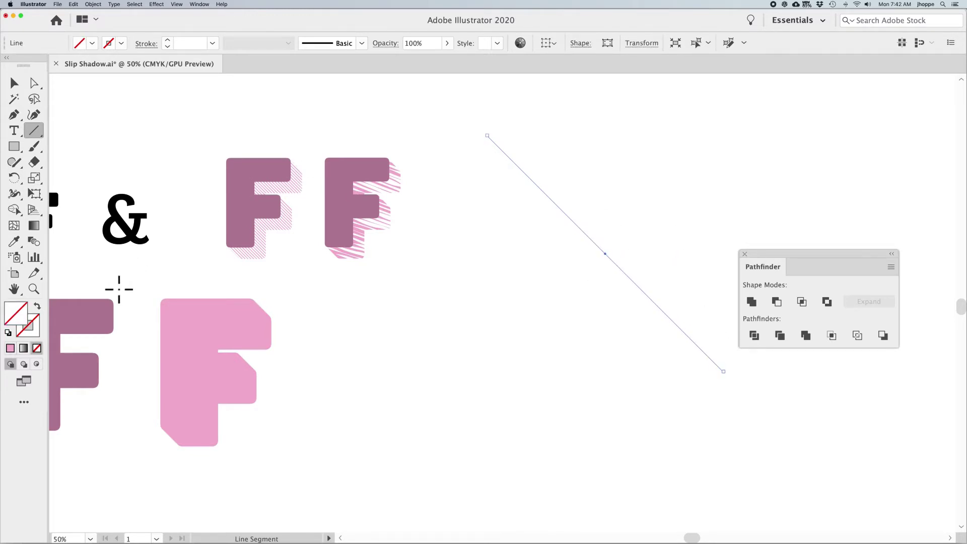
Give the diagonal line the pink F's sampled colour as its stroke, with no fill and a 3 pt weight
key(i)
click(201, 329)
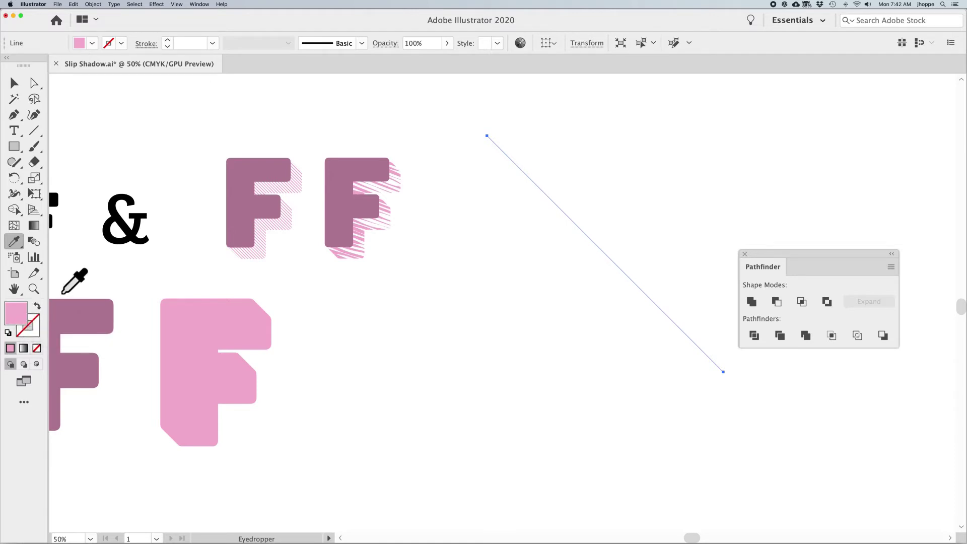
key(shift+x)
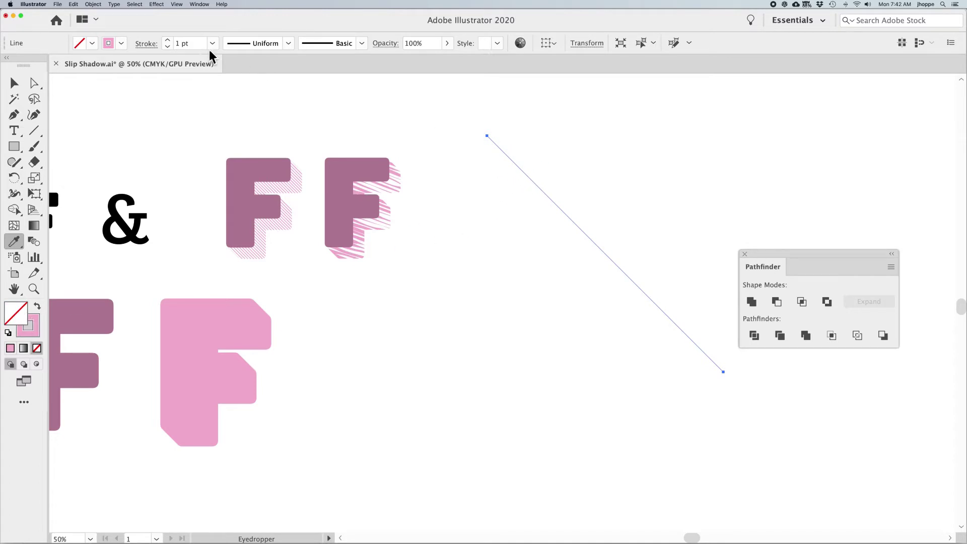
click(168, 41)
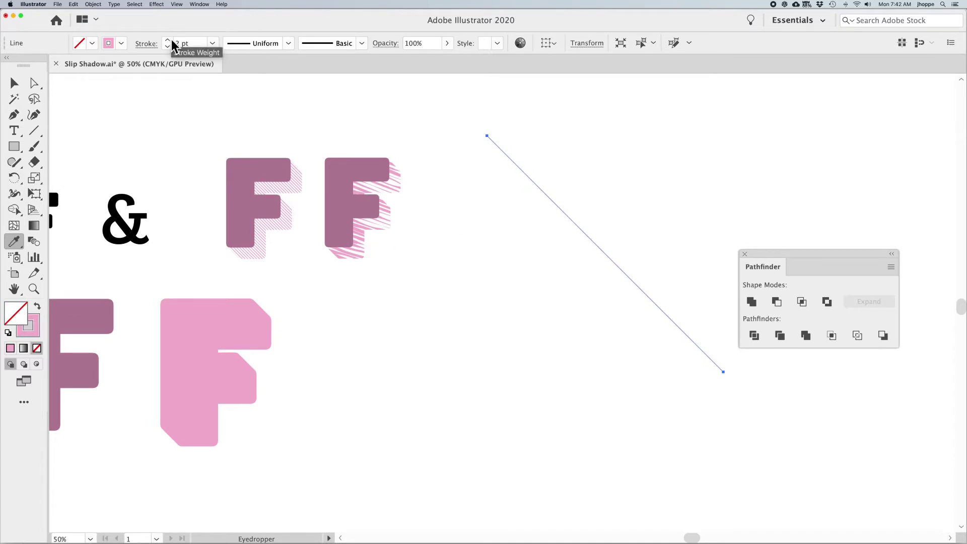
click(171, 40)
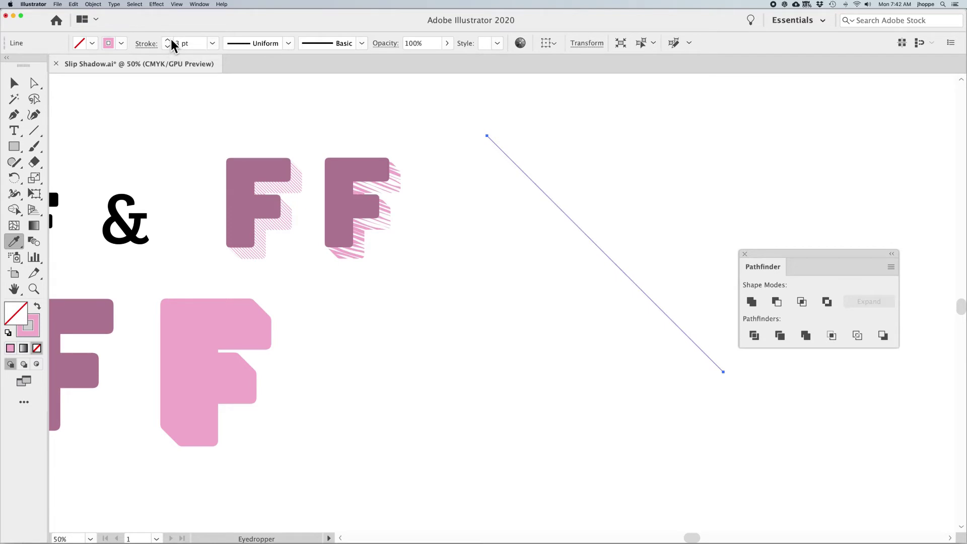
click(14, 84)
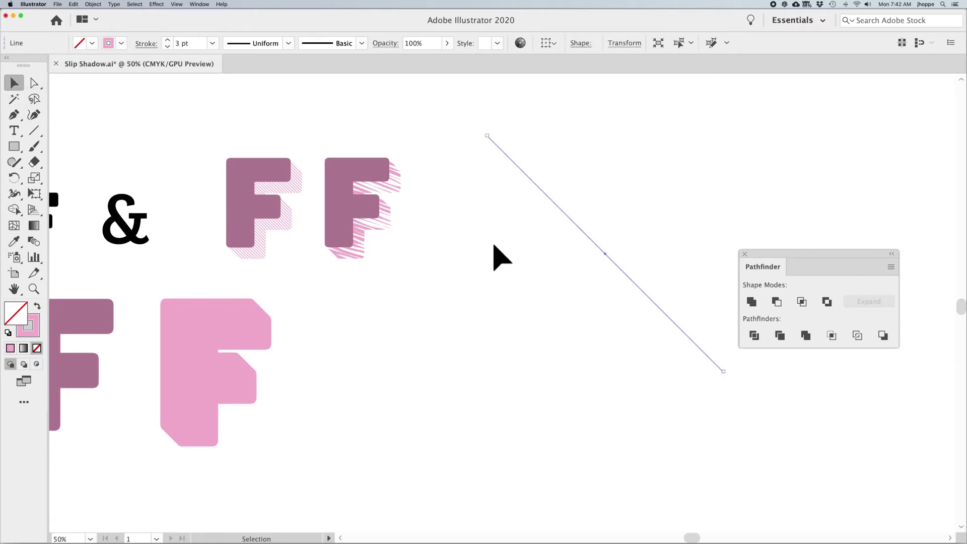
click(494, 257)
Try building the hatching by duplicating the diagonal line slightly below itself and repeating the duplication six times
click(601, 250)
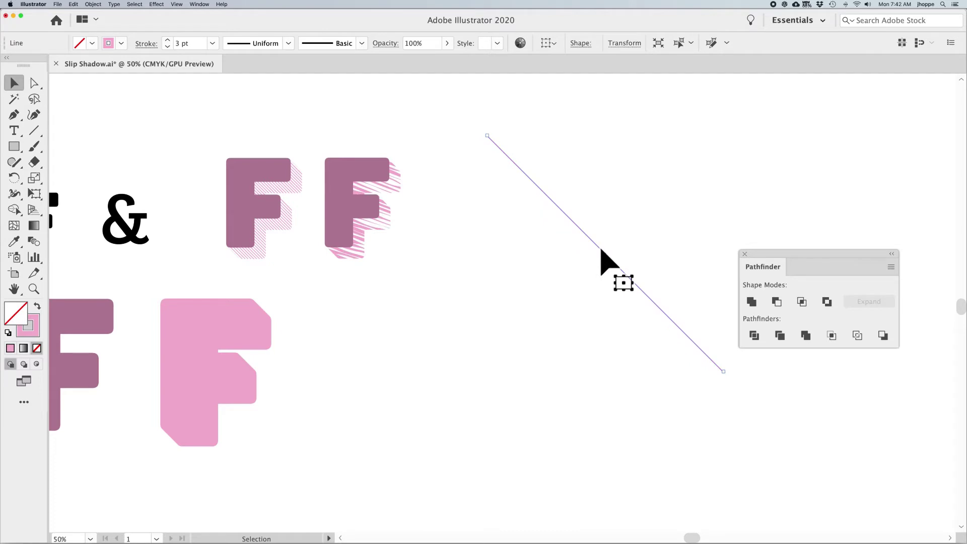
drag(601, 250, 603, 255)
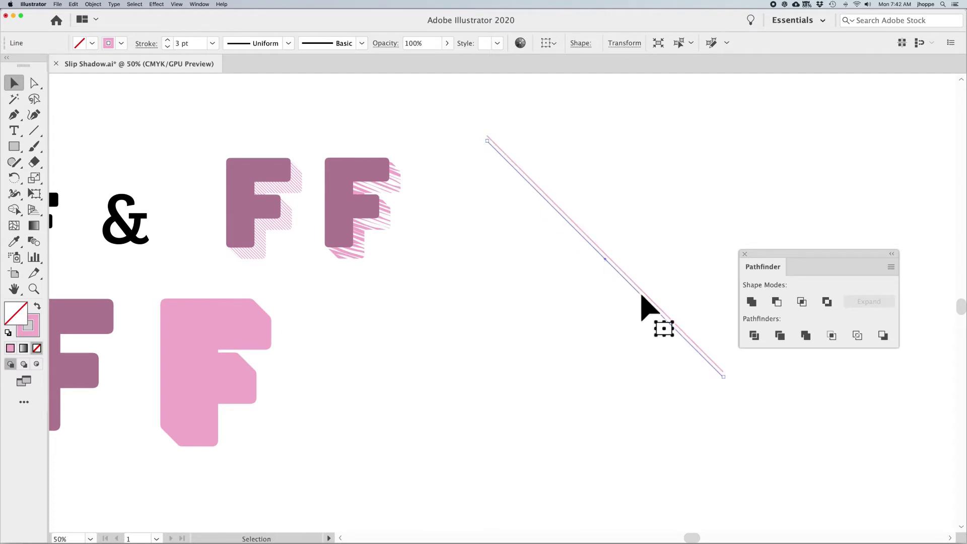
key(super+d)
key(super+d)
key(super+d)
key(super+d)
key(super+d)
key(super+d)
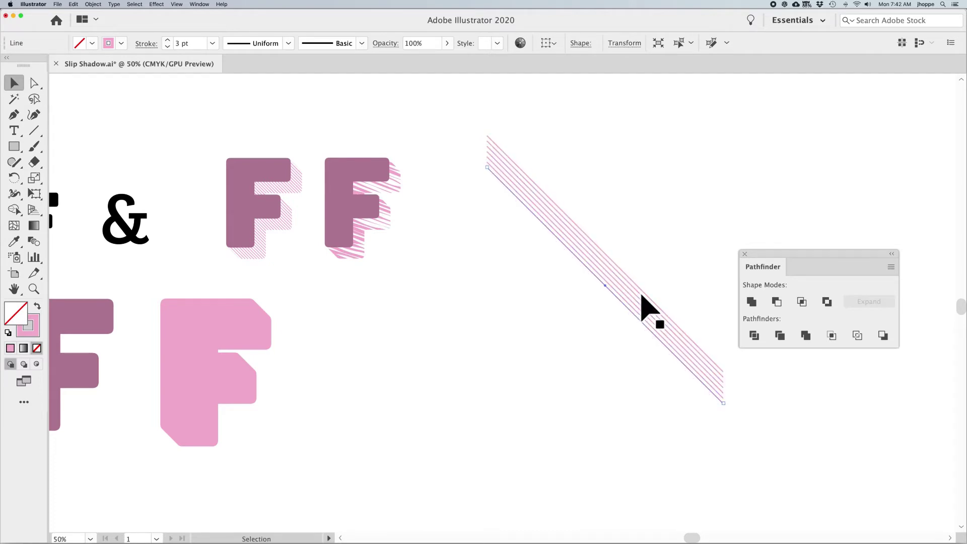
Undo all the duplicated lines so only the original diagonal line is left
key(super+z)
key(super+z)
key(super+z)
key(super+z)
key(super+z)
key(super+z)
key(super+z)
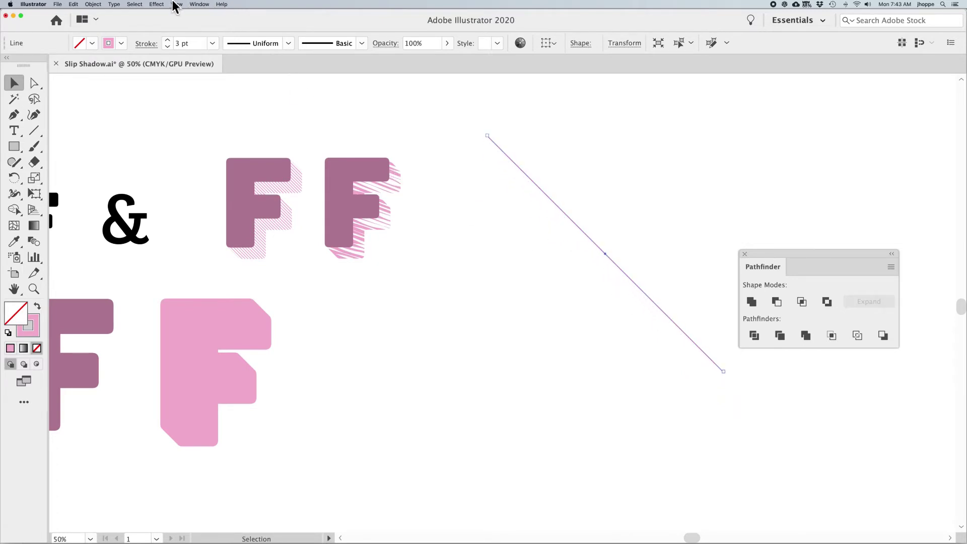
Start a Transform effect on the diagonal line with a vertical move of 5 mm
click(157, 5)
mouse_move(165, 73)
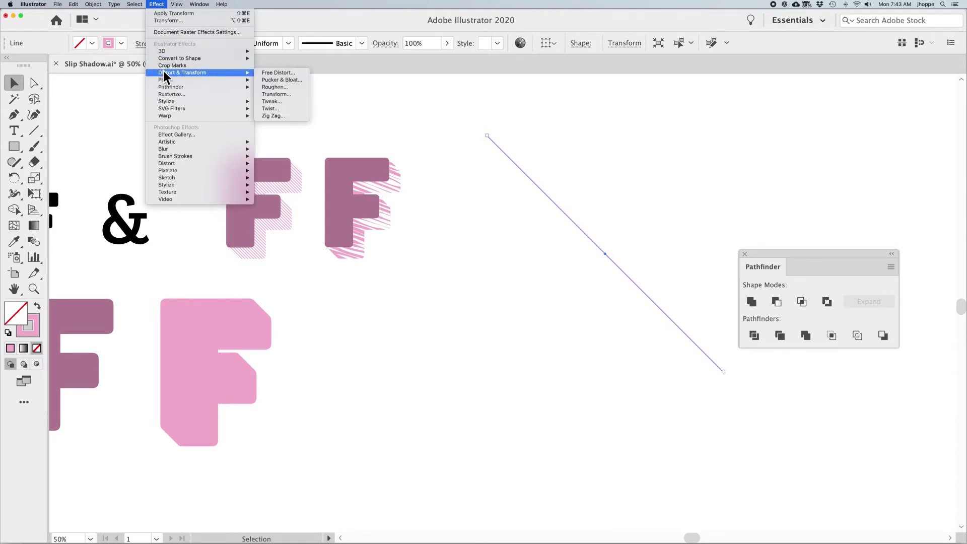
click(285, 95)
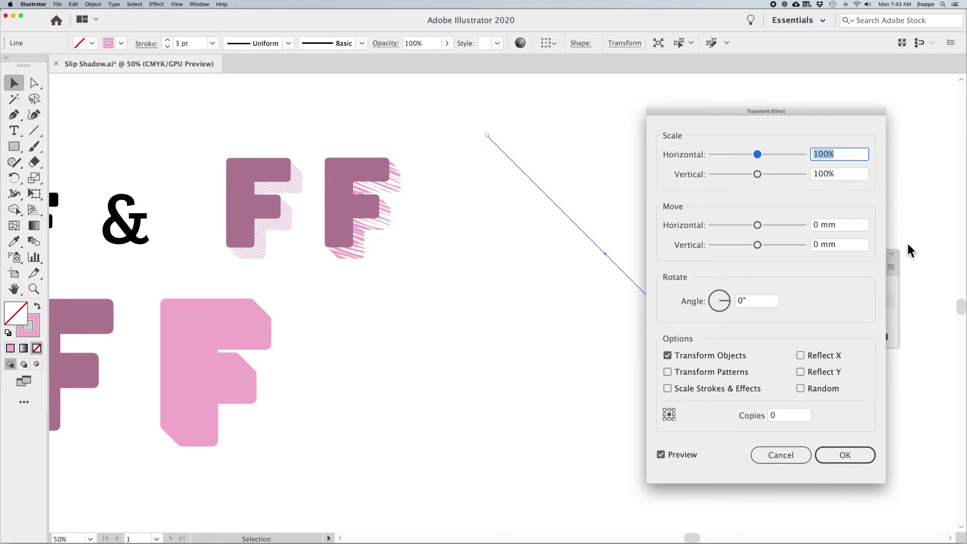
click(857, 244)
key(Up)
key(Up)
key(Up)
key(Up)
key(Up)
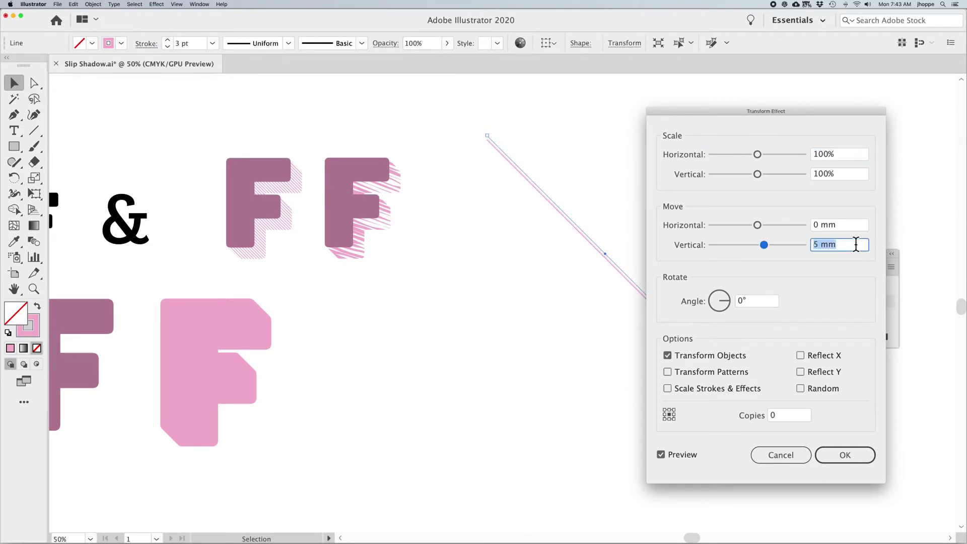
Set the Transform effect to 80 copies and apply it to the diagonal line
click(798, 417)
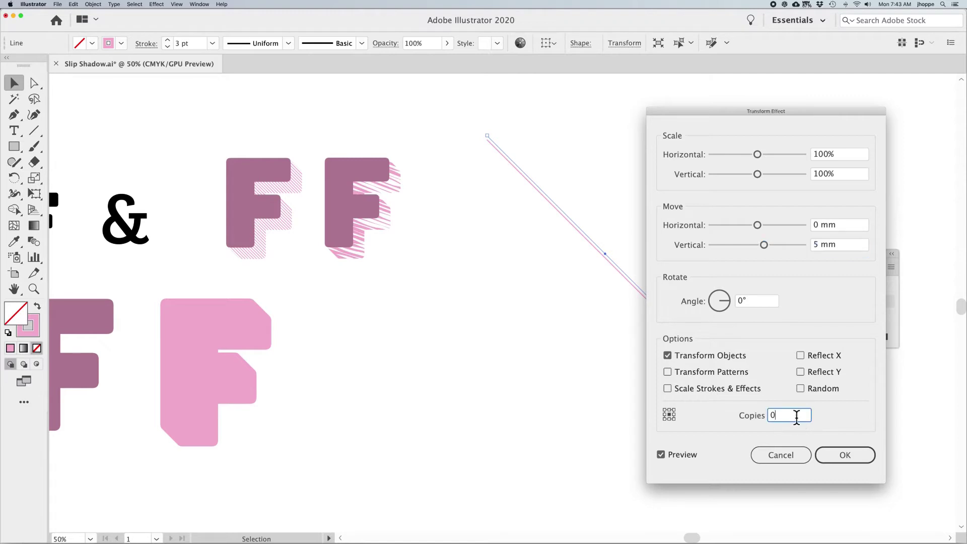
key(shift+Up)
key(shift+Up)
key(shift+Up)
key(shift+Up)
key(shift+Up)
key(shift+Up)
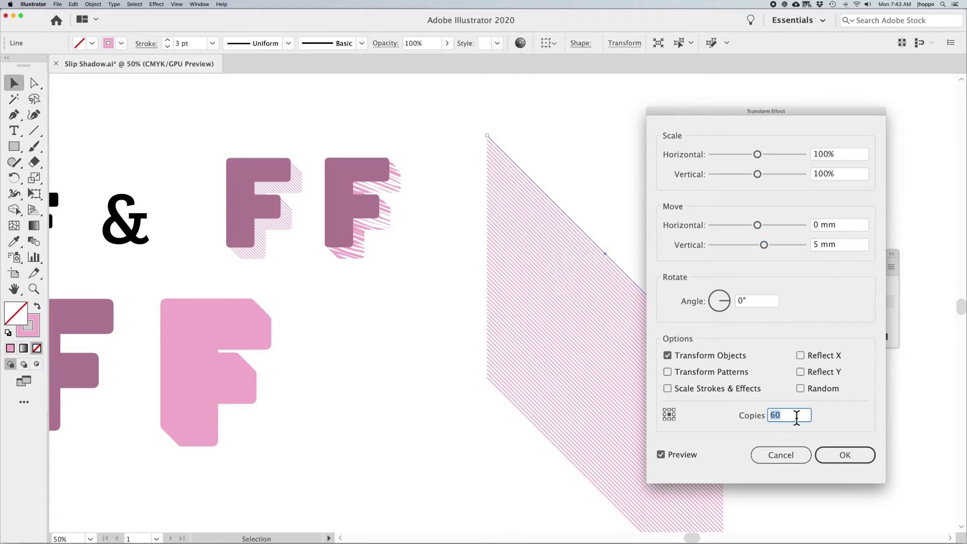
key(shift+Up)
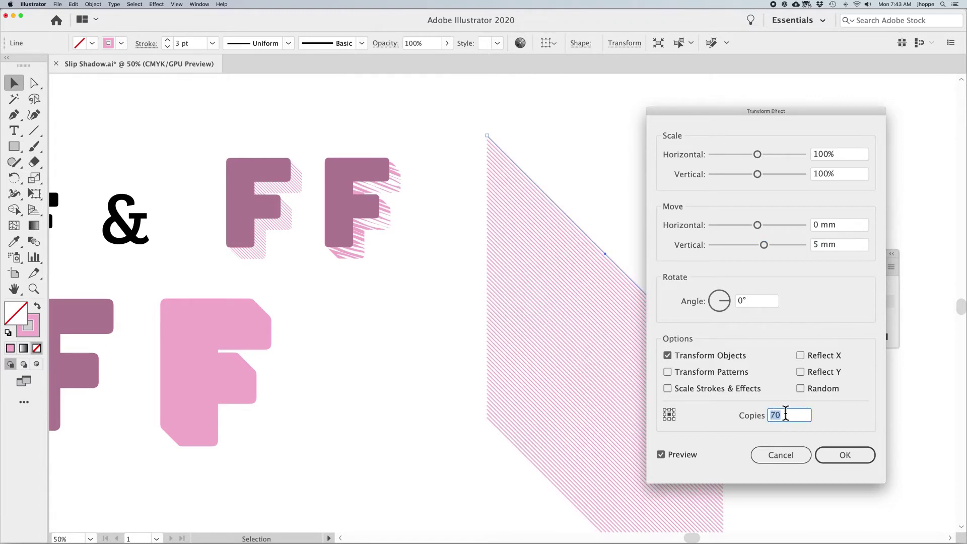
key(shift+Up)
click(845, 455)
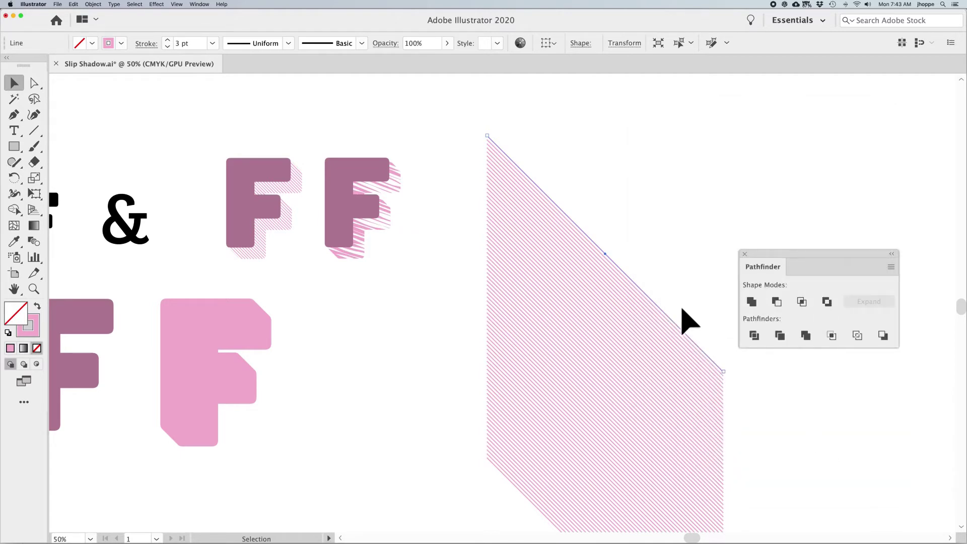
Reposition the line hatching beside the F artwork and place a duplicate of it to its right
drag(598, 248, 580, 218)
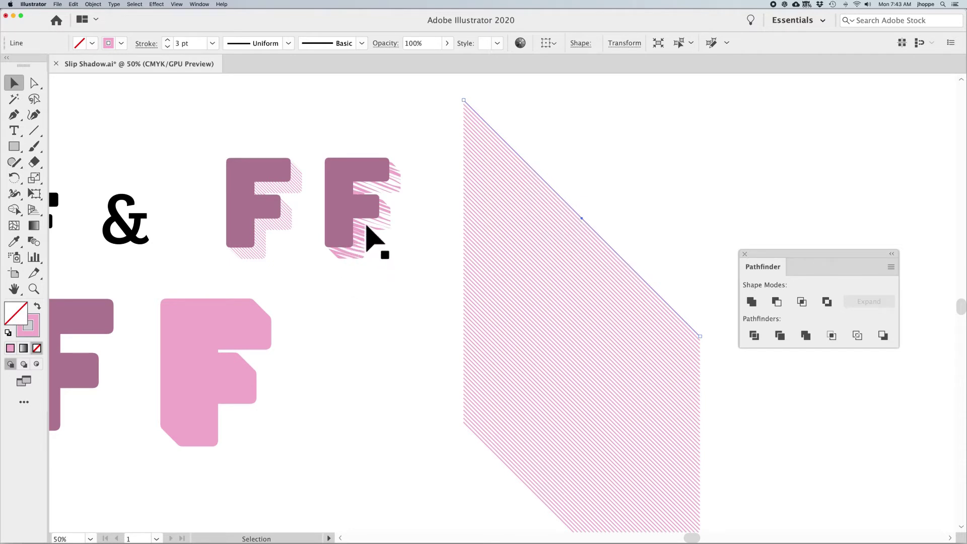
key(super+minus)
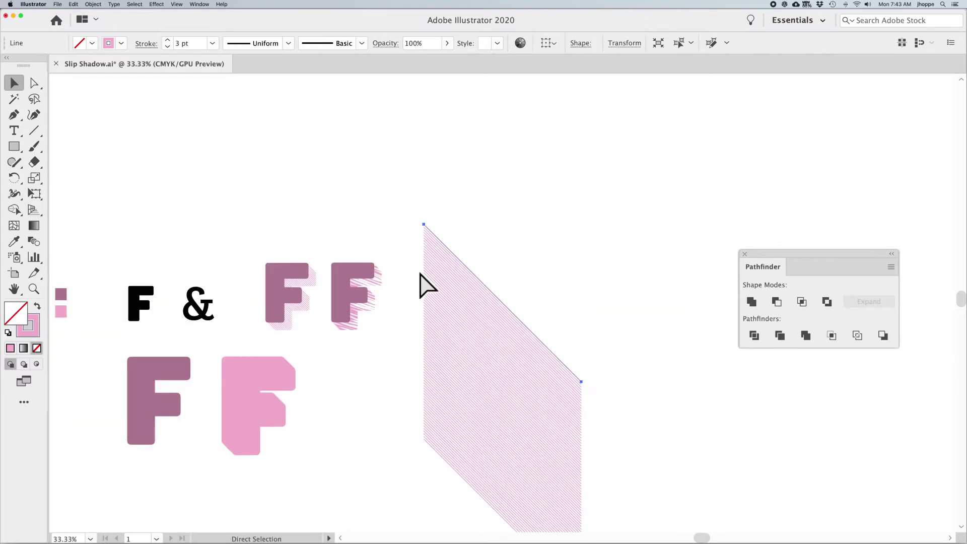
drag(477, 304, 503, 222)
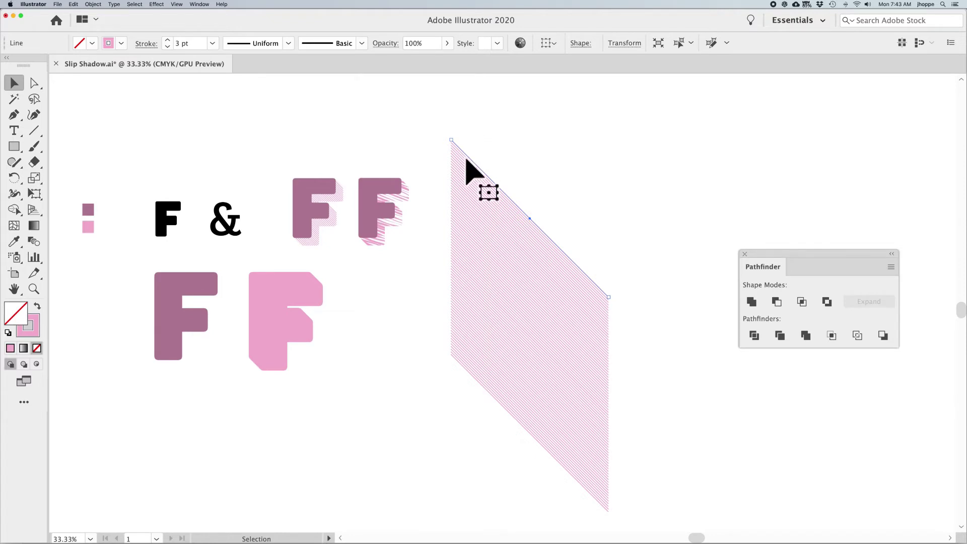
mouse_move(530, 220)
mouse_down()
mouse_move(648, 218)
mouse_move(501, 216)
mouse_up()
drag(646, 217, 703, 216)
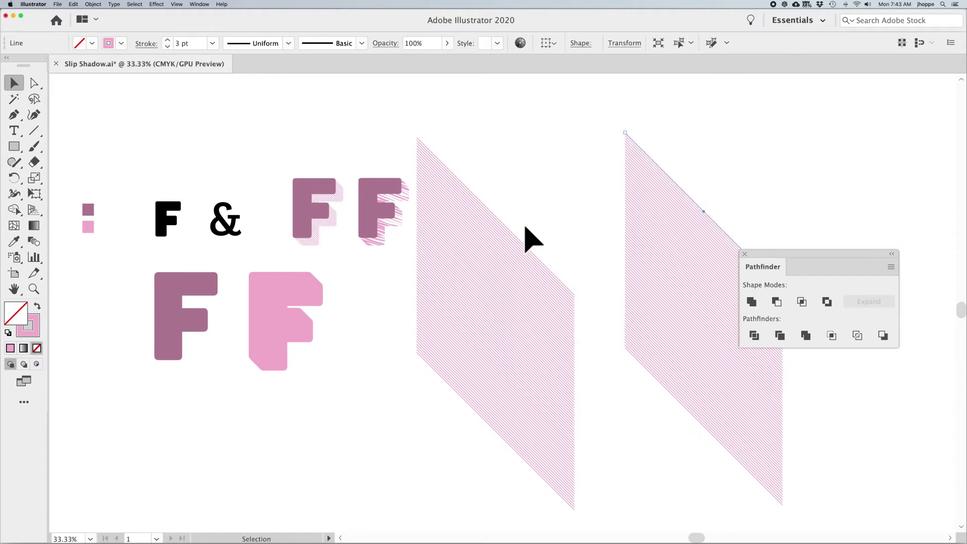
Move the line hatching nearest the F artwork slightly to the right and expand its appearance into individual lines
drag(508, 231, 529, 229)
key(super+y)
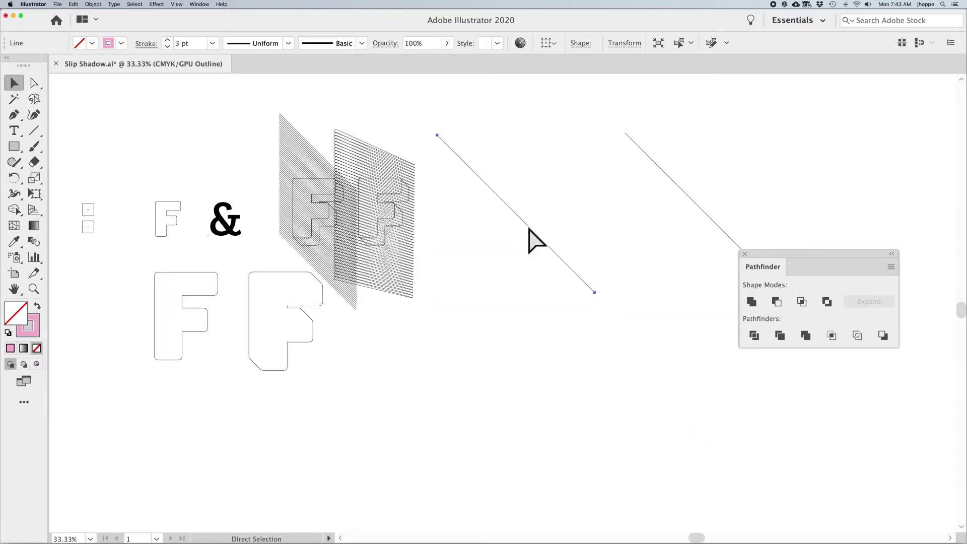
key(super+y)
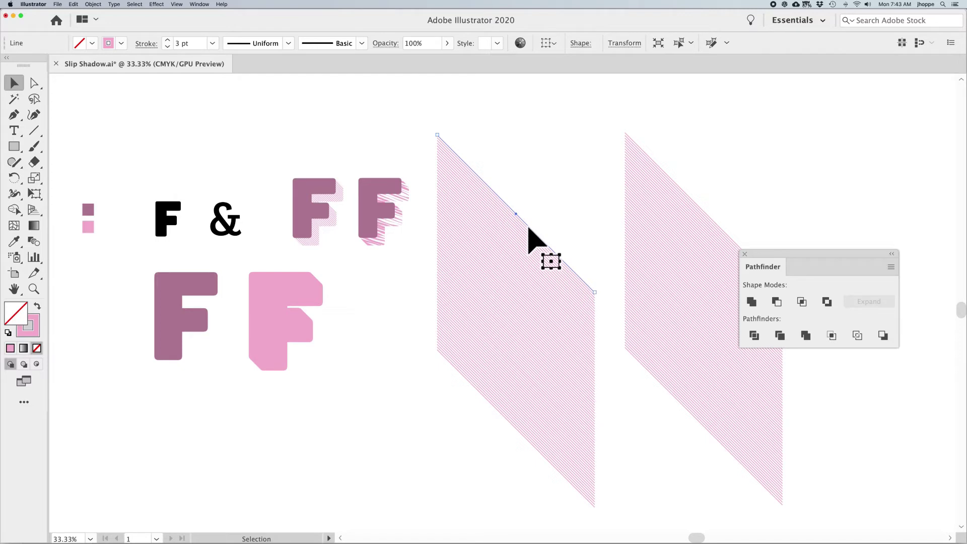
click(91, 4)
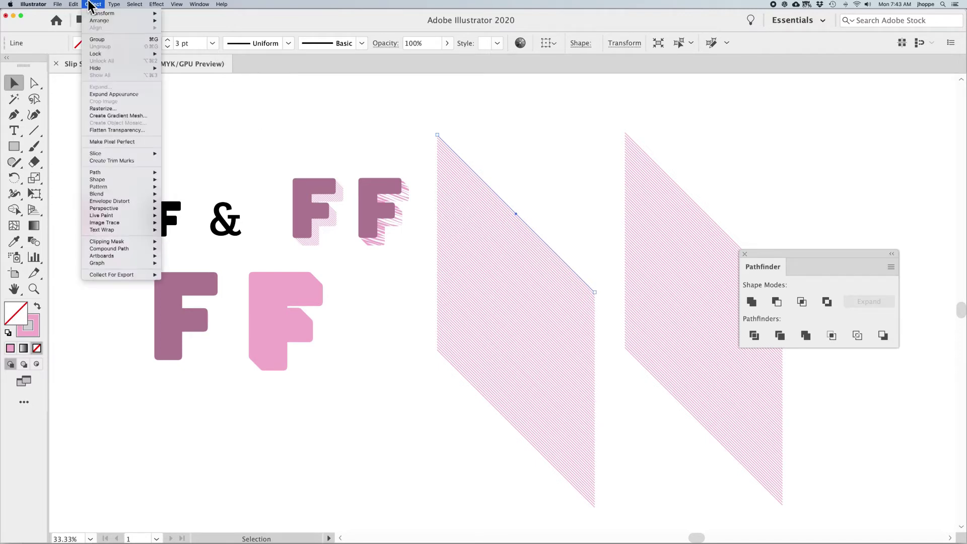
click(120, 95)
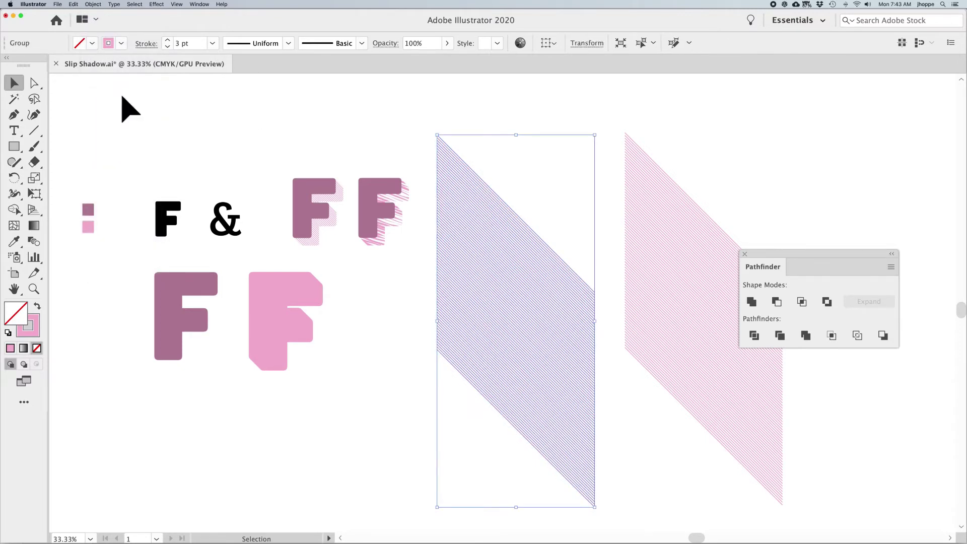
Remove the pink fill from the extruded F shape
click(384, 283)
click(306, 286)
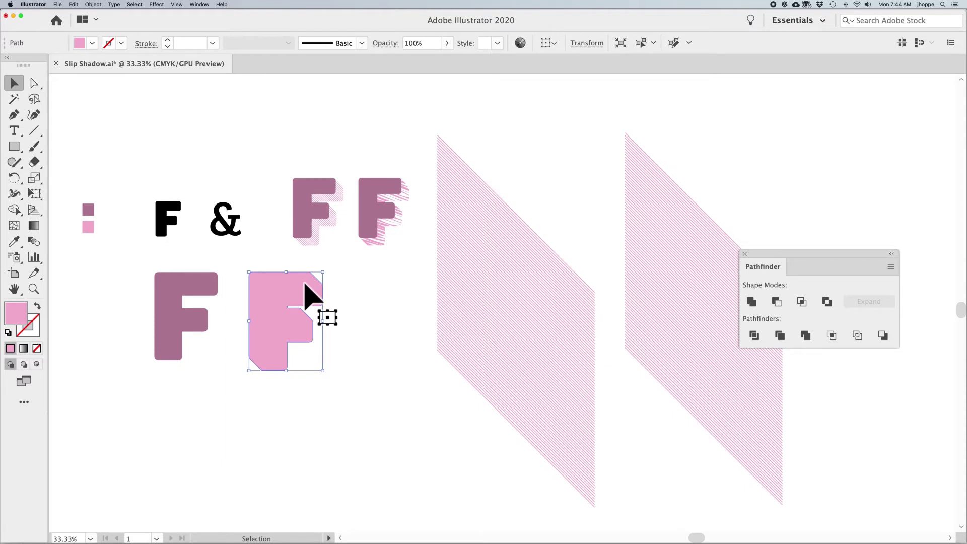
key(slash)
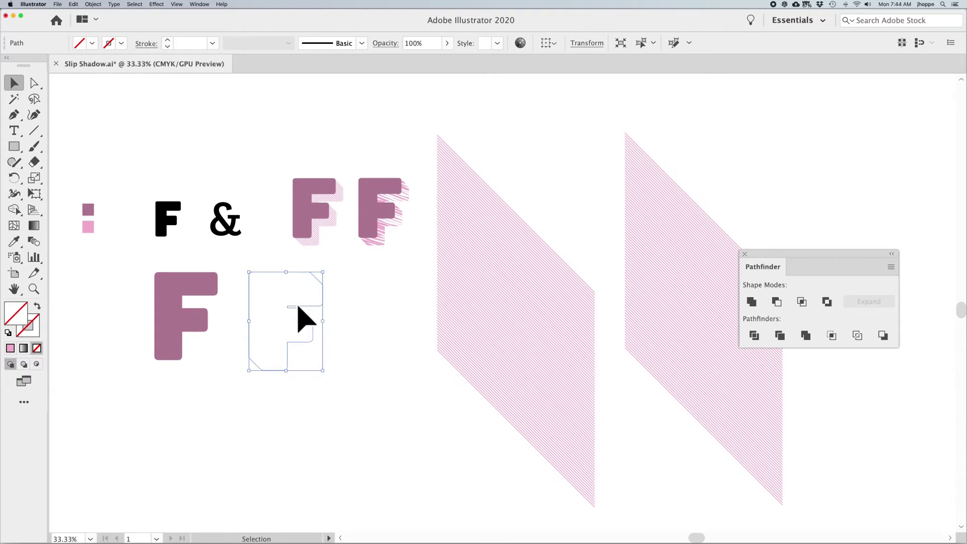
Cut the expanded line hatching and paste it inside the unfilled extruded F using Draw Inside, returning to Draw Normal
click(476, 264)
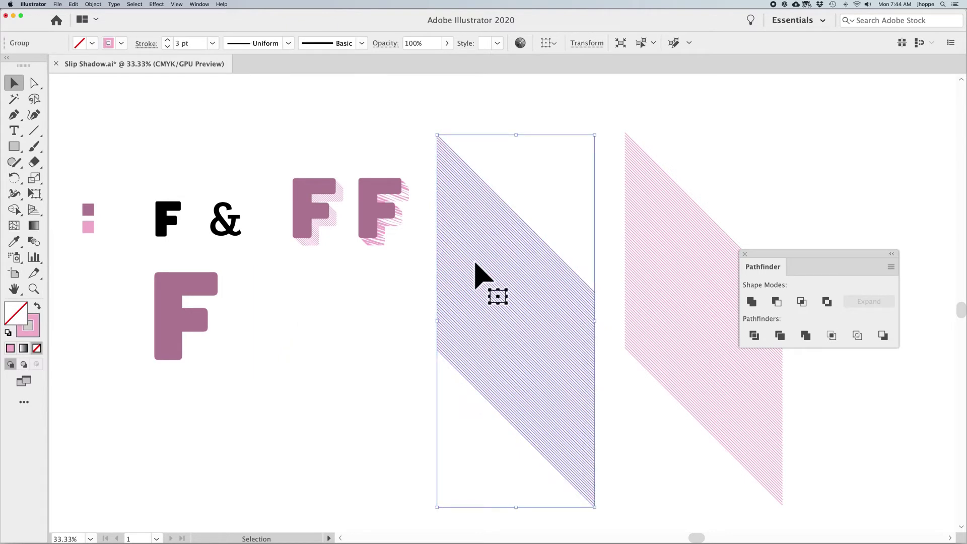
key(super)
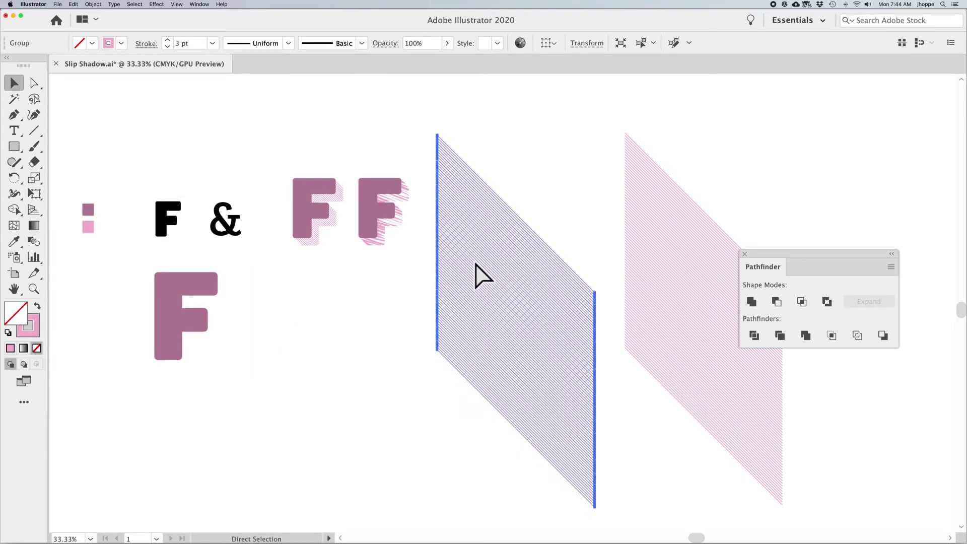
key(super+x)
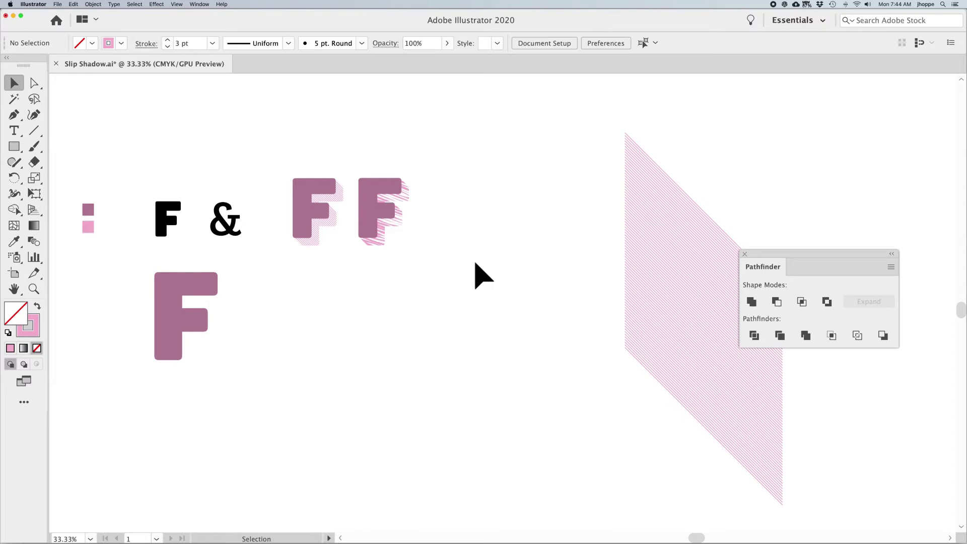
click(276, 301)
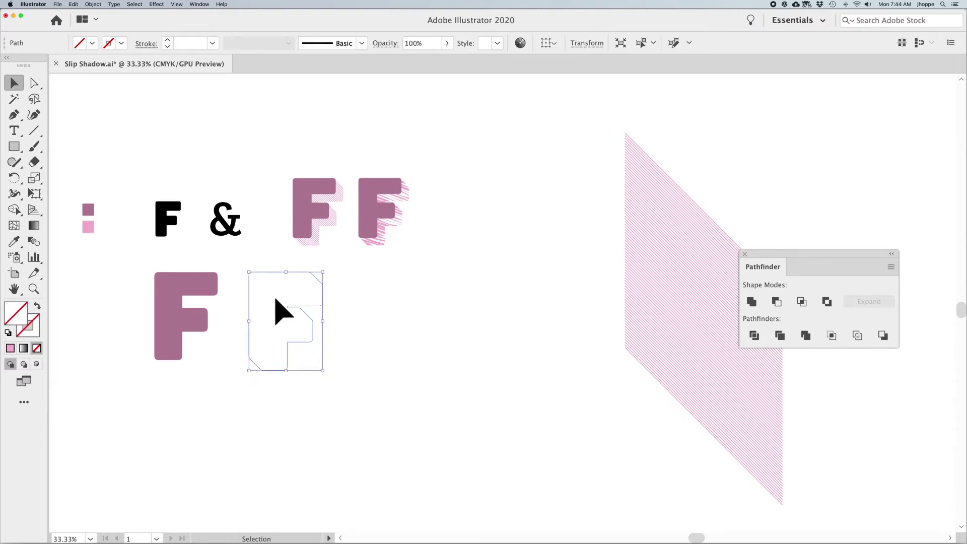
click(36, 364)
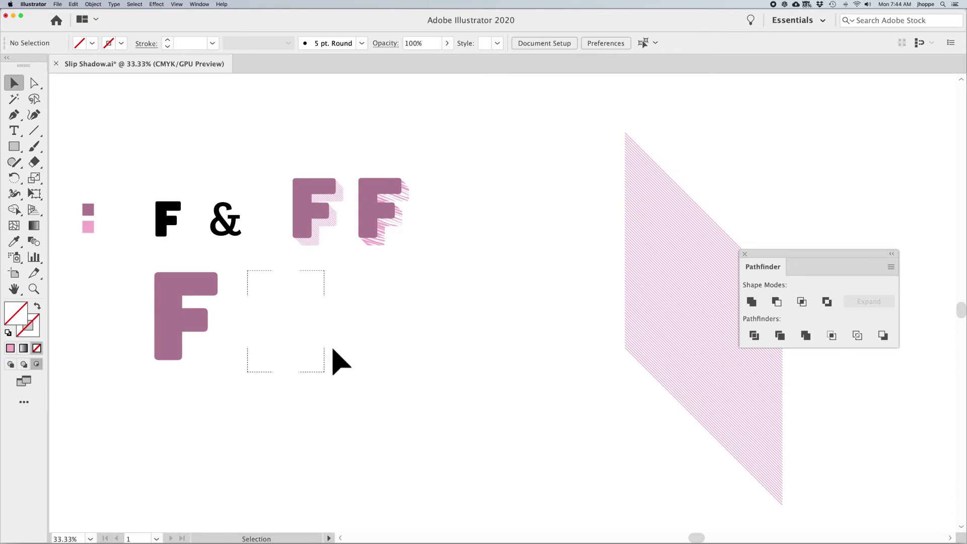
key(super+v)
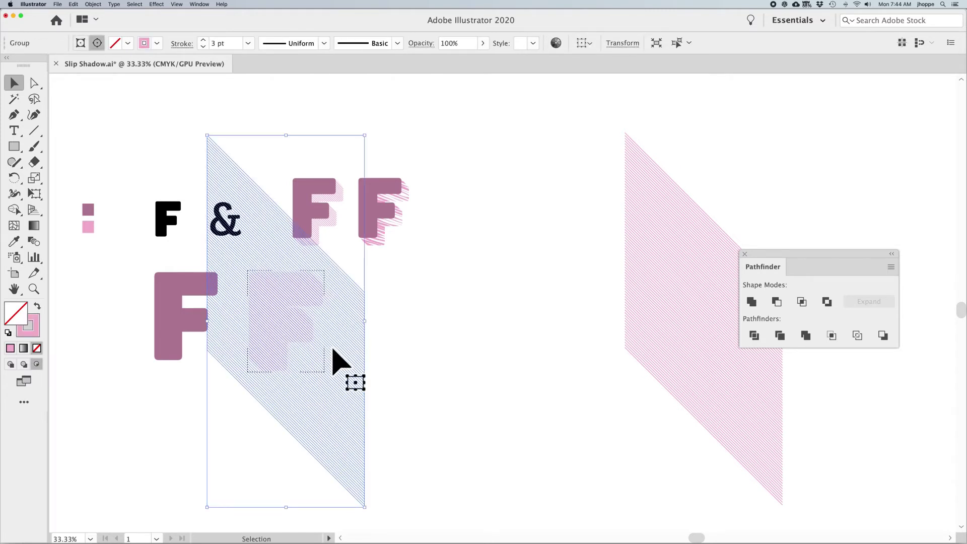
click(417, 355)
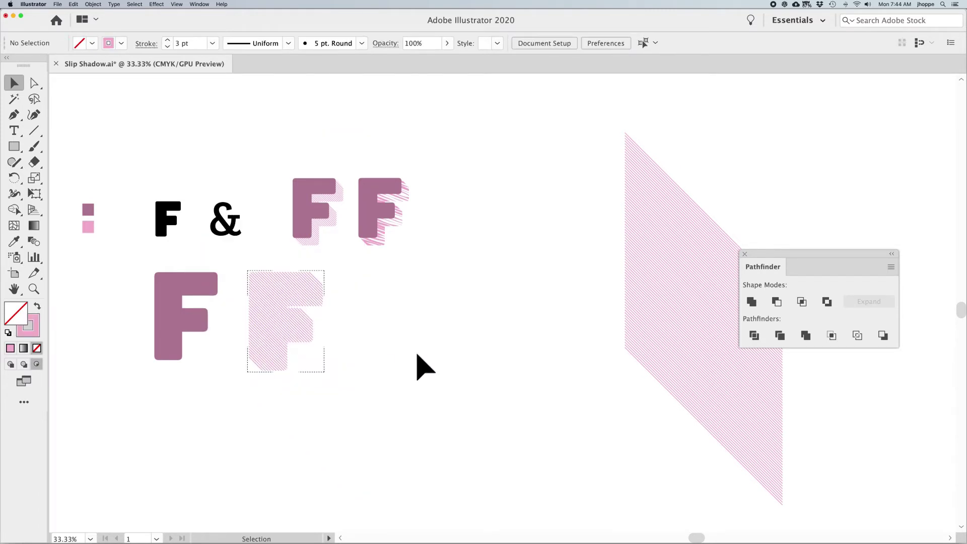
click(9, 366)
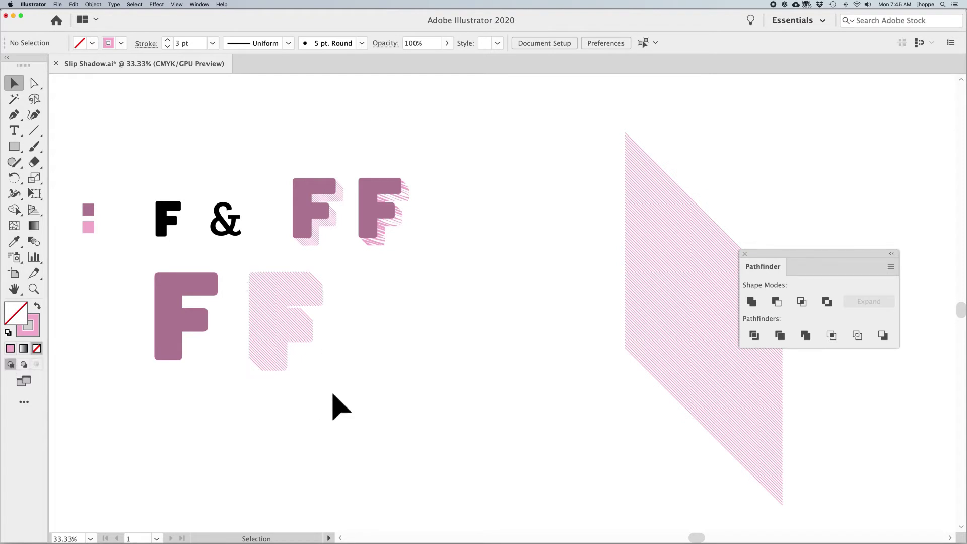
Move the hatched extruded F behind the solid purple F, aligning their upper-left corners to form the slip shadow
key(super+space)
drag(123, 253, 369, 393)
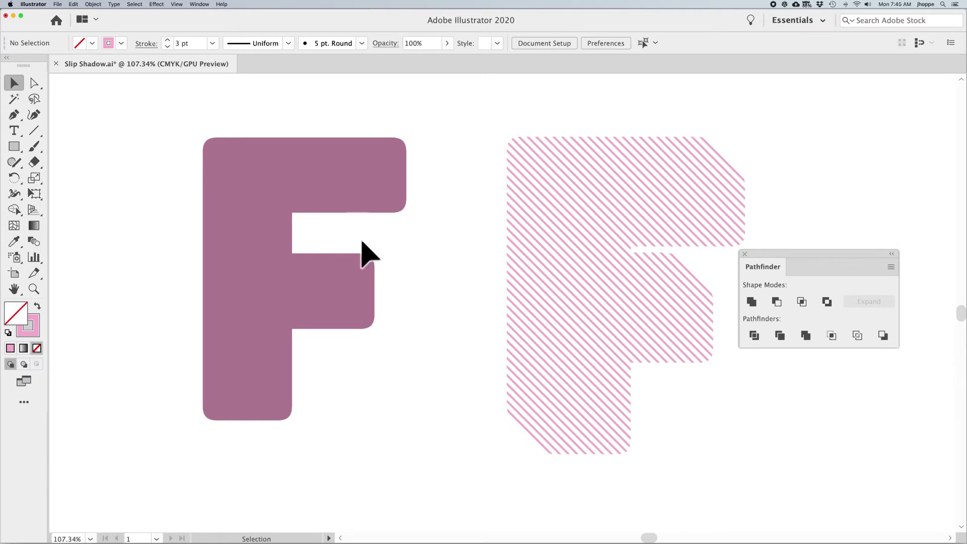
click(635, 210)
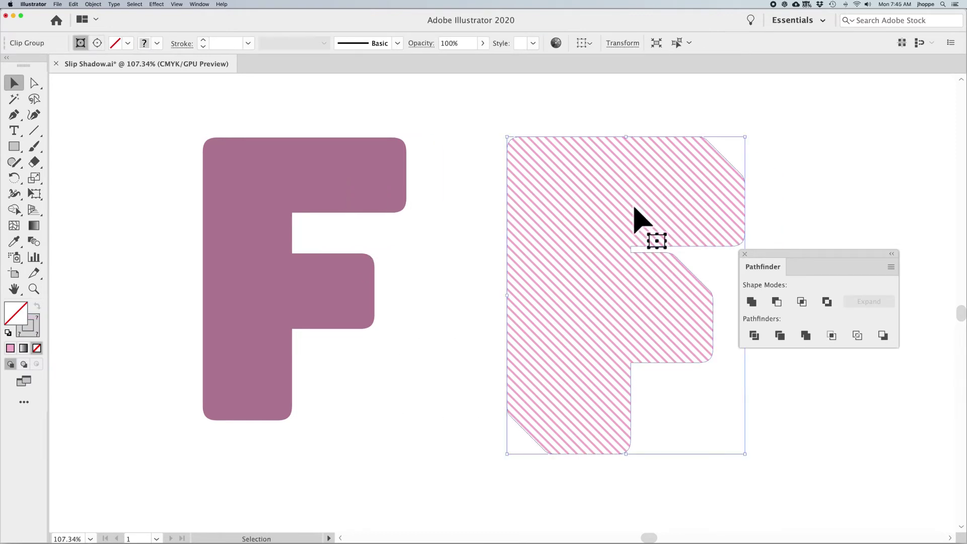
shift+click(510, 216)
click(509, 209)
drag(475, 207, 203, 206)
click(475, 257)
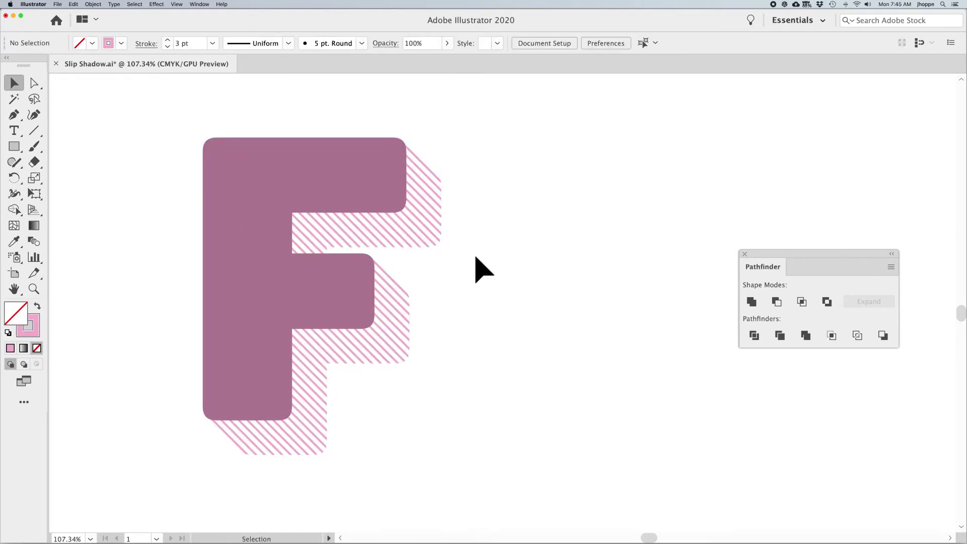
Isolate the large F's hatched clip group, set its lines' stroke weight to 4 pt, and leave isolation mode
key(super+minus)
key(super+minus)
key(super+minus)
key(super+minus)
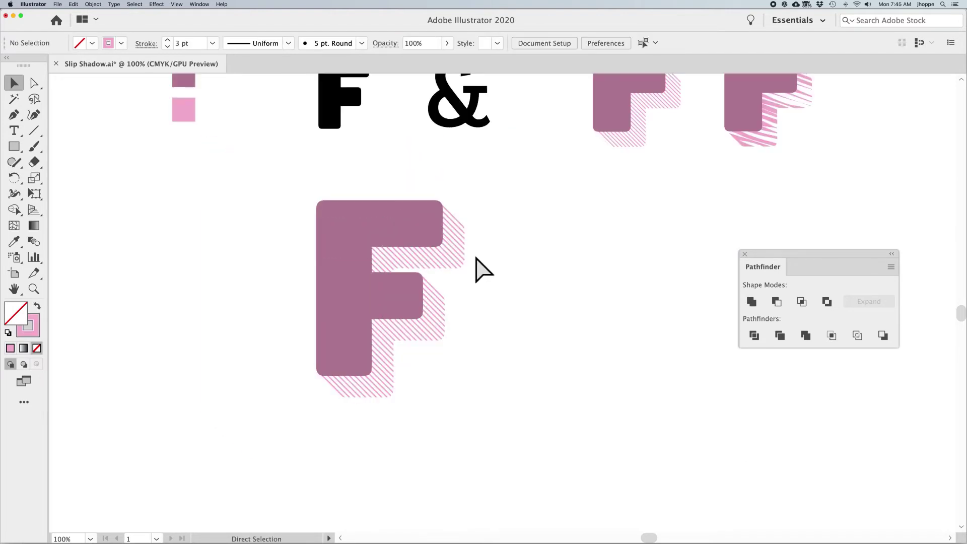
key(space)
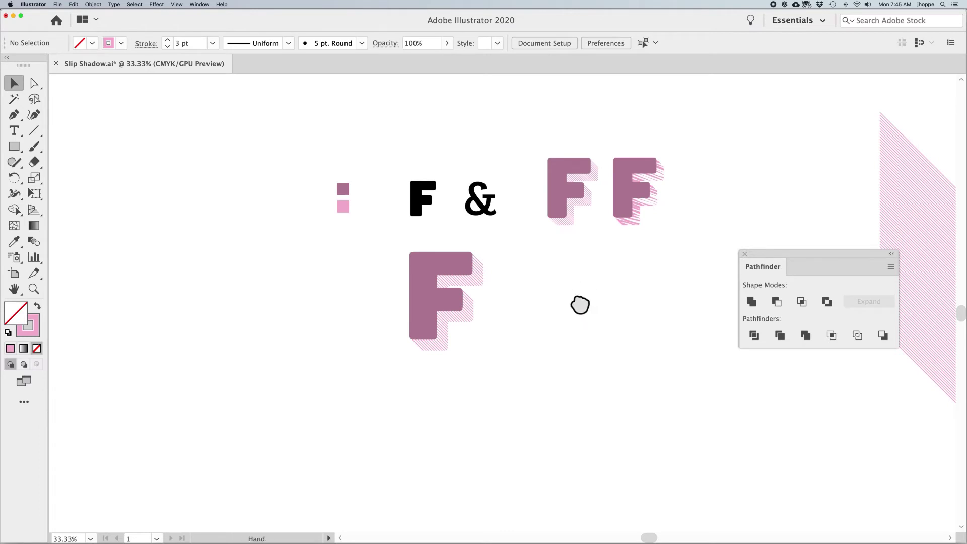
drag(578, 305, 511, 328)
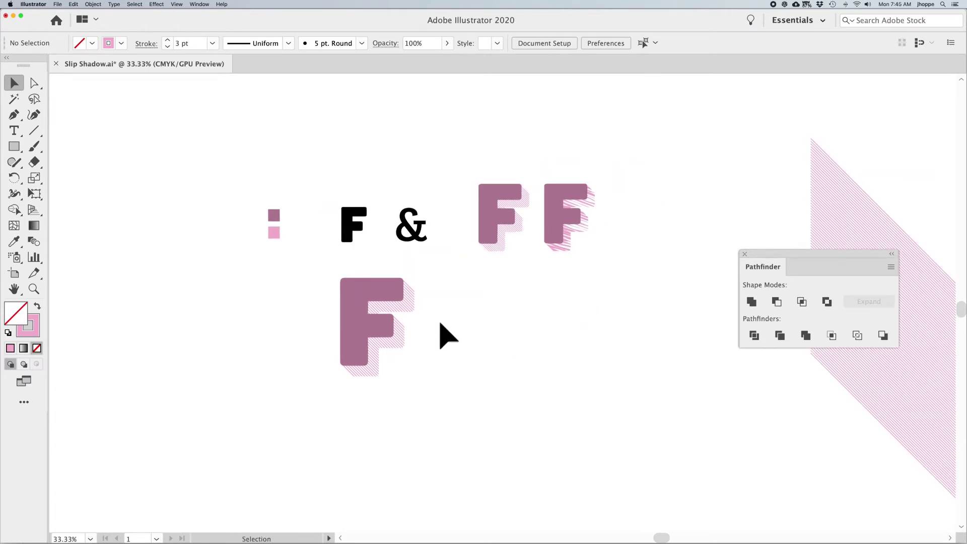
click(409, 309)
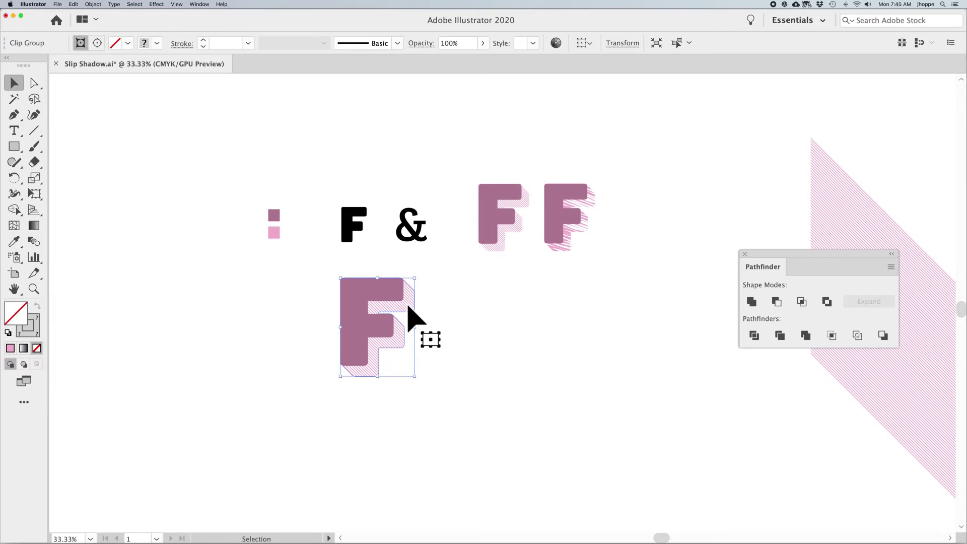
double_click(408, 307)
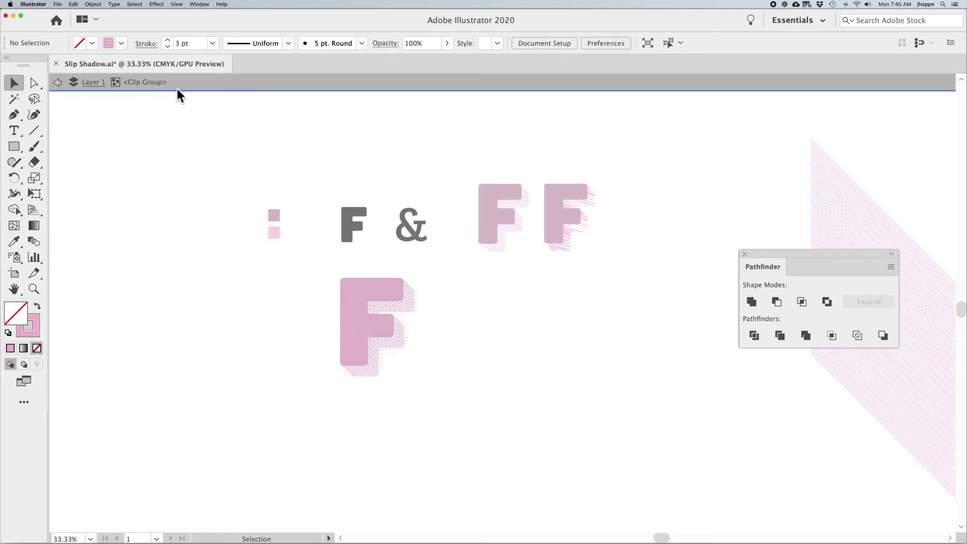
click(412, 305)
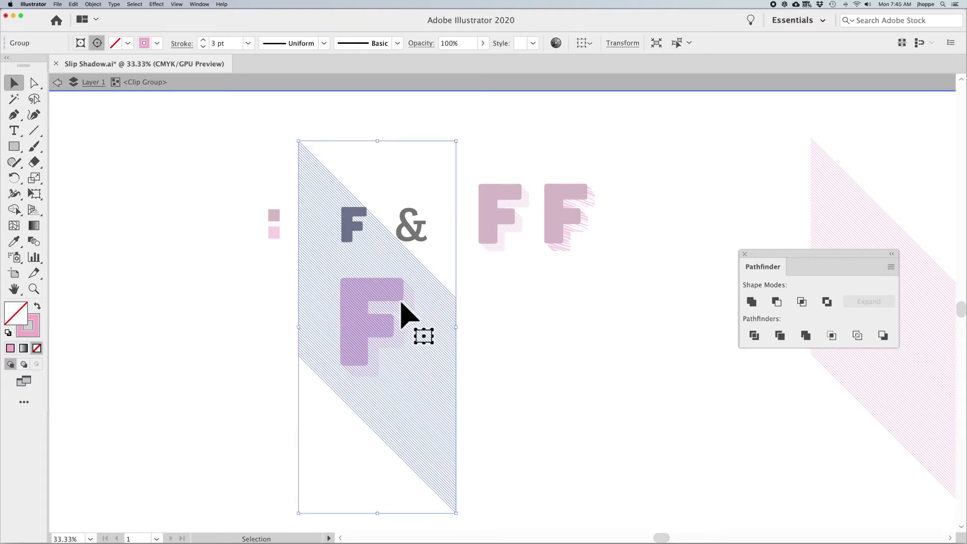
click(203, 40)
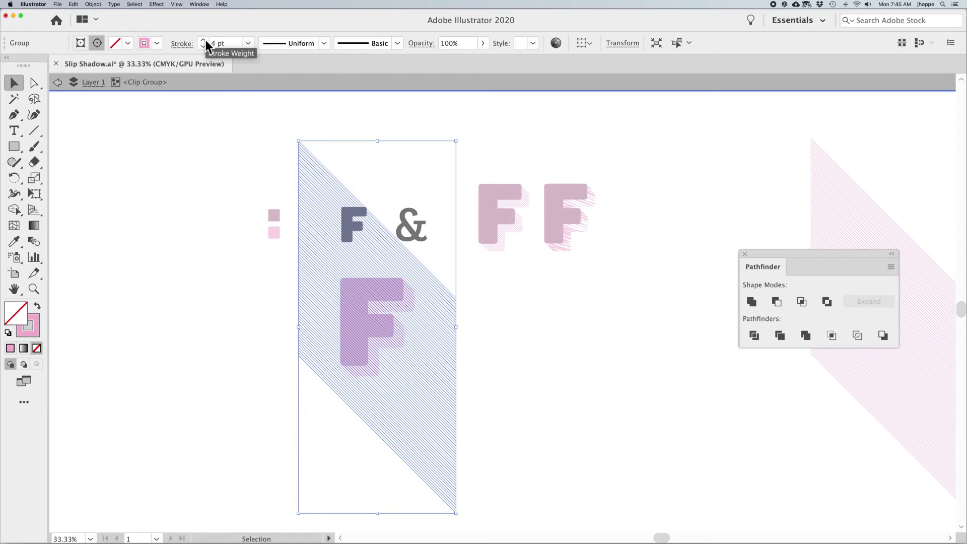
double_click(200, 197)
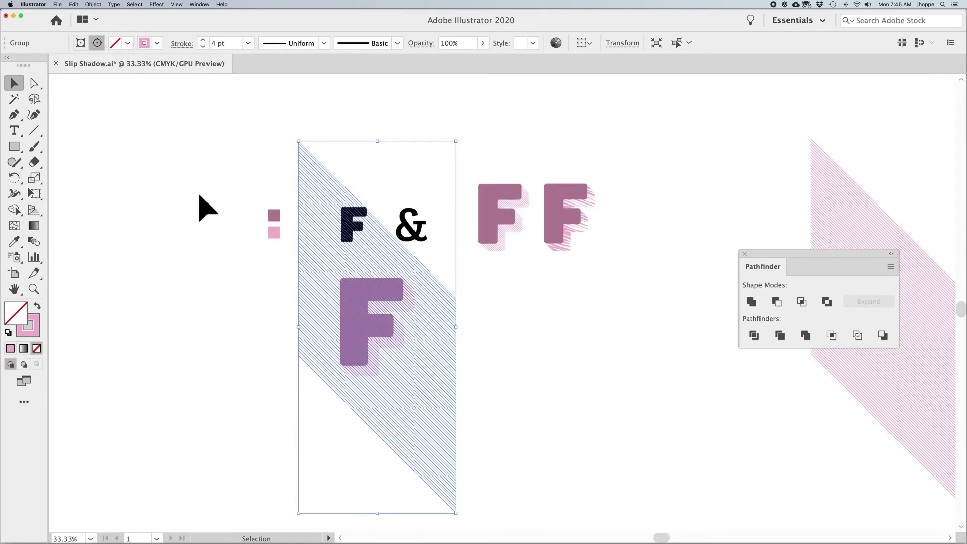
click(142, 186)
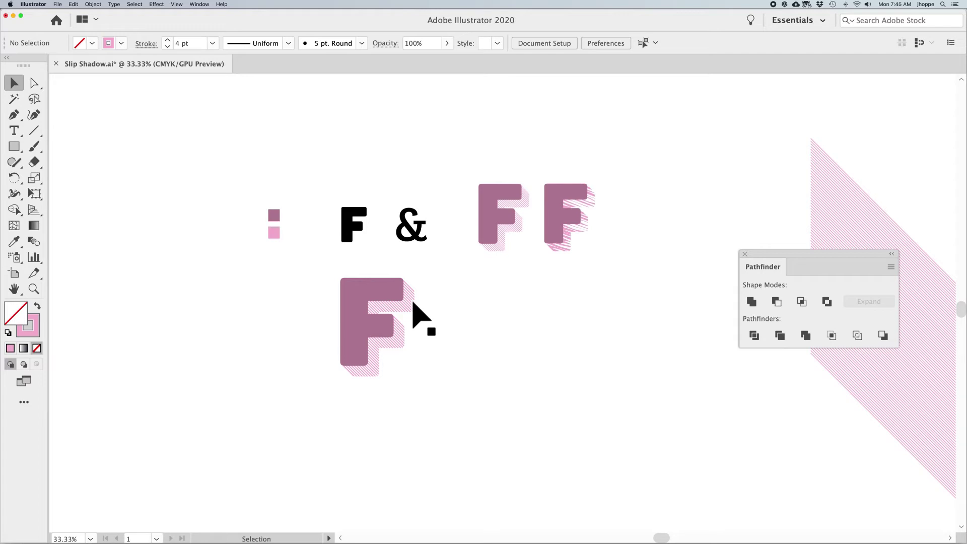
Move the remaining Transform-based line hatching to the left, closer to the F artwork
drag(511, 324, 362, 326)
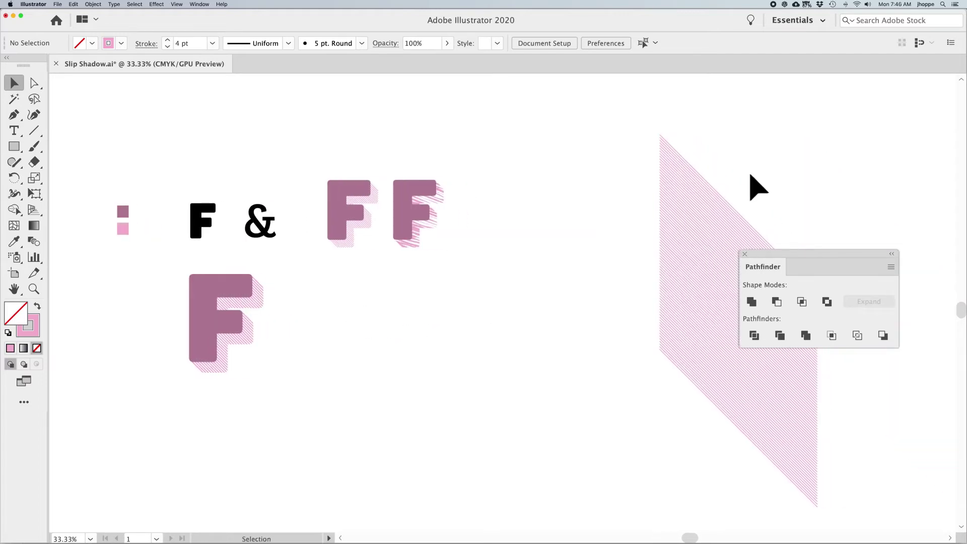
click(724, 198)
drag(724, 198, 582, 197)
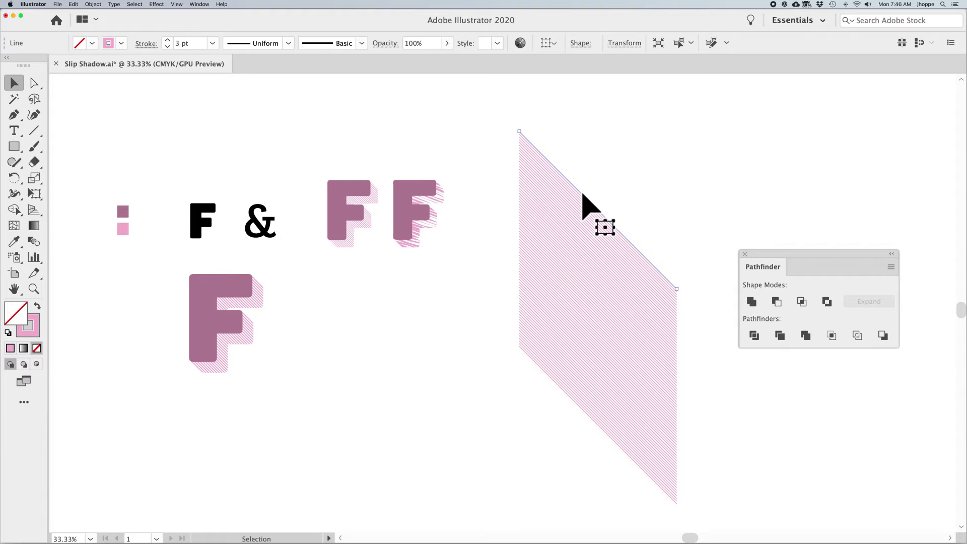
Widen the upper-left end of the hatching's source line to about 6 pt with the Width tool
key(super+space)
drag(503, 107, 550, 179)
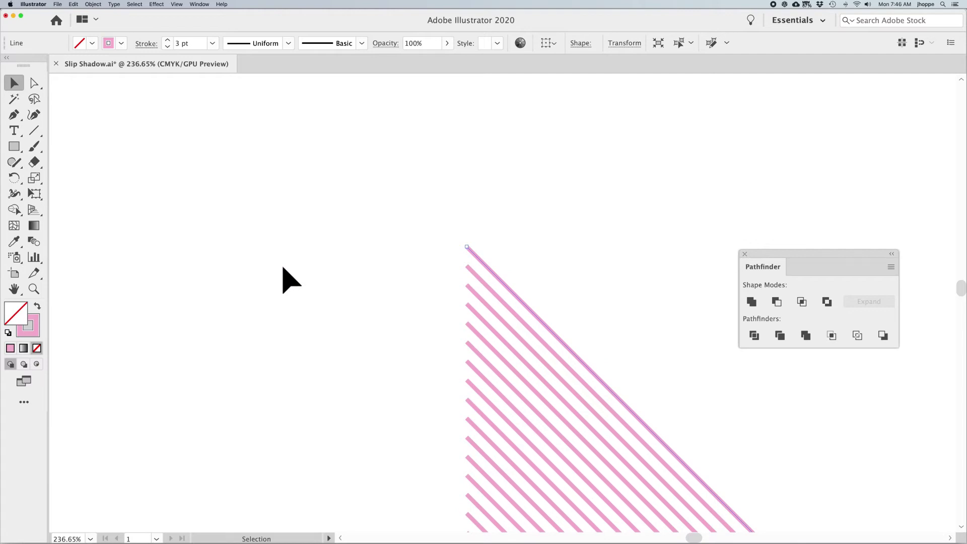
key(shift)
key(shift+w)
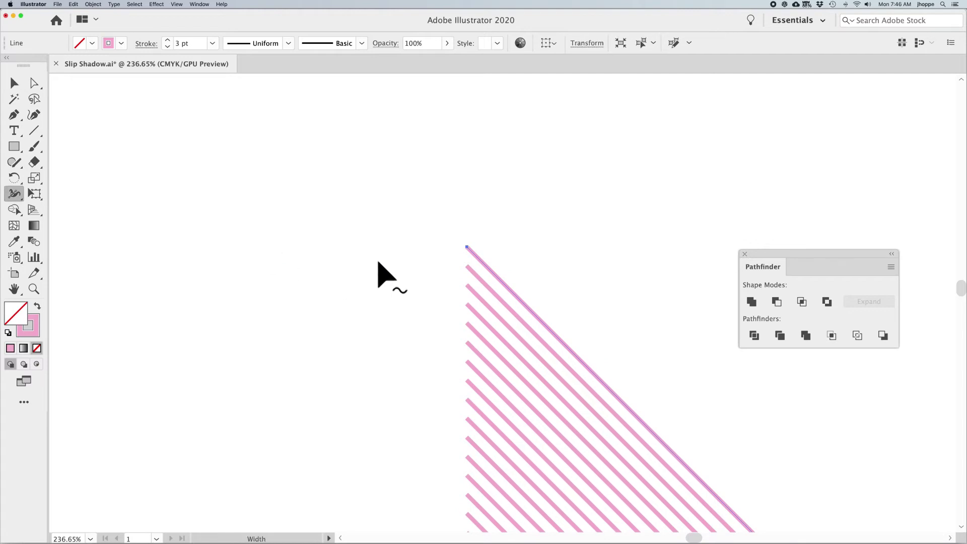
drag(466, 247, 465, 252)
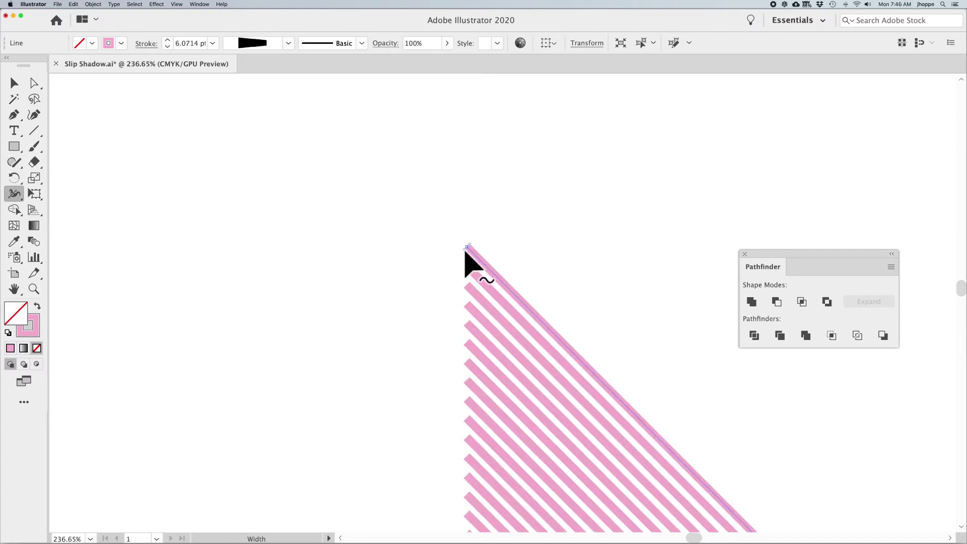
Widen the upper-left end of the source line further, to about 12.4 pt, so the hatching tapers more strongly
key(super+minus)
key(super+minus)
key(super+minus)
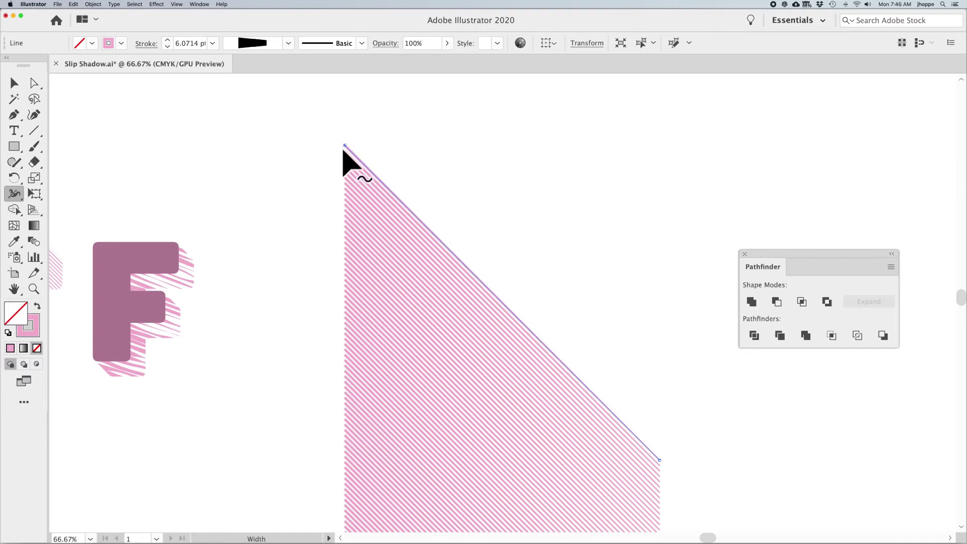
key(super+space)
drag(326, 127, 414, 224)
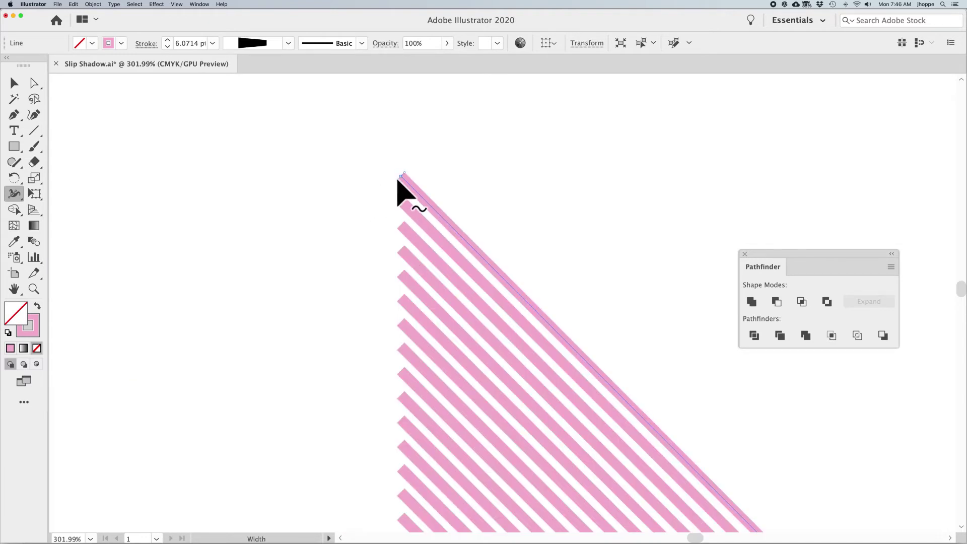
drag(398, 181, 394, 185)
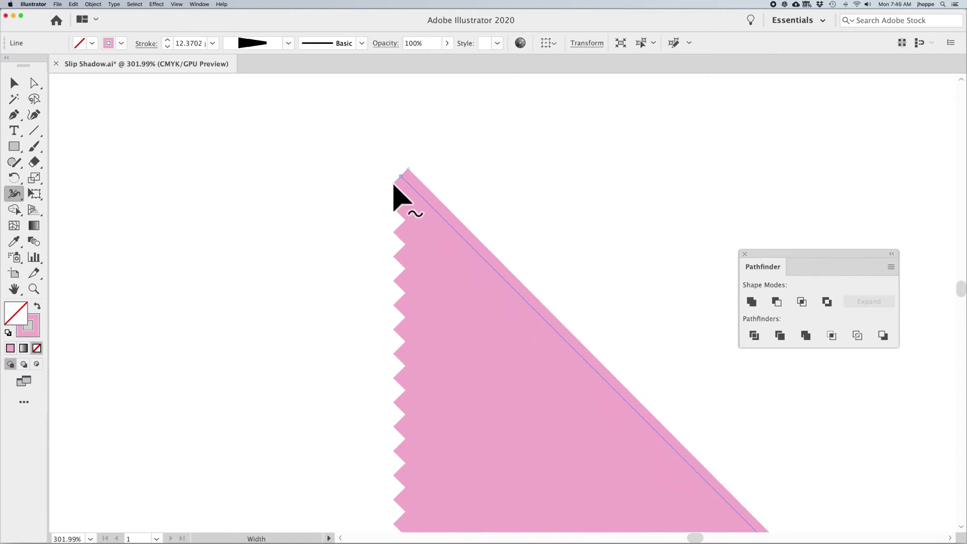
key(super+minus)
key(super+minus)
key(super+minus)
key(super+minus)
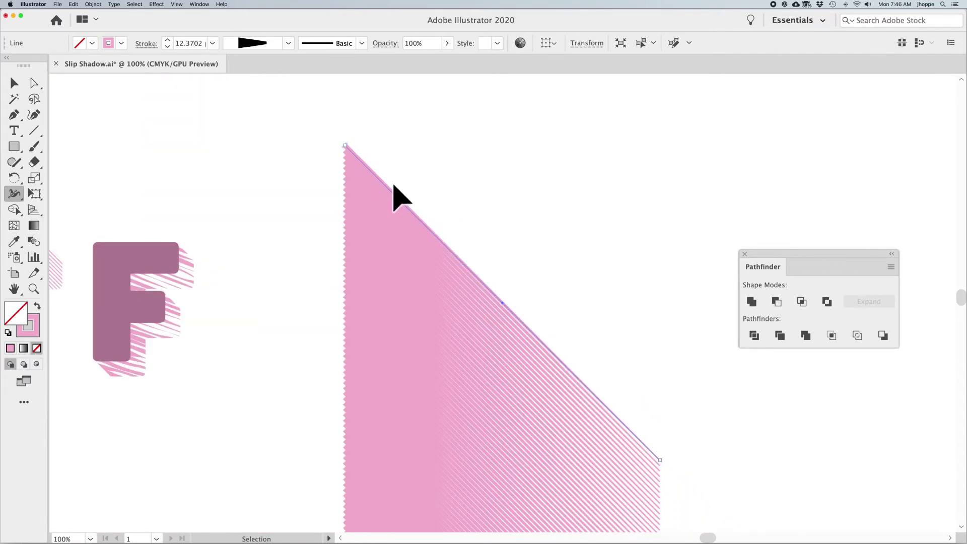
Reduce the tapered source line's stroke weight to 6 pt so gaps open between the hatching lines
drag(514, 309, 510, 209)
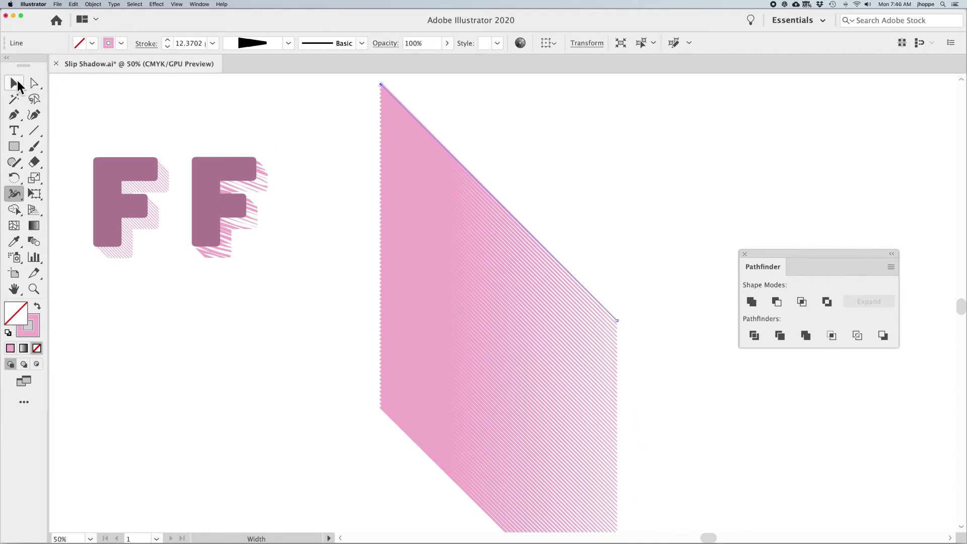
click(17, 86)
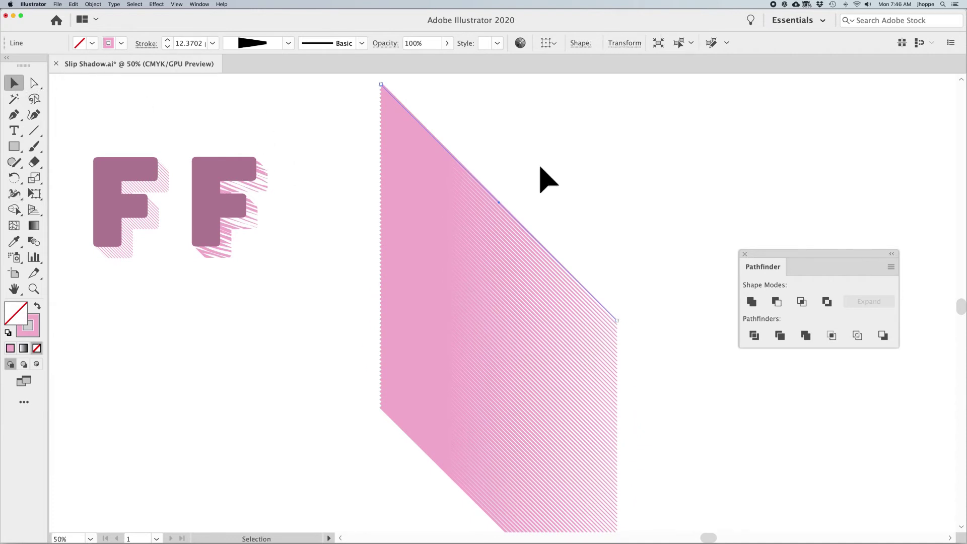
click(167, 47)
click(167, 47)
click(167, 47)
click(167, 48)
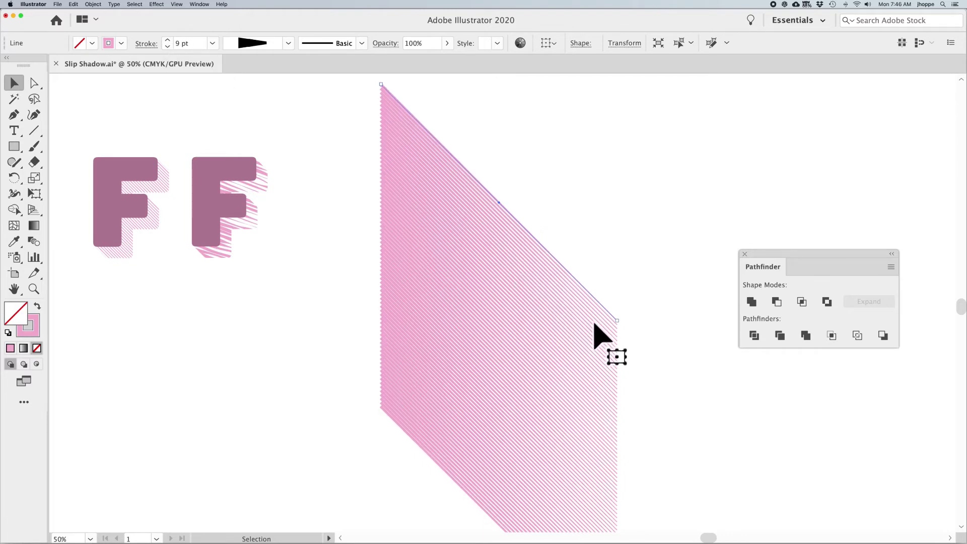
click(167, 47)
click(168, 48)
click(167, 47)
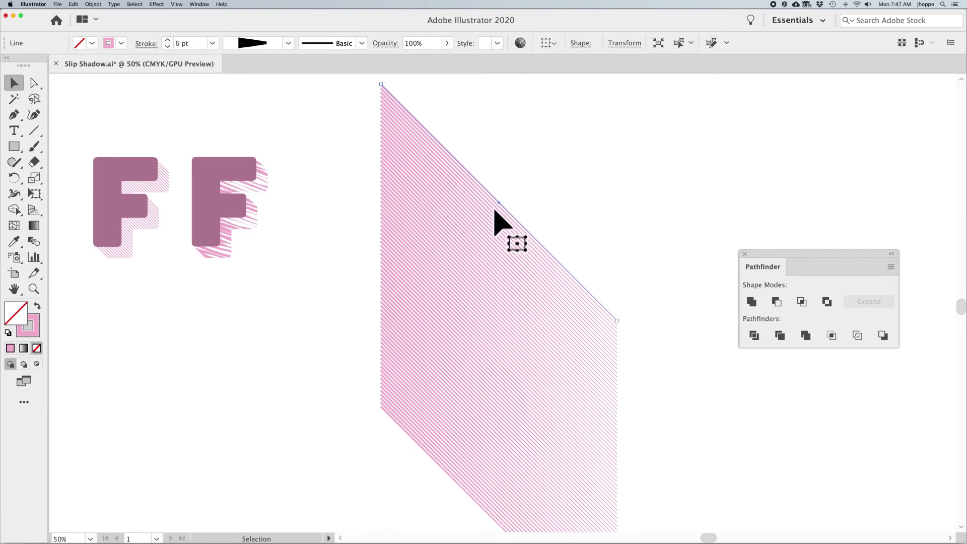
Widen the upper-left end of the source line with the Width tool to about 10.2 pt
key(super+space)
drag(359, 80, 409, 106)
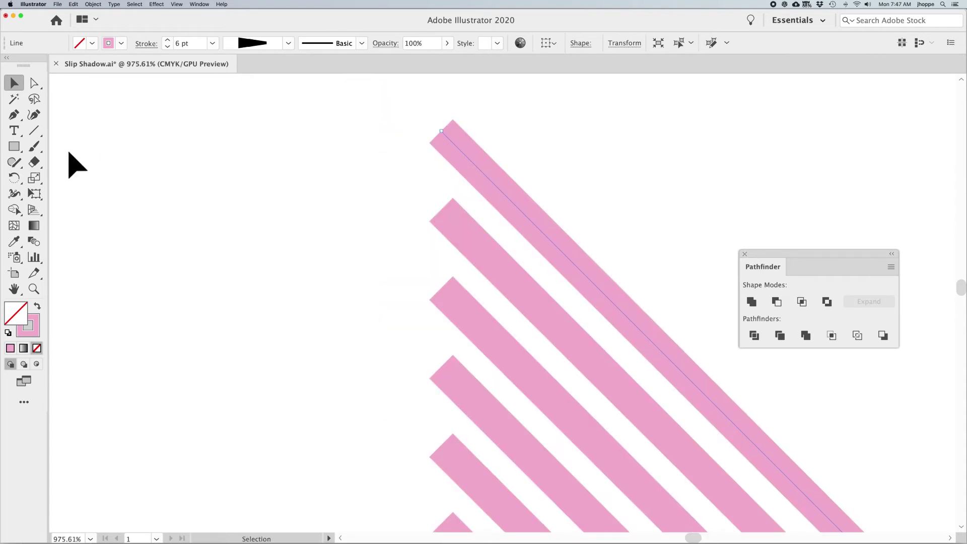
key(shift+w)
drag(432, 146, 425, 157)
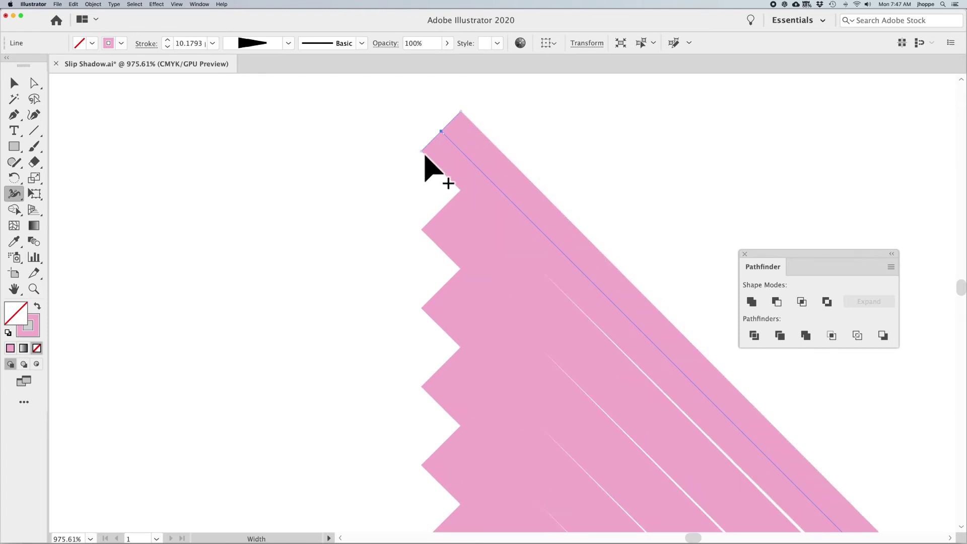
key(super+minus)
key(super+minus)
key(super+minus)
key(super+minus)
key(super+minus)
key(super+minus)
key(super+minus)
key(super+minus)
key(super+minus)
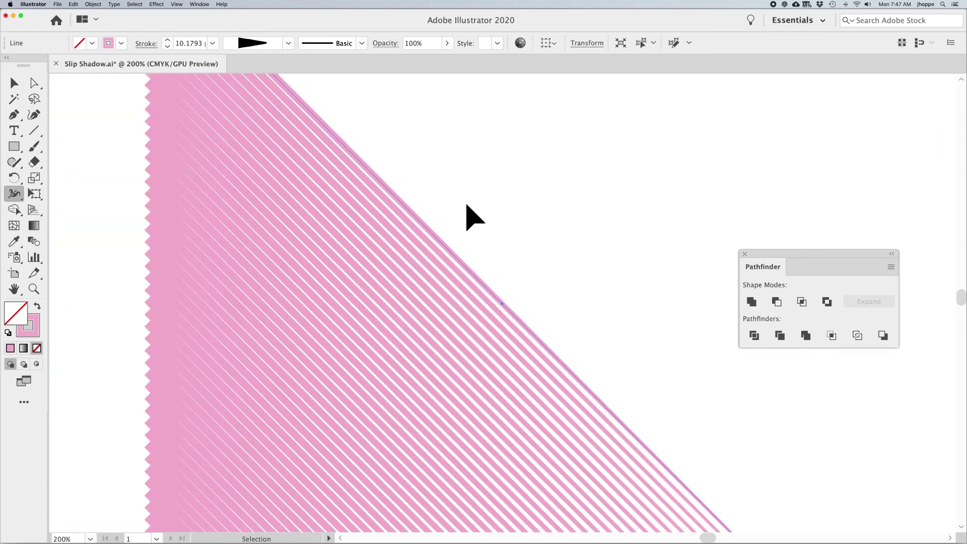
drag(557, 297, 553, 214)
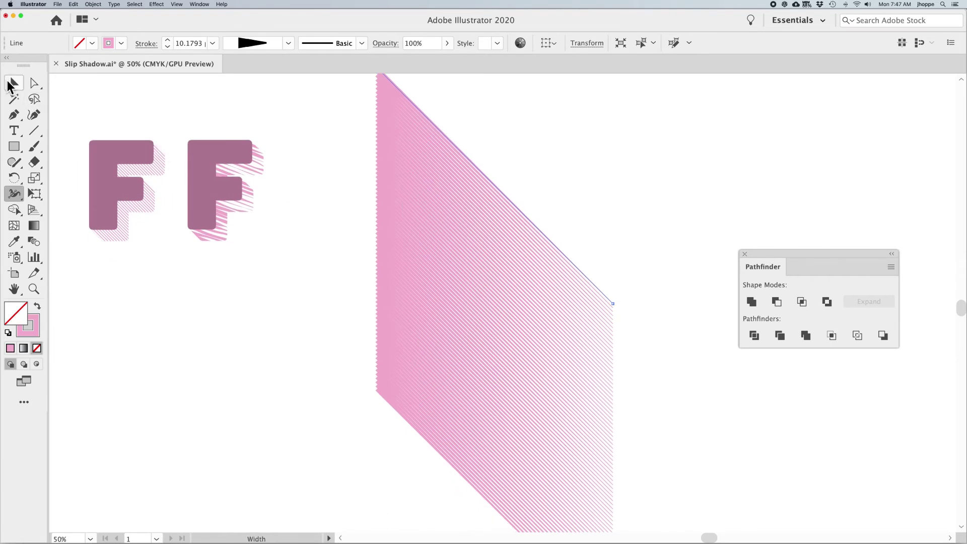
Duplicate the tapered line hatching so two copies stand side by side
click(13, 83)
click(297, 324)
key(super+minus)
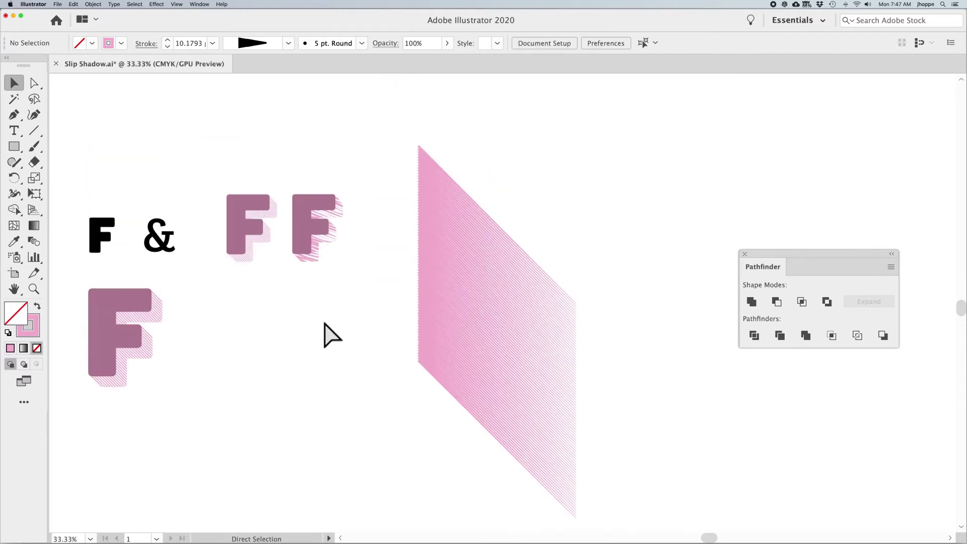
key(super+minus)
click(464, 302)
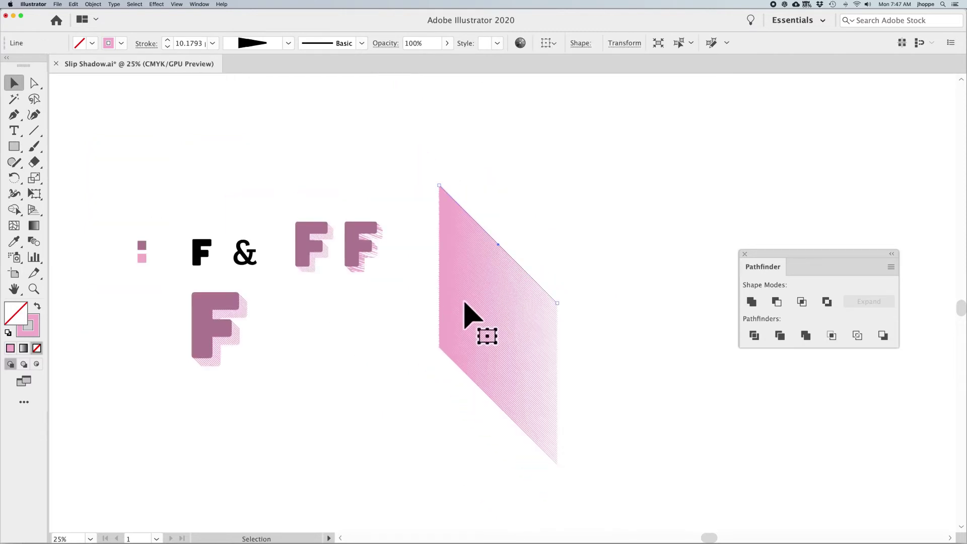
mouse_move(532, 248)
mouse_down()
mouse_move(633, 259)
mouse_move(494, 241)
mouse_up()
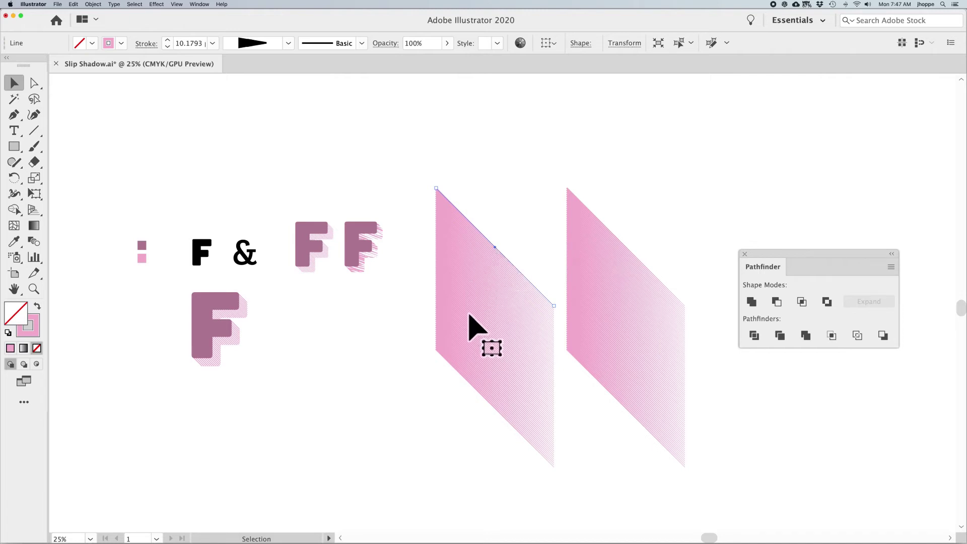
Expand the appearance of the hatching copy nearest the F artwork and deselect it
click(96, 5)
click(112, 94)
click(425, 146)
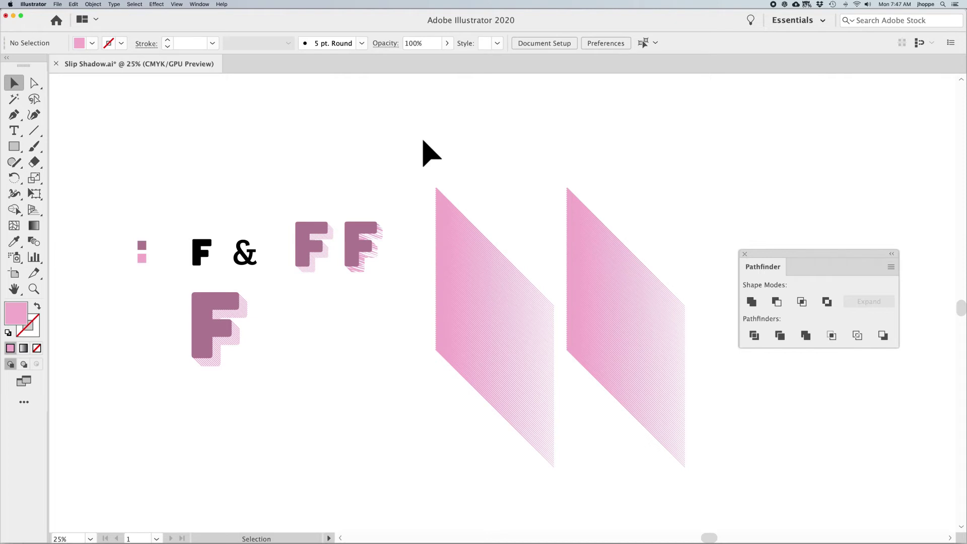
Try narrowing the expanded hatching horizontally, and undo the resize
click(484, 253)
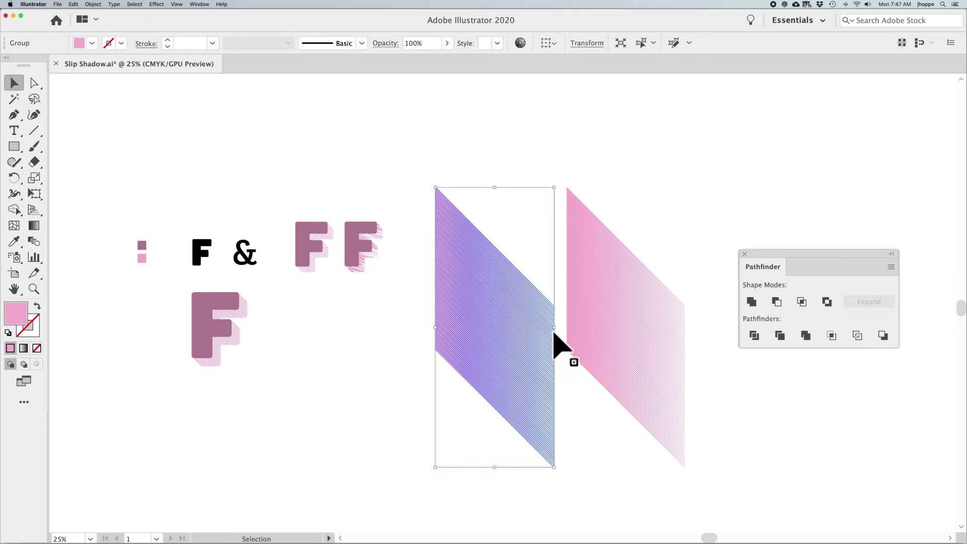
drag(555, 328, 522, 327)
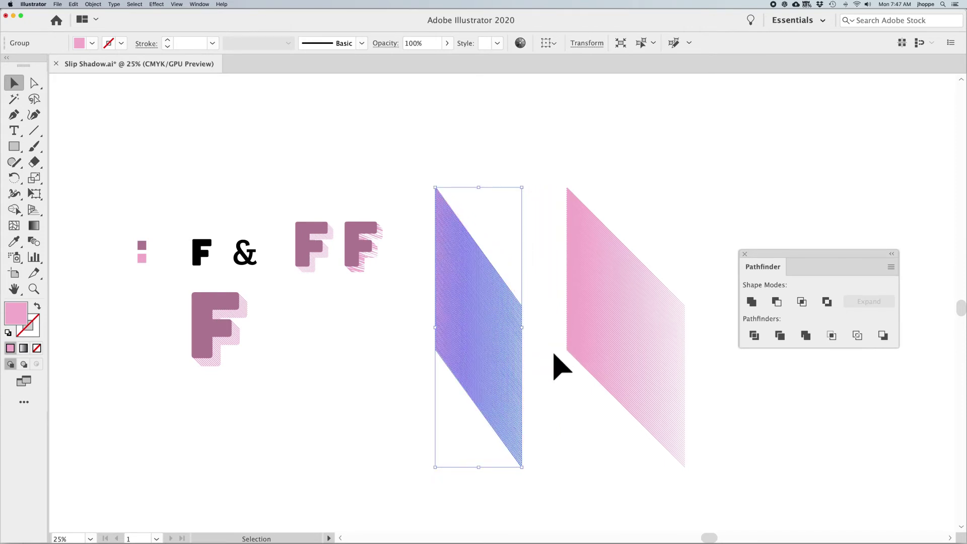
key(super+z)
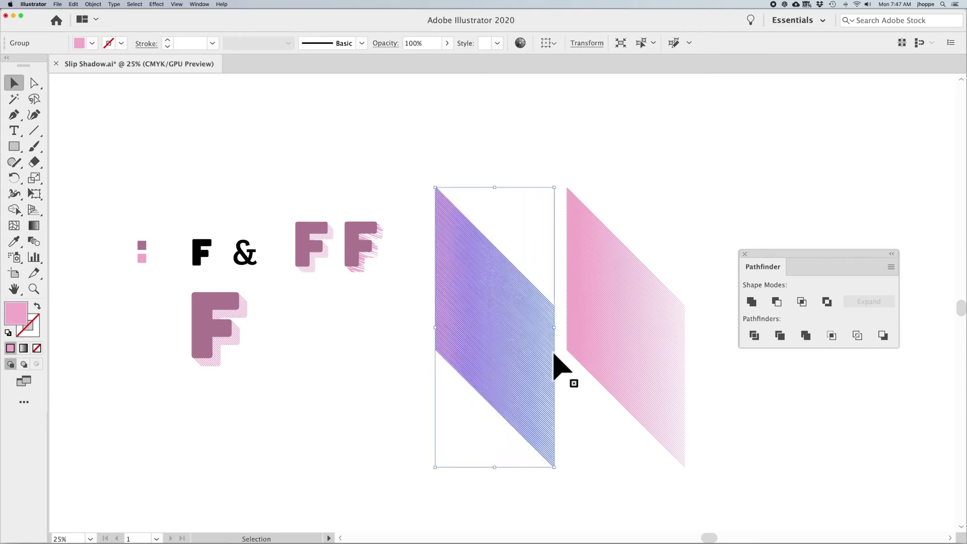
Place a copy of the large F's hatched clip group in the empty space to its right
click(410, 341)
drag(250, 319, 357, 317)
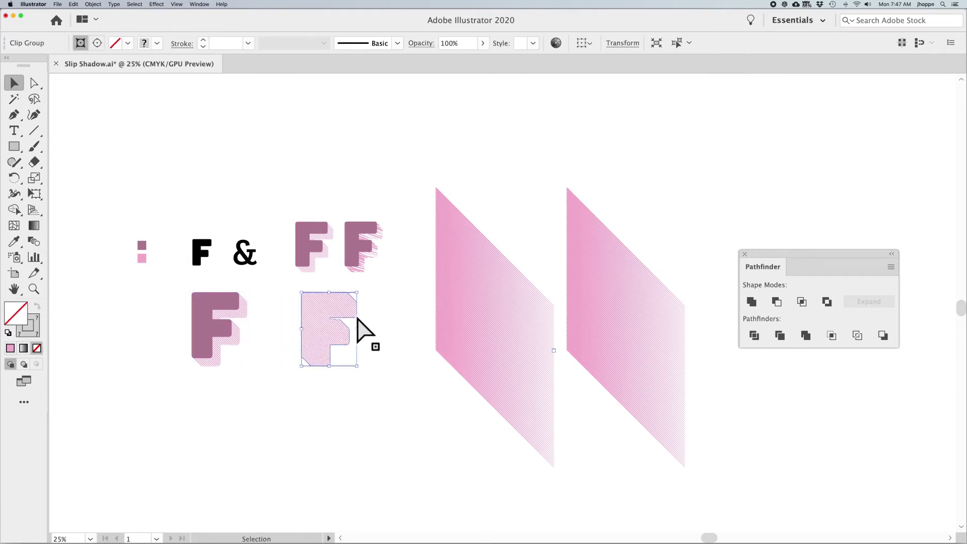
key(super+equal)
key(super+equal)
drag(375, 309, 225, 348)
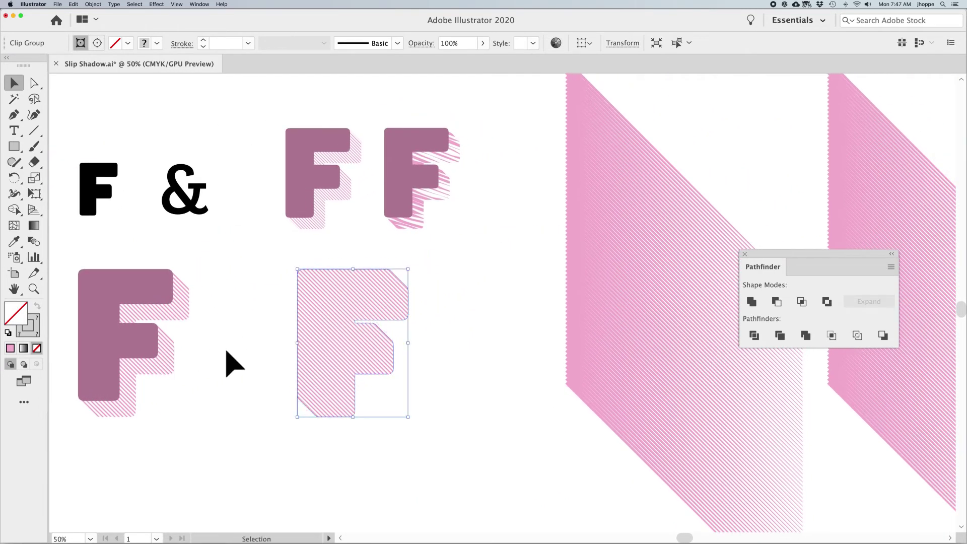
Release the copied shadow's clipping mask and delete its uniform hatching lines, keeping the F outline
click(98, 4)
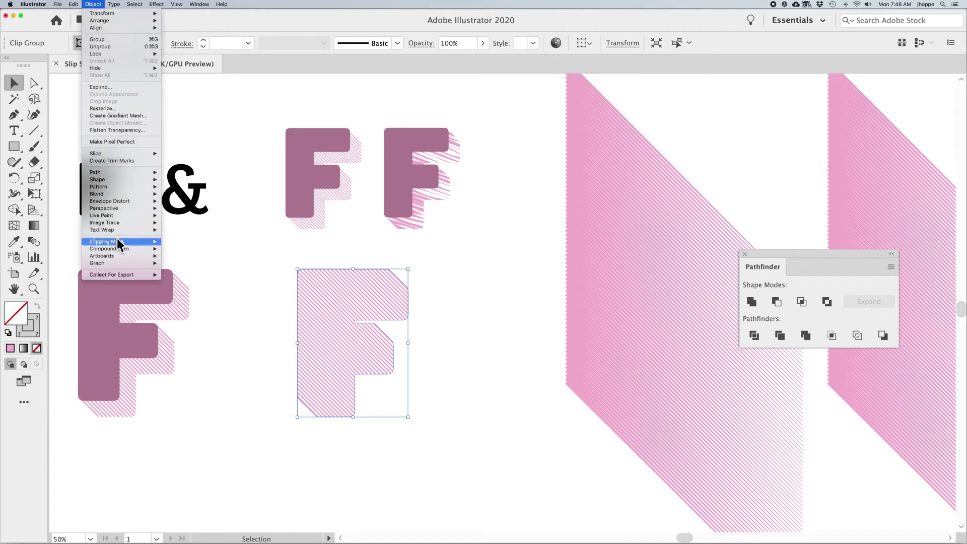
mouse_move(118, 242)
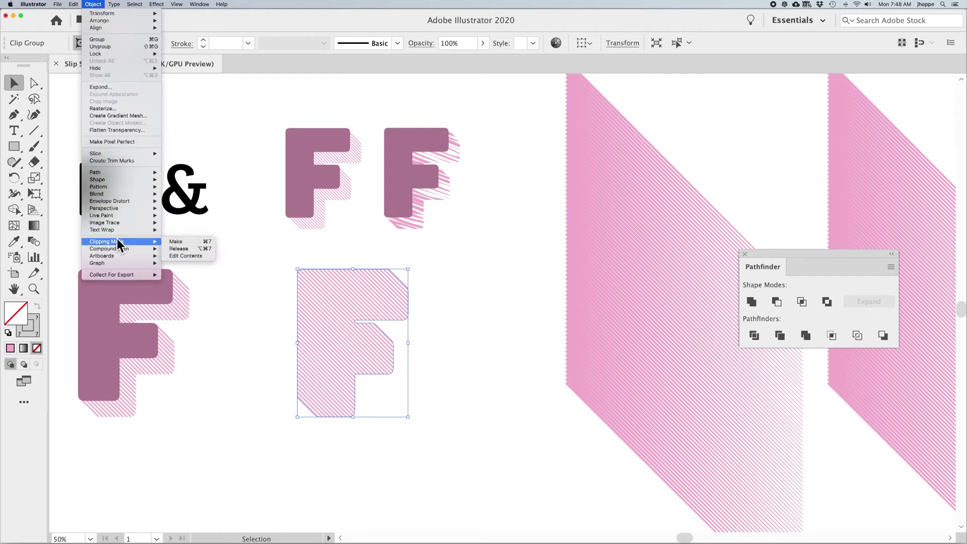
click(177, 248)
click(225, 309)
click(235, 308)
key(Delete)
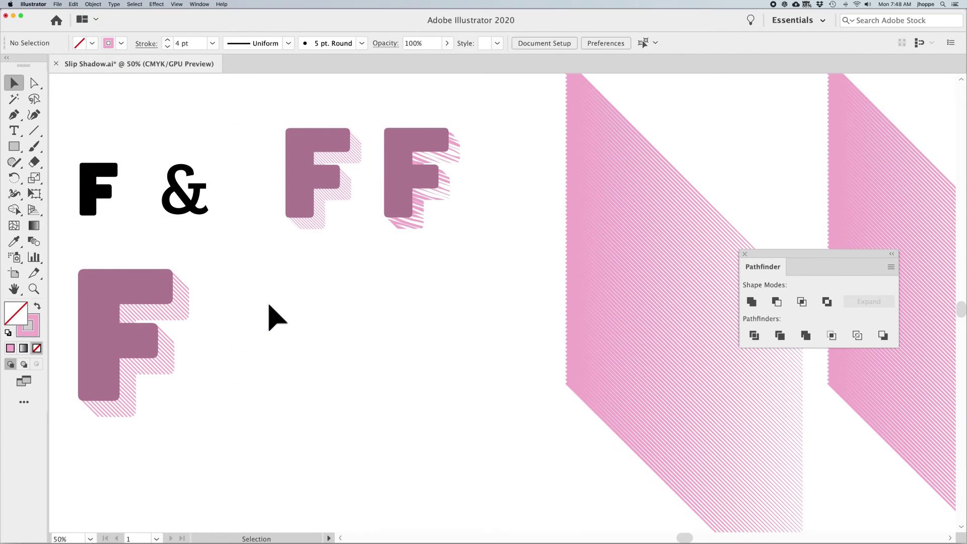
Set the empty extruded F outline to Draw Inside and move the expanded tapered hatching into it by cutting and pasting
drag(270, 306, 426, 385)
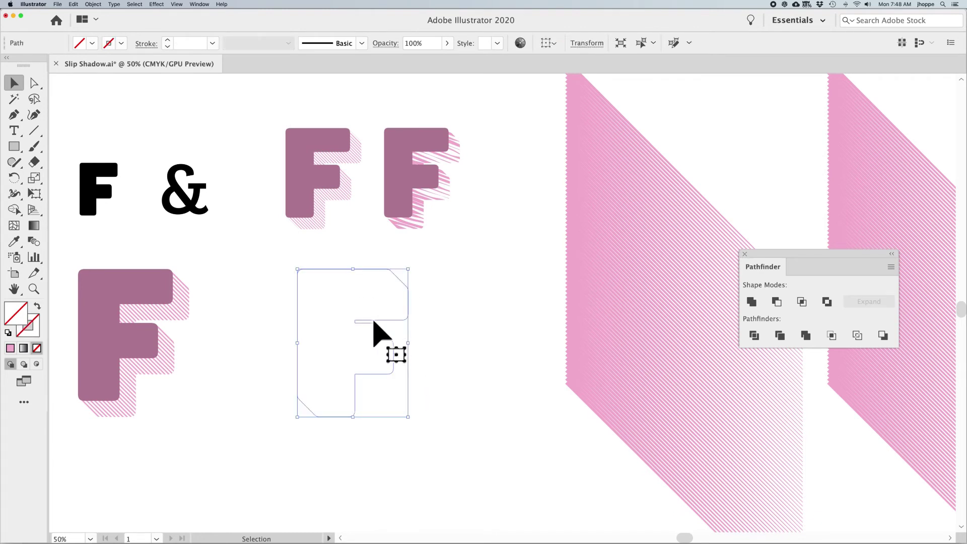
click(37, 364)
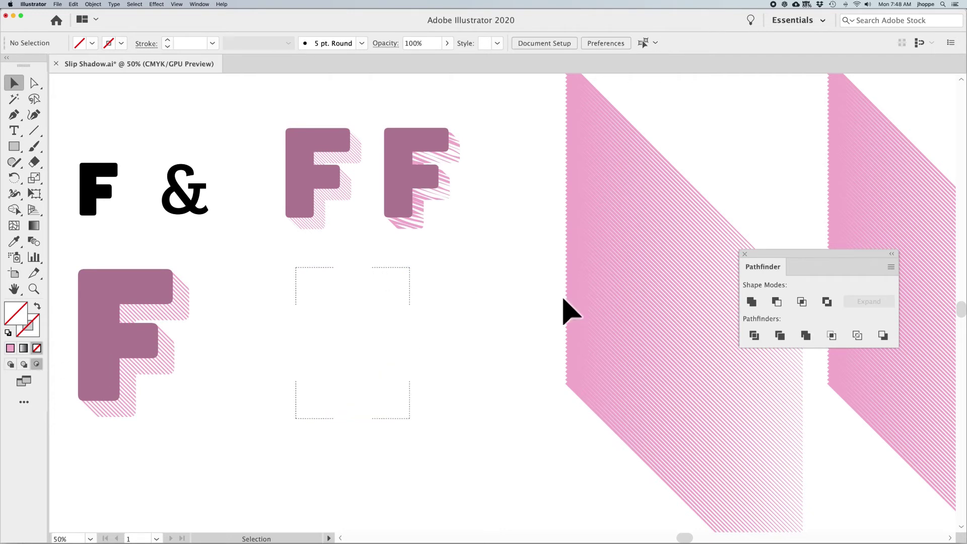
click(595, 299)
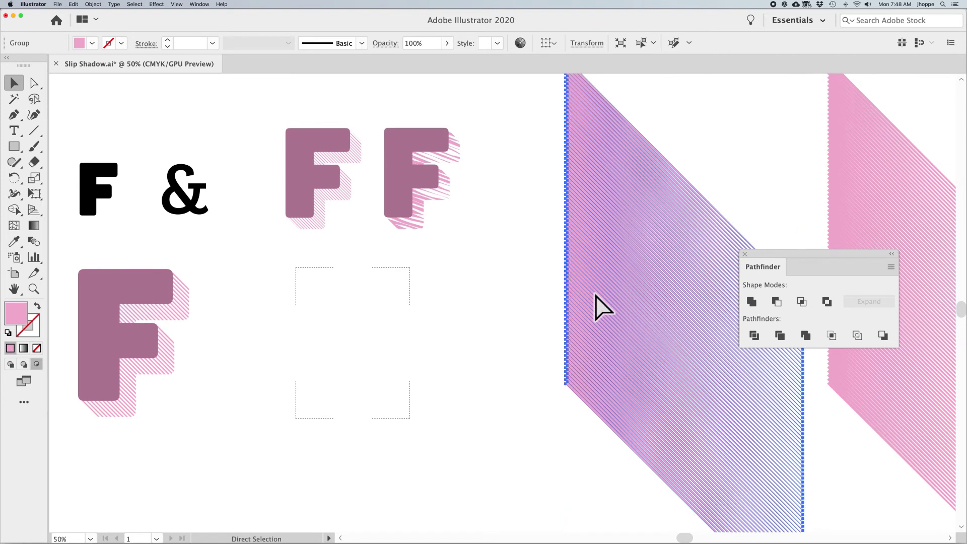
key(cmd+x)
click(408, 291)
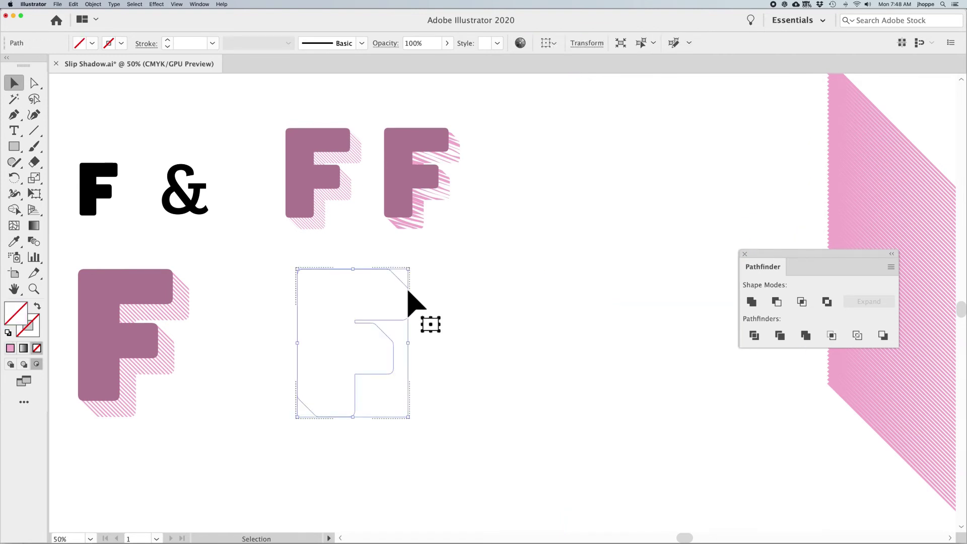
key(cmd+b)
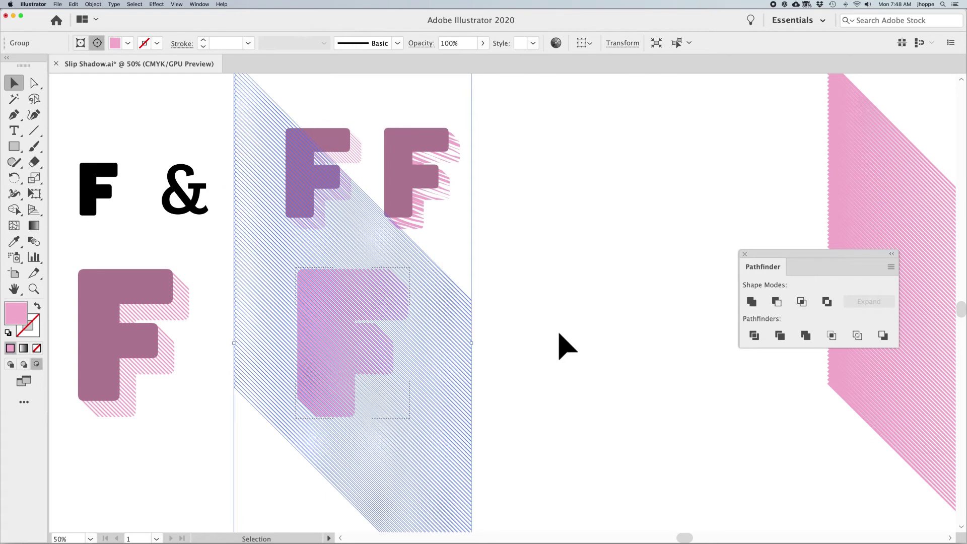
key(cmd+minus)
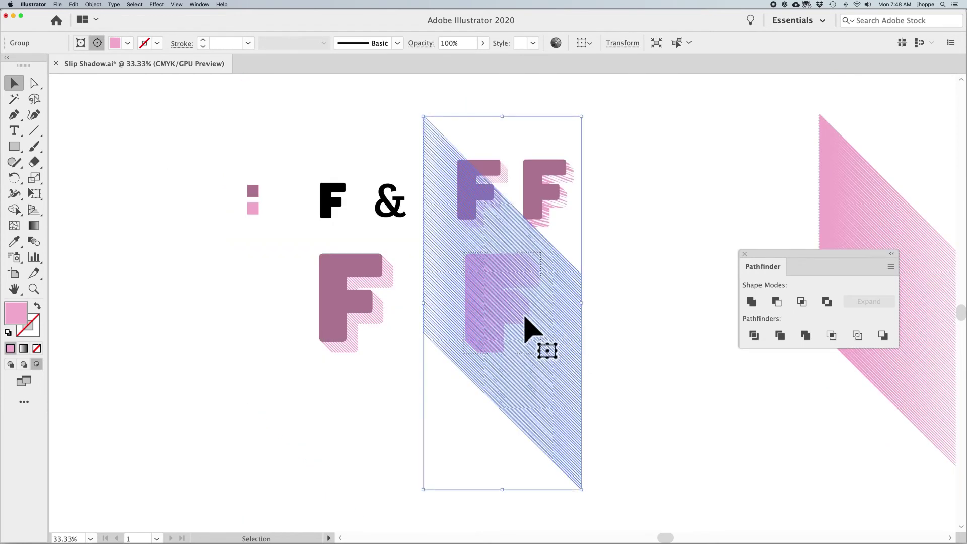
click(621, 332)
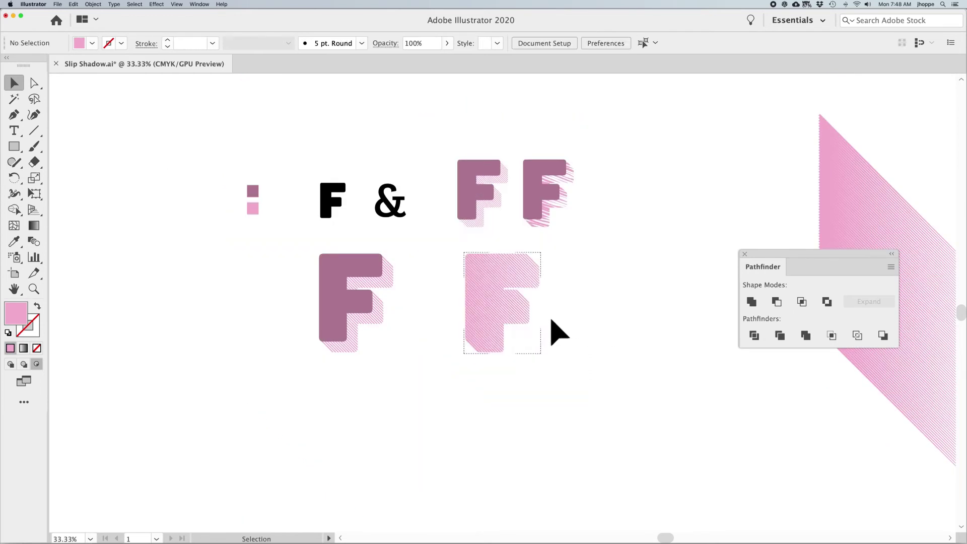
Isolate the new clip group, scale its hatching down proportionally from the centre, reposition it within the F, and leave isolation mode
click(523, 314)
double_click(523, 314)
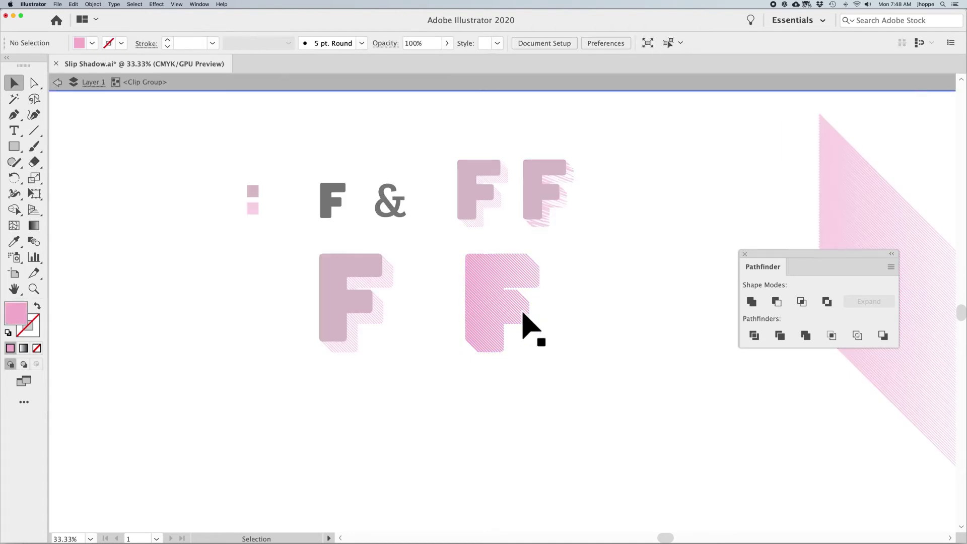
click(523, 314)
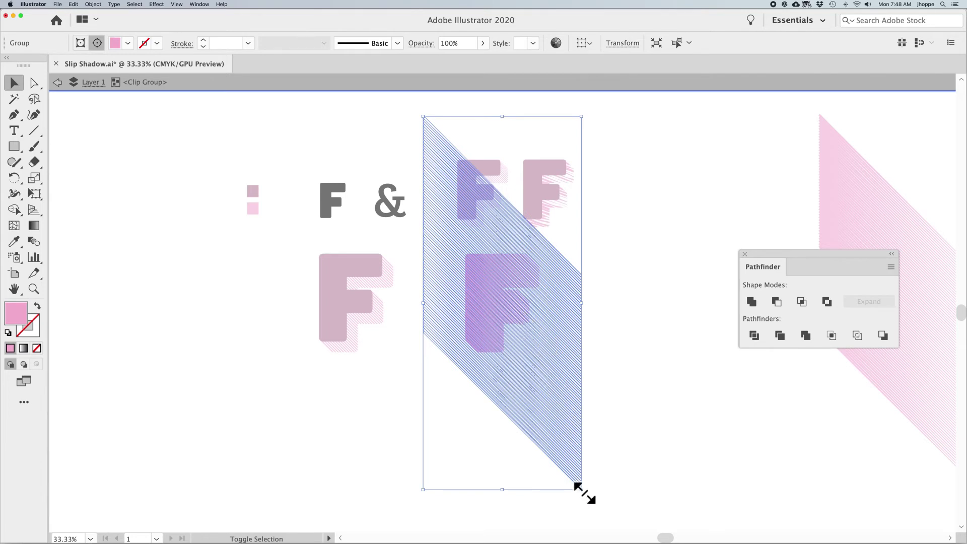
drag(584, 493, 572, 454)
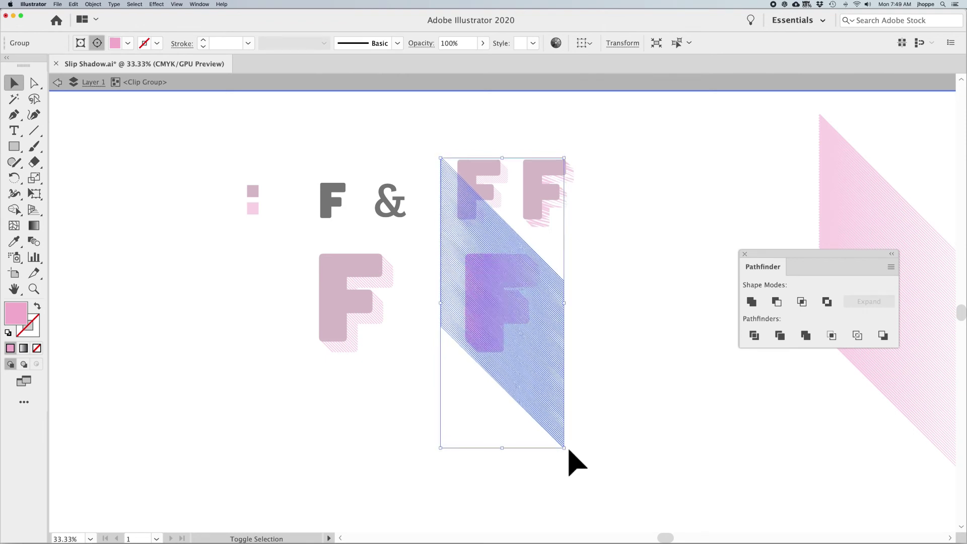
drag(552, 339, 538, 312)
click(639, 337)
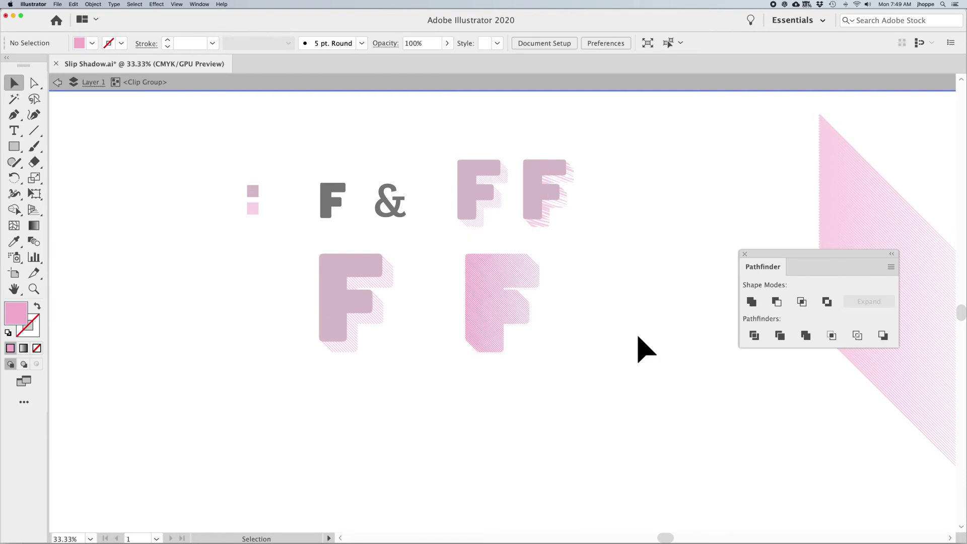
key(super+equal)
key(super+equal)
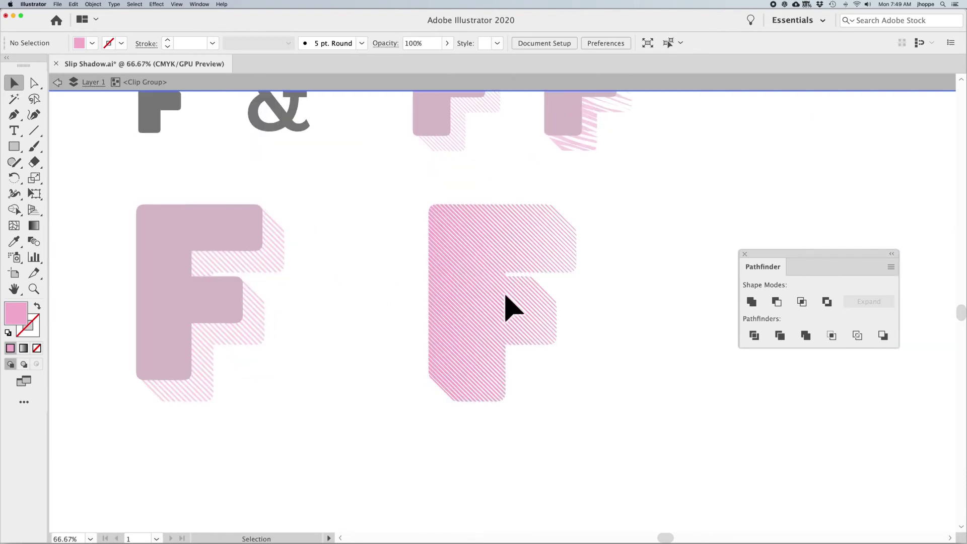
click(497, 297)
click(618, 309)
double_click(617, 308)
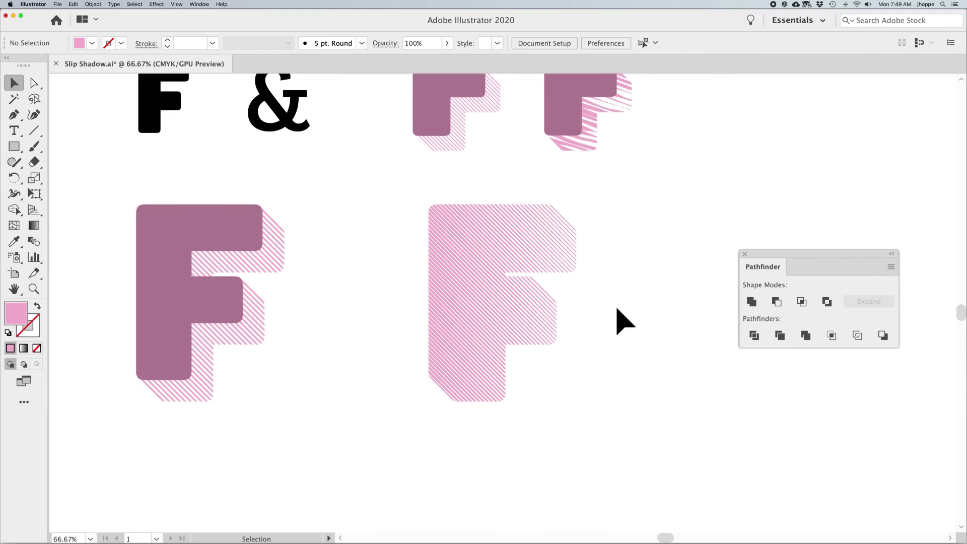
Copy the large solid purple F onto the new tapered-hatch shadow, aligned to its upper-left edges
click(511, 310)
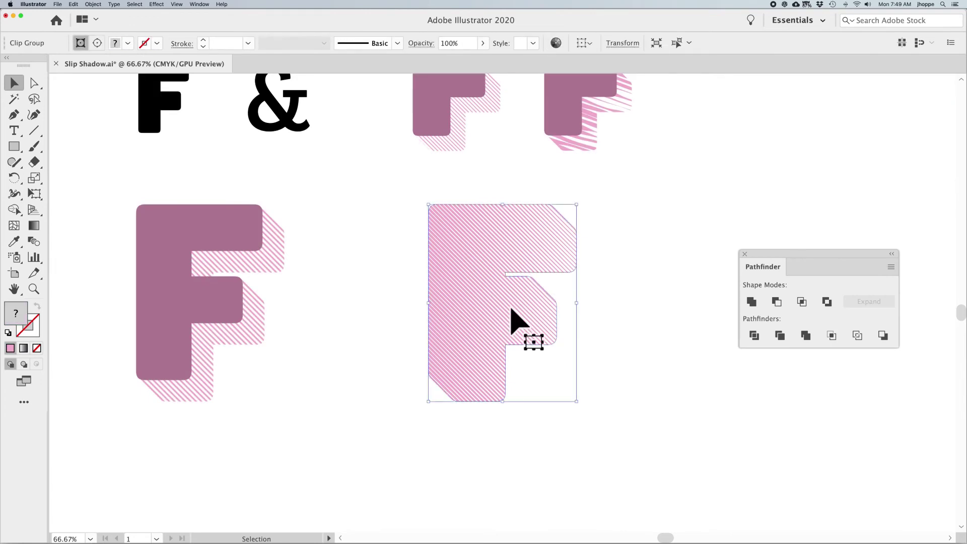
click(410, 328)
click(183, 287)
drag(168, 281, 460, 287)
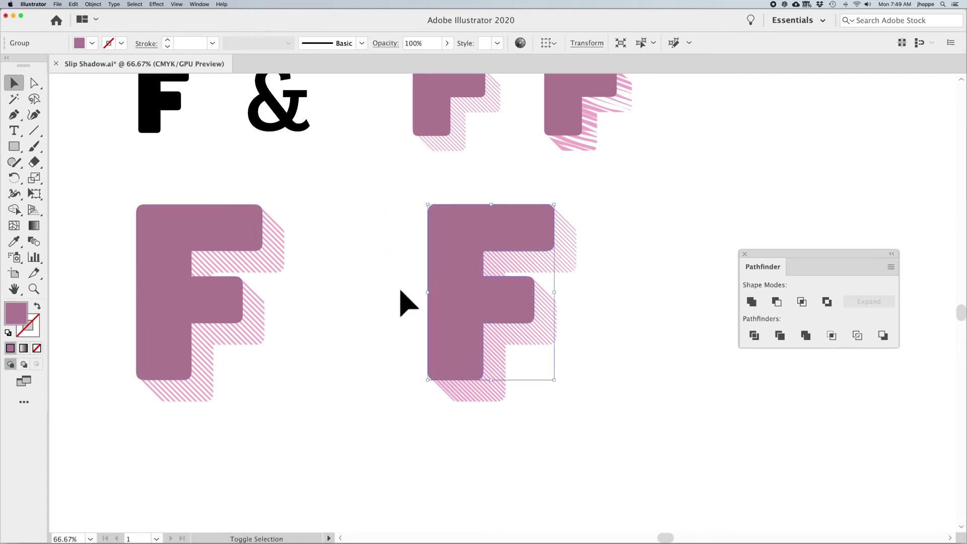
Duplicate the large tapered-hatch F together with its shadow, placing the copy beside the original as a third large F
click(376, 301)
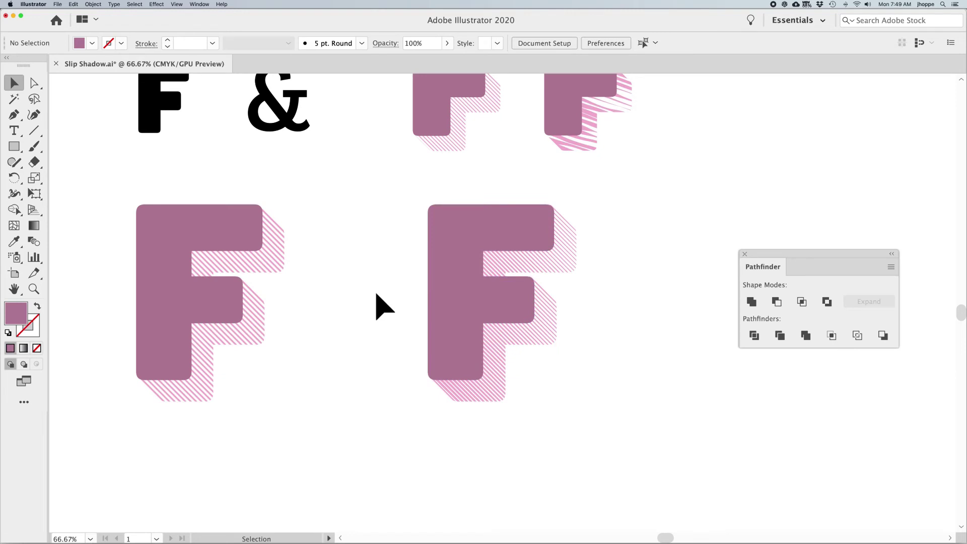
key(super+minus)
key(super+minus)
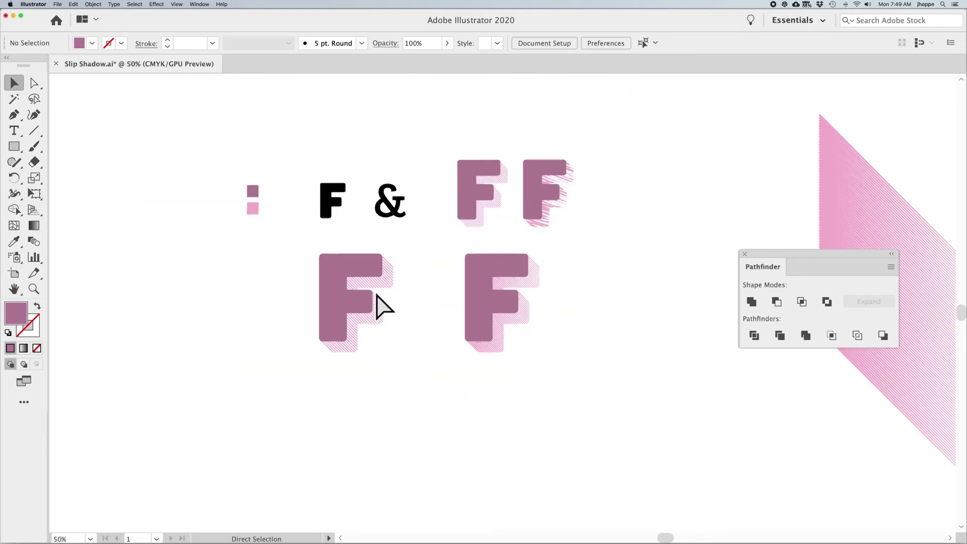
key(space)
drag(393, 298, 468, 318)
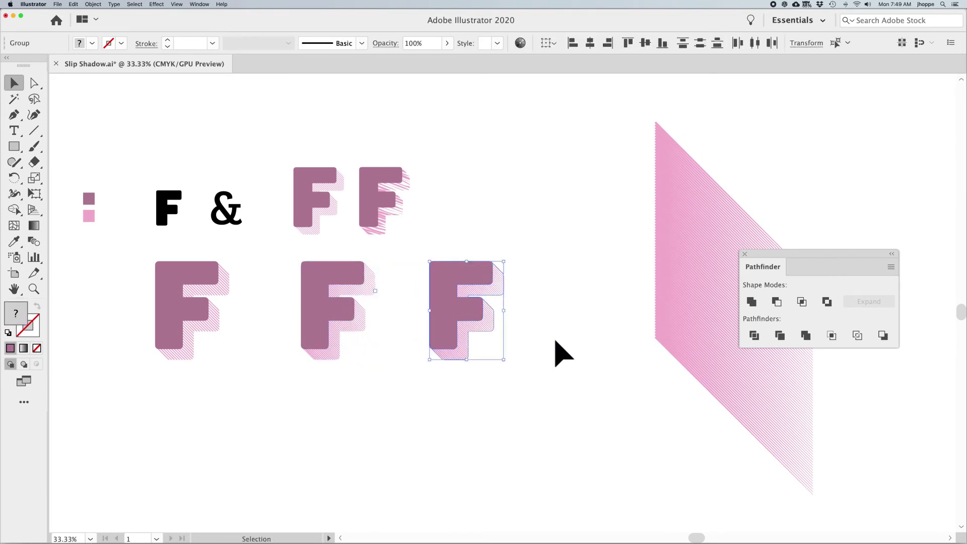
click(555, 347)
Isolate the third F's clip group and use Free Distort on its hatching to pull the two right-hand corners closer together
double_click(484, 328)
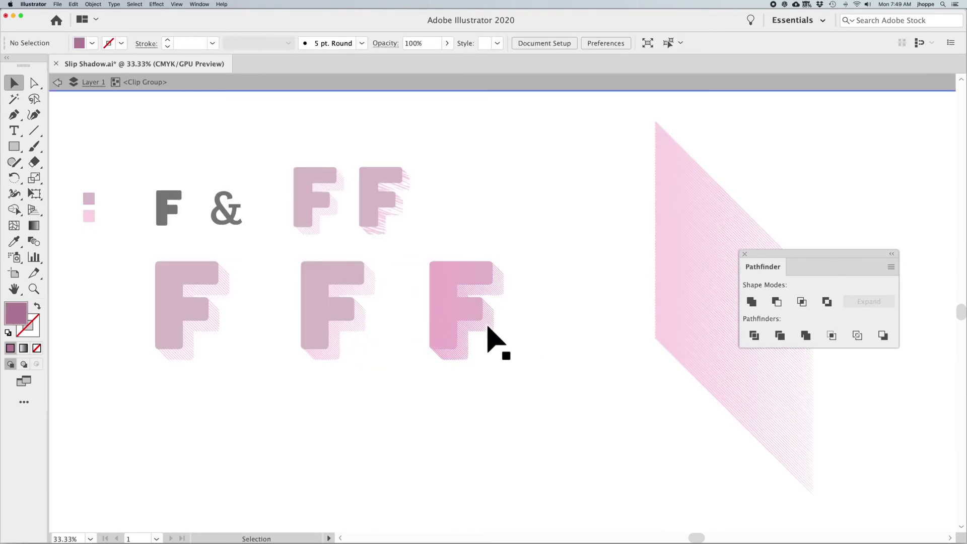
click(491, 332)
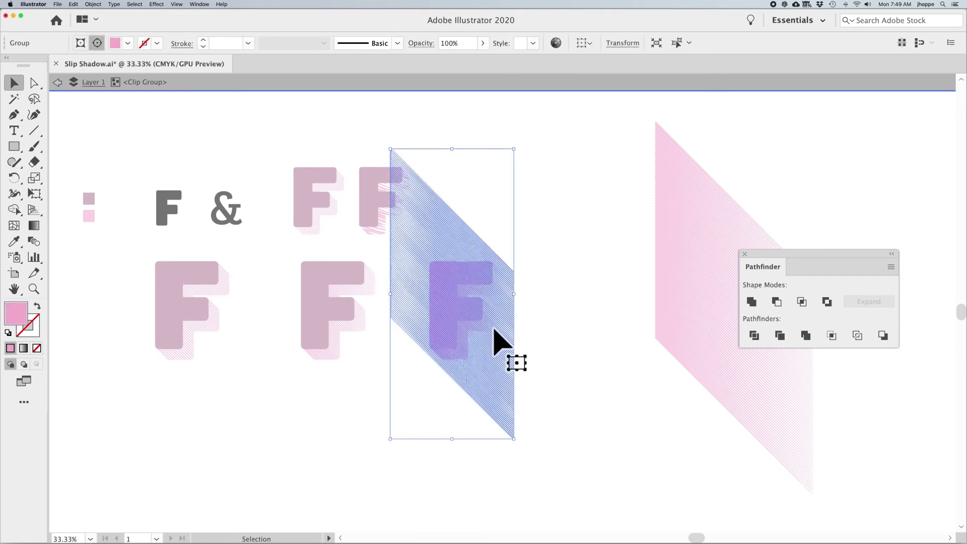
key(e)
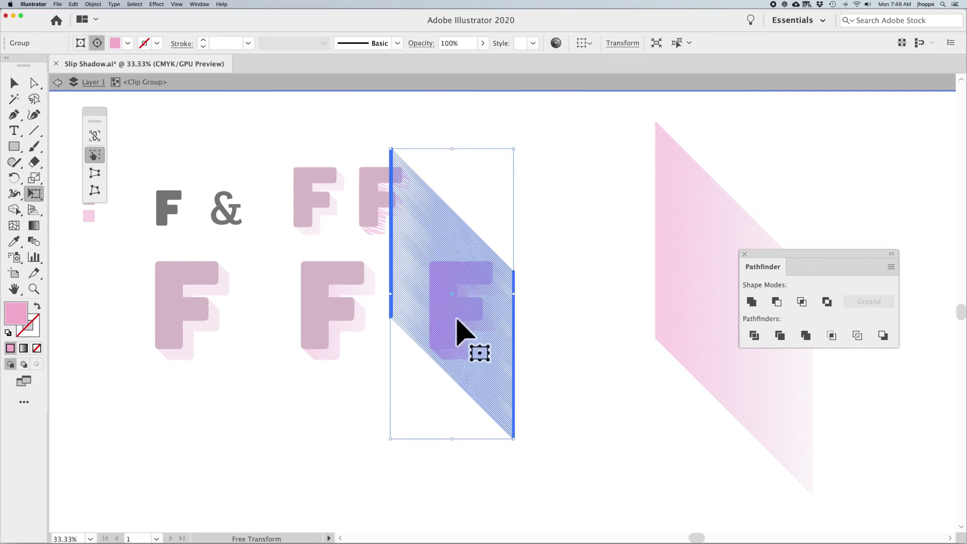
drag(95, 114, 266, 120)
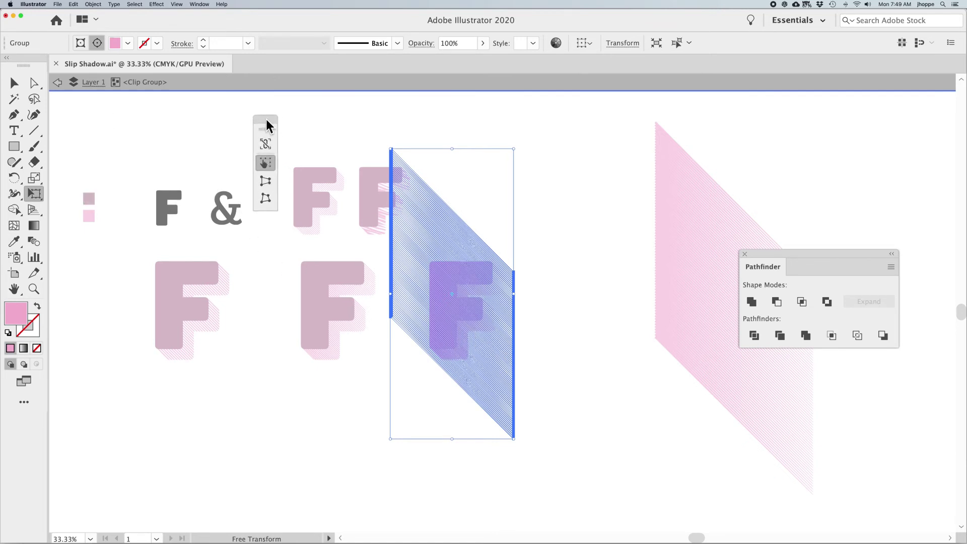
click(265, 198)
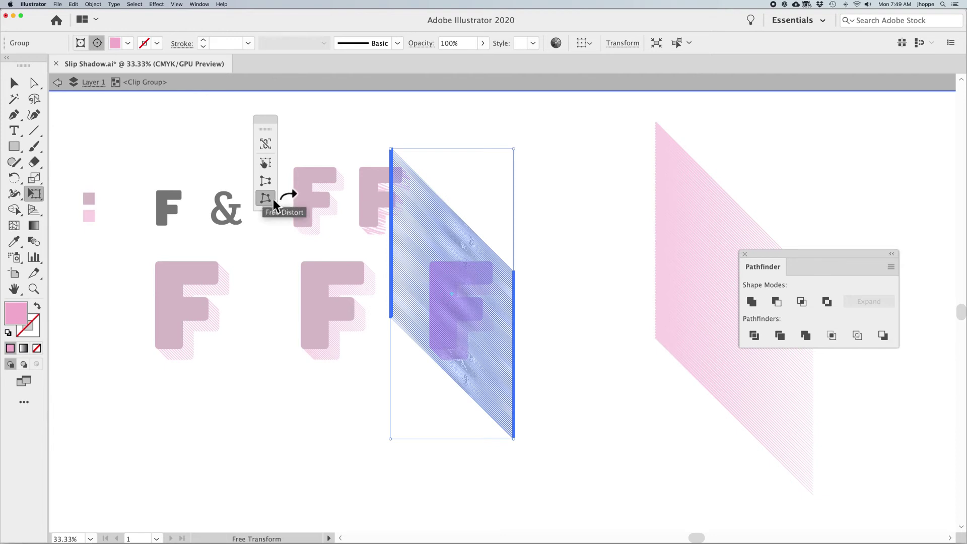
drag(514, 149, 514, 156)
drag(514, 438, 514, 409)
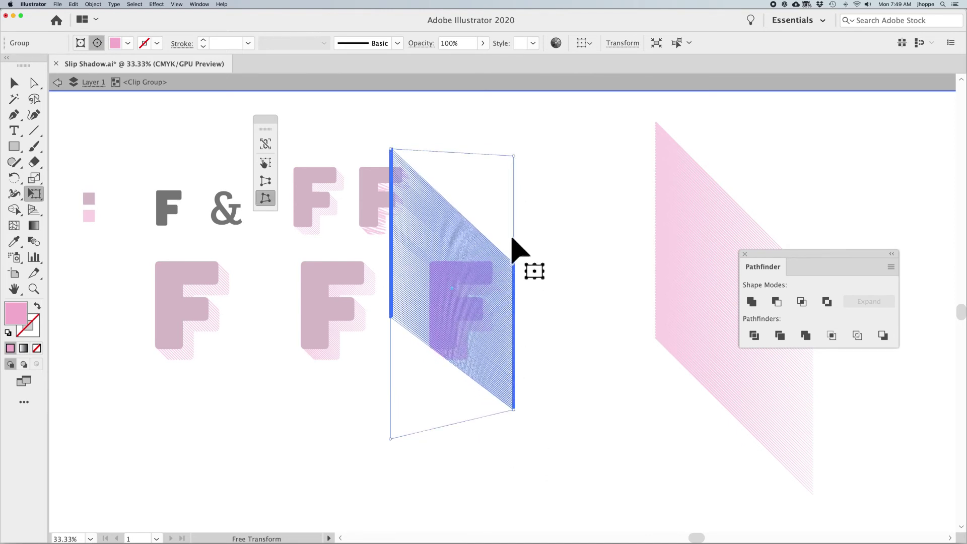
drag(515, 157, 514, 191)
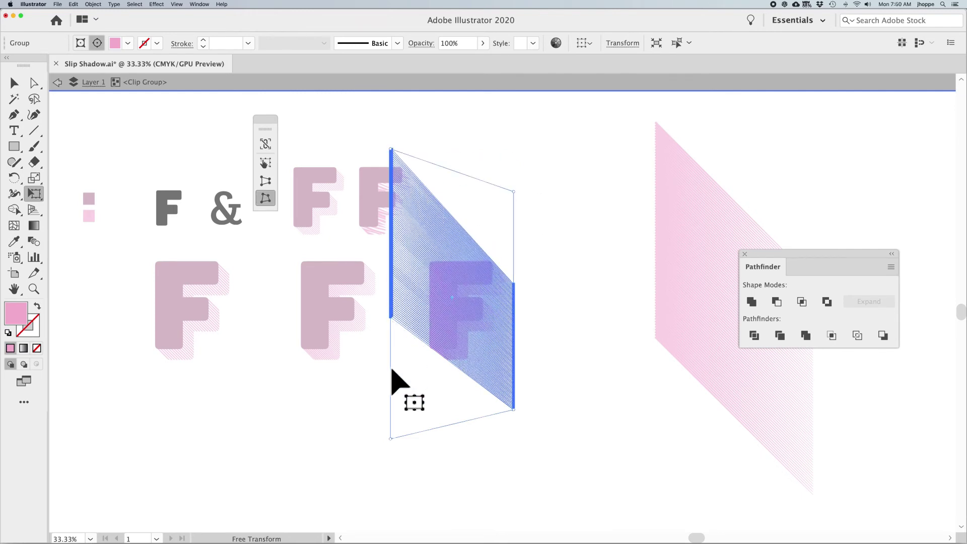
Free-distort the lower-left corner of the hatching far downward so the lines fan out, and leave isolation mode
drag(392, 439, 391, 504)
mouse_move(433, 430)
mouse_down()
mouse_move(453, 367)
mouse_move(406, 394)
mouse_move(390, 449)
mouse_move(395, 479)
mouse_up()
mouse_move(546, 292)
mouse_down()
mouse_move(548, 358)
mouse_move(511, 359)
mouse_move(509, 380)
mouse_move(508, 344)
mouse_up()
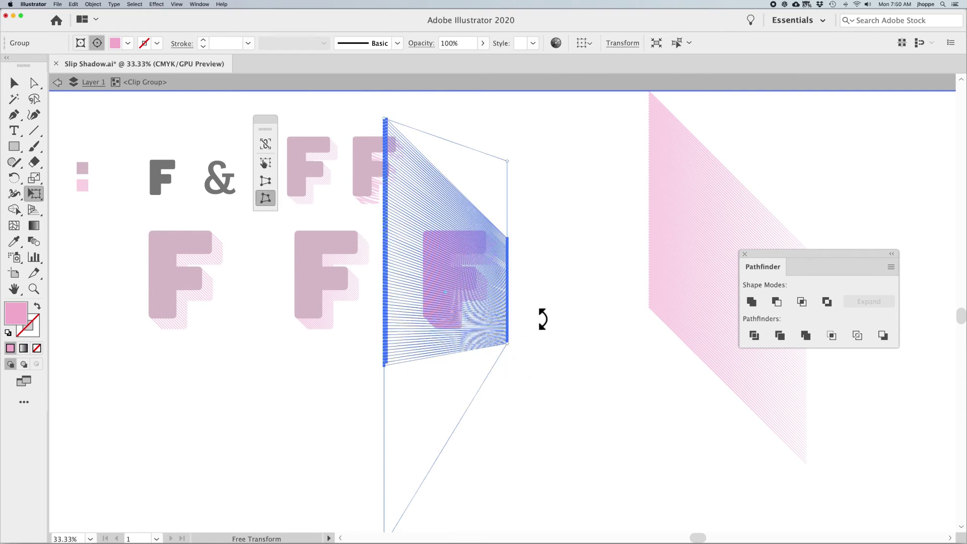
key(Escape)
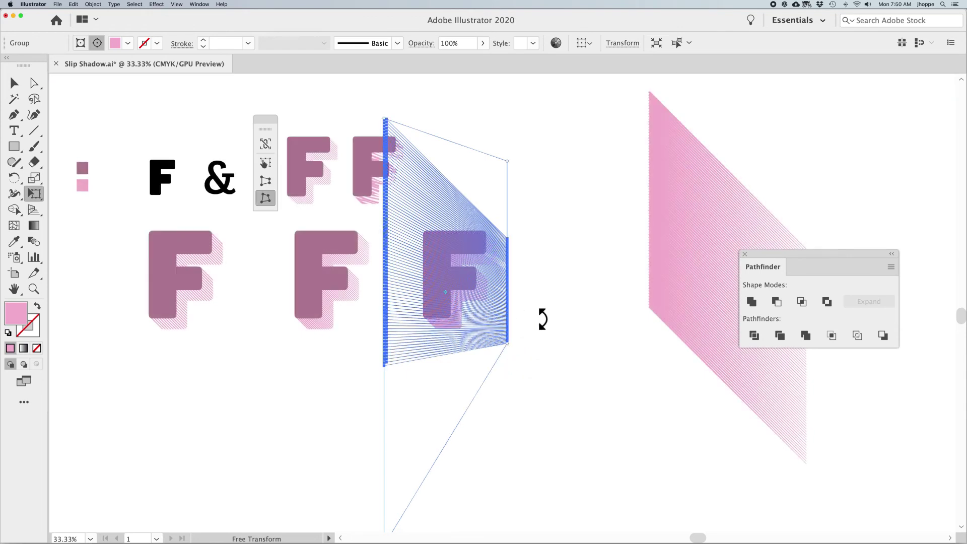
key(v)
click(557, 331)
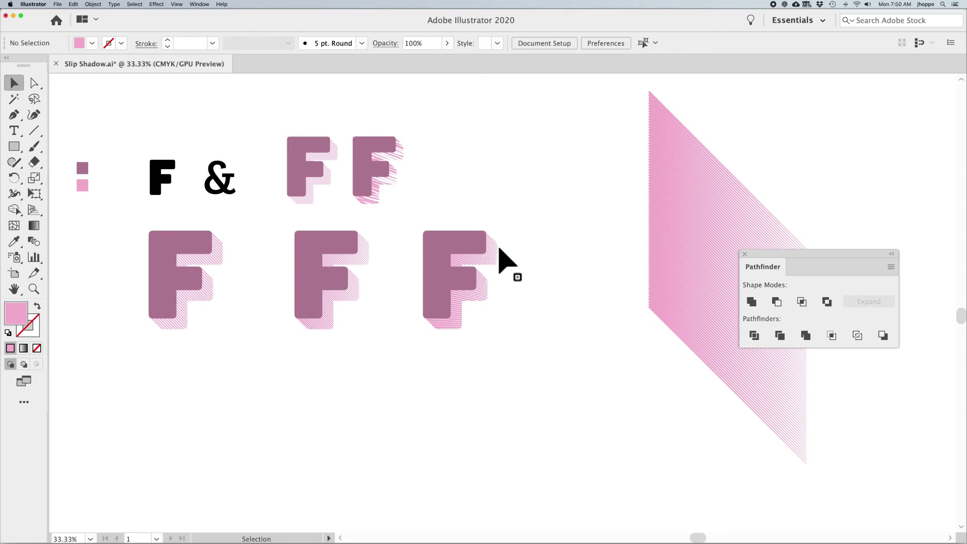
click(445, 313)
click(514, 315)
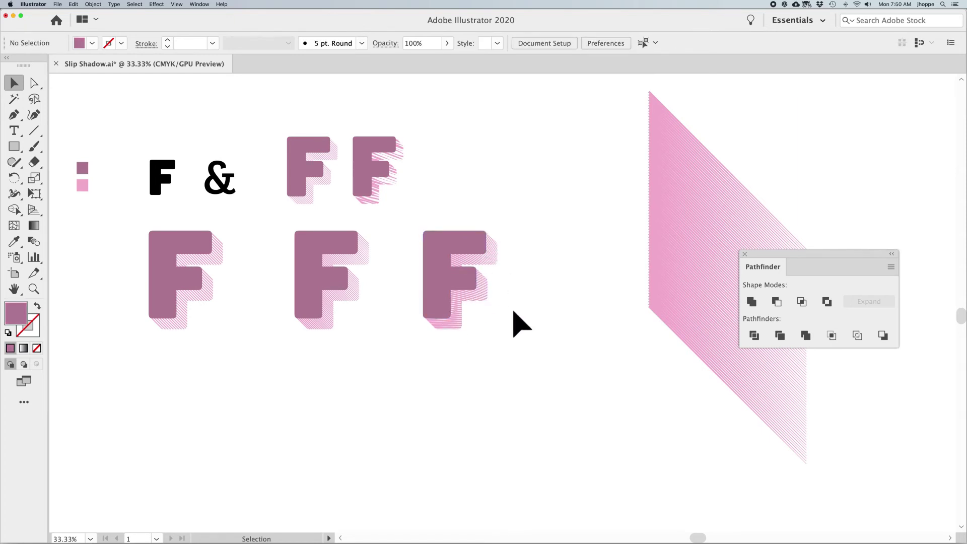
click(393, 179)
click(499, 191)
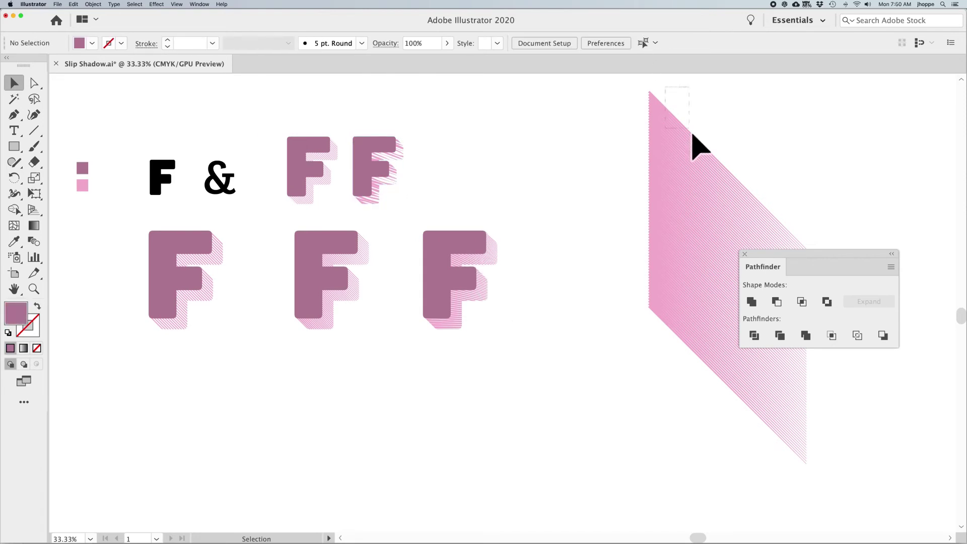
Start a Zig Zag effect on the large tapered line hatching, using absolute size and smooth points
click(698, 160)
drag(671, 161, 599, 156)
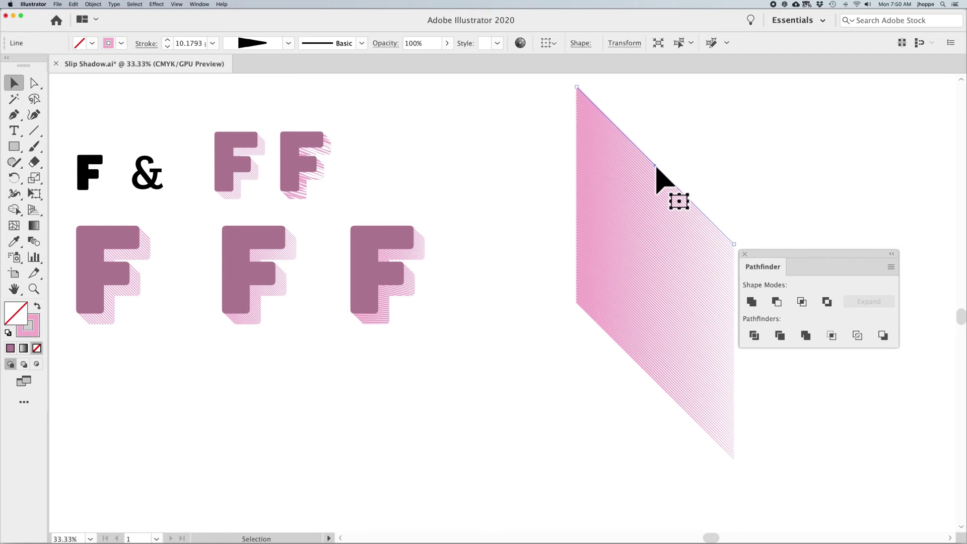
click(155, 5)
mouse_move(179, 72)
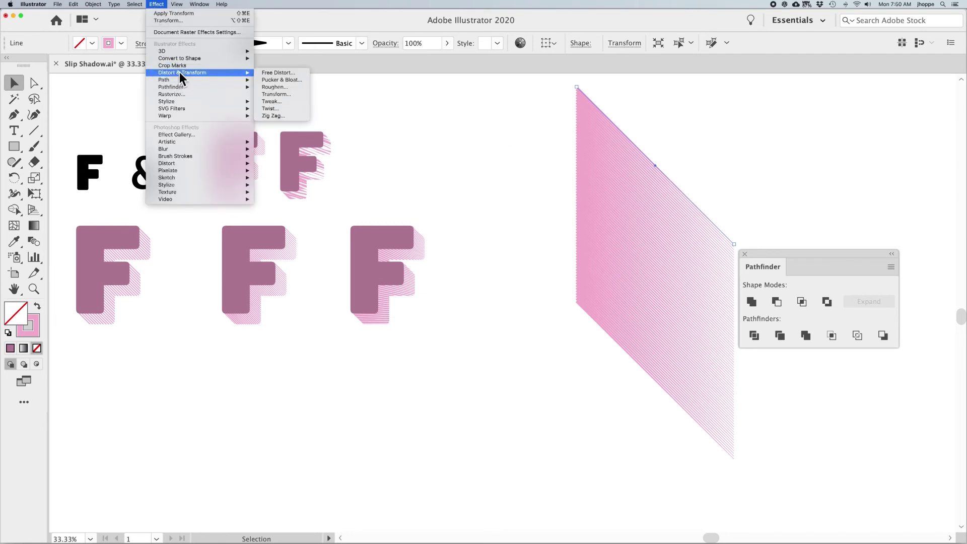
click(272, 115)
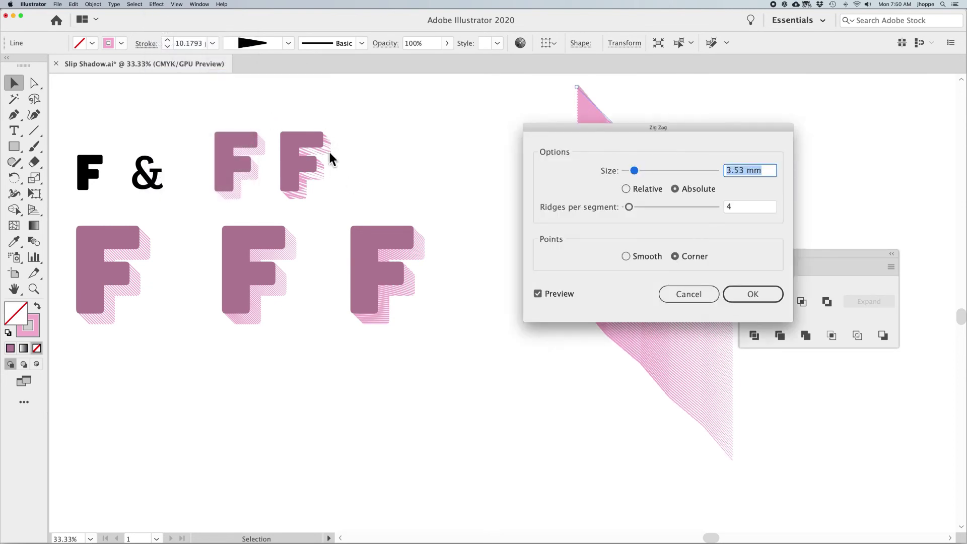
drag(569, 132, 488, 249)
click(544, 376)
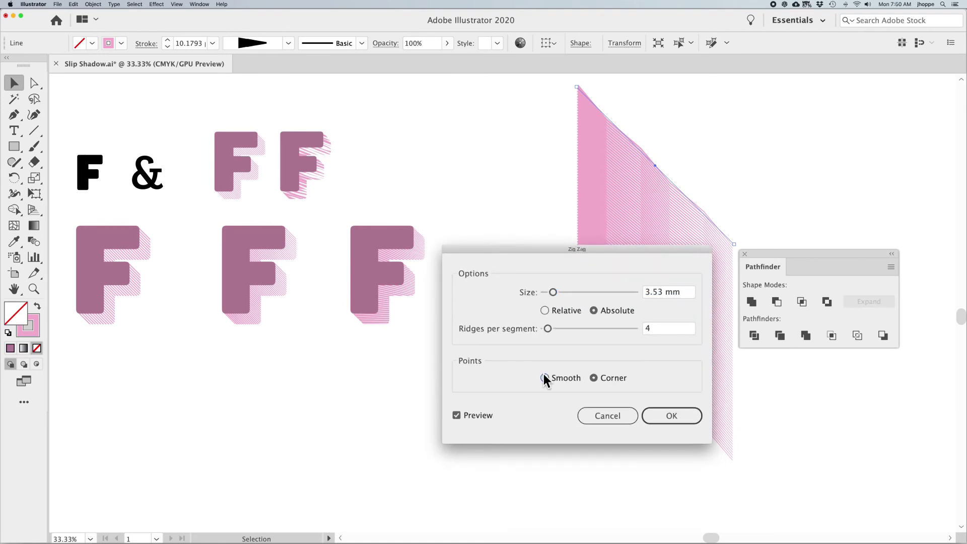
Set the Zig Zag size to 8 mm with 5 ridges per segment, and apply the effect
click(681, 293)
key(Up)
key(Up)
key(Up)
key(Up)
key(Up)
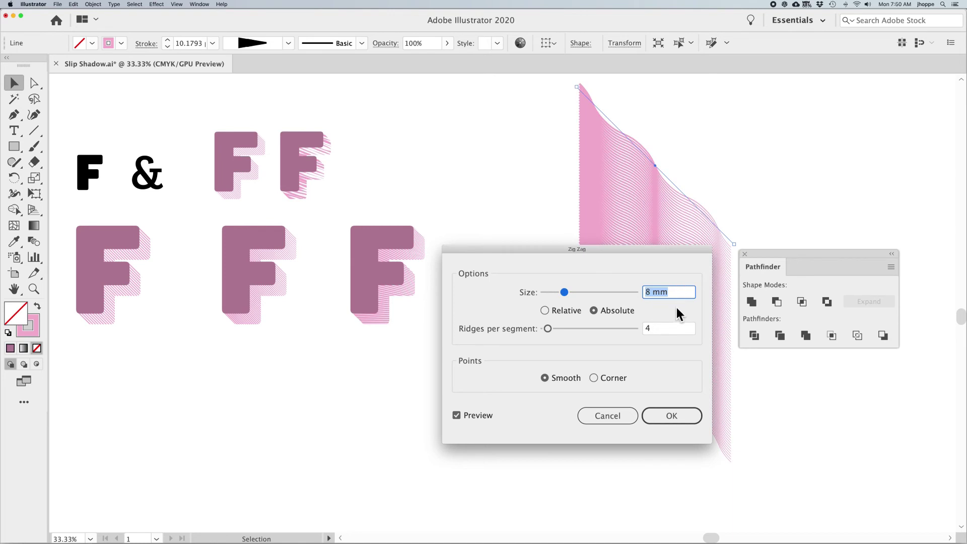
click(672, 326)
key(Up)
key(Up)
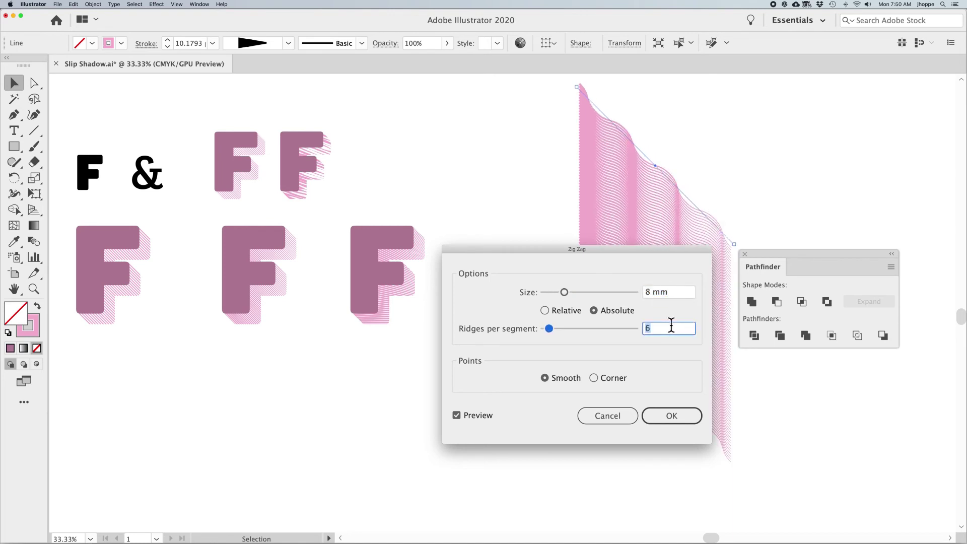
key(Down)
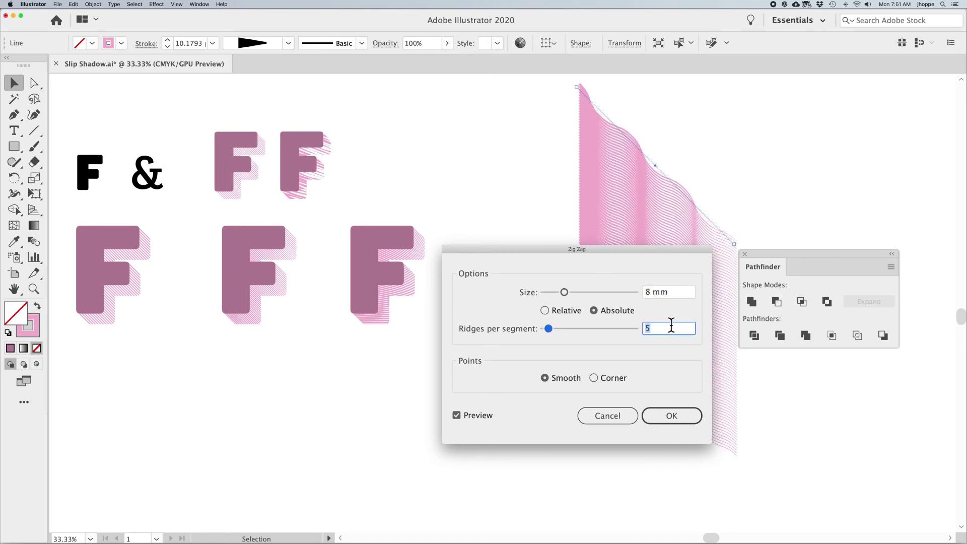
click(682, 416)
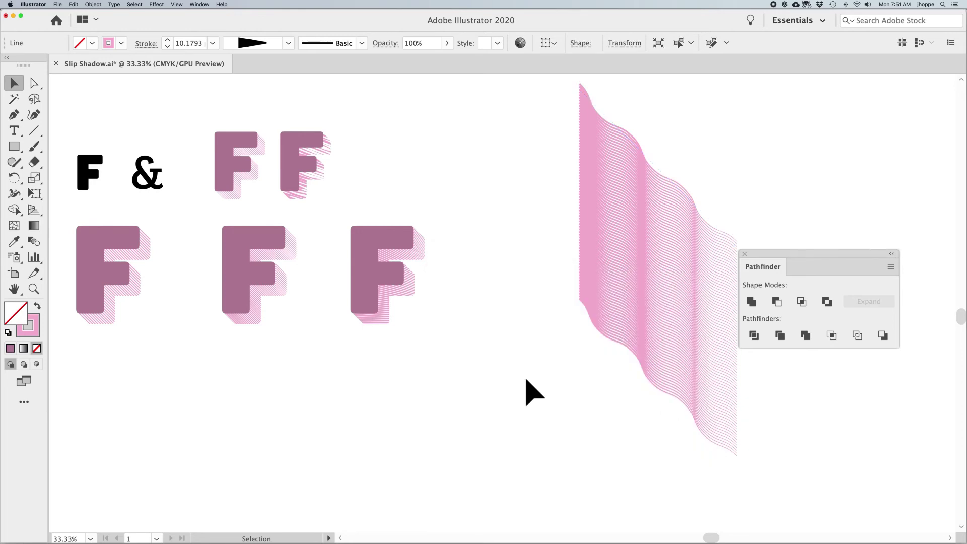
Move the wavy hatching farther right, away from the large Fs
click(569, 310)
click(655, 208)
click(552, 219)
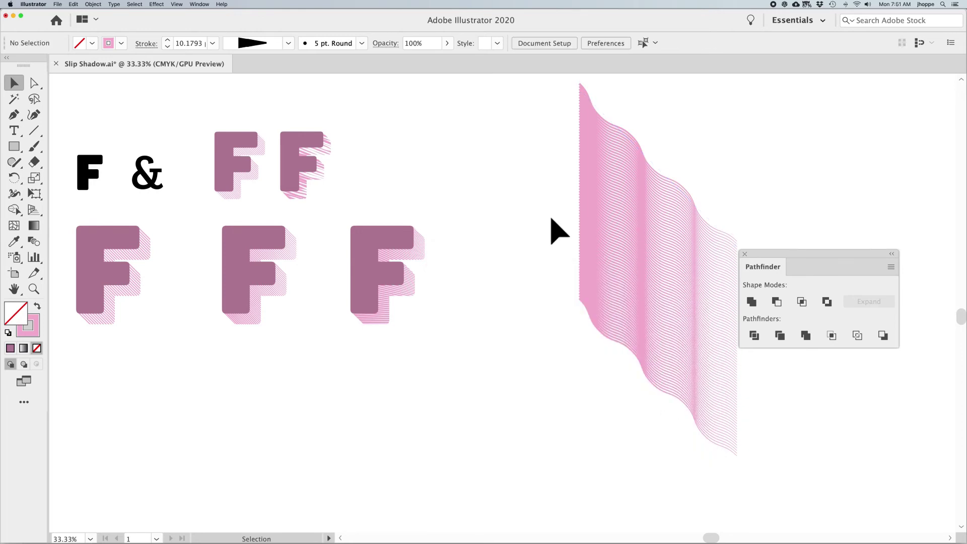
key(space)
drag(552, 222, 444, 236)
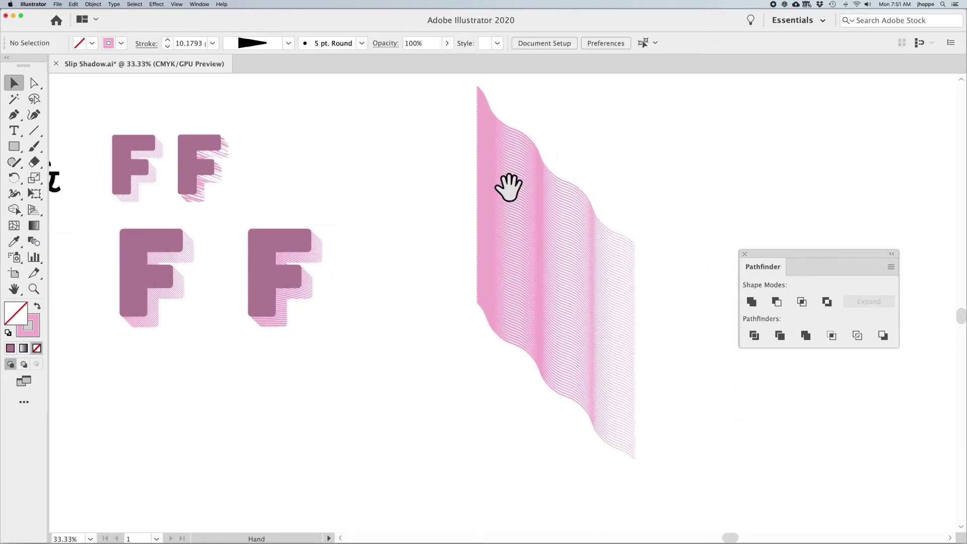
click(543, 165)
drag(547, 164, 631, 170)
Copy the third large F's hatched shadow group into the empty space beside the wavy hatching
click(226, 152)
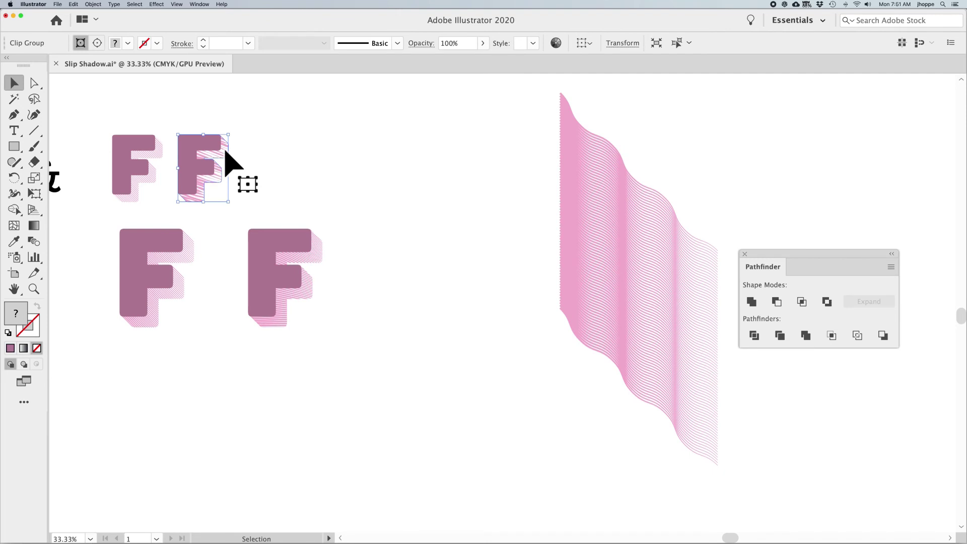
click(601, 186)
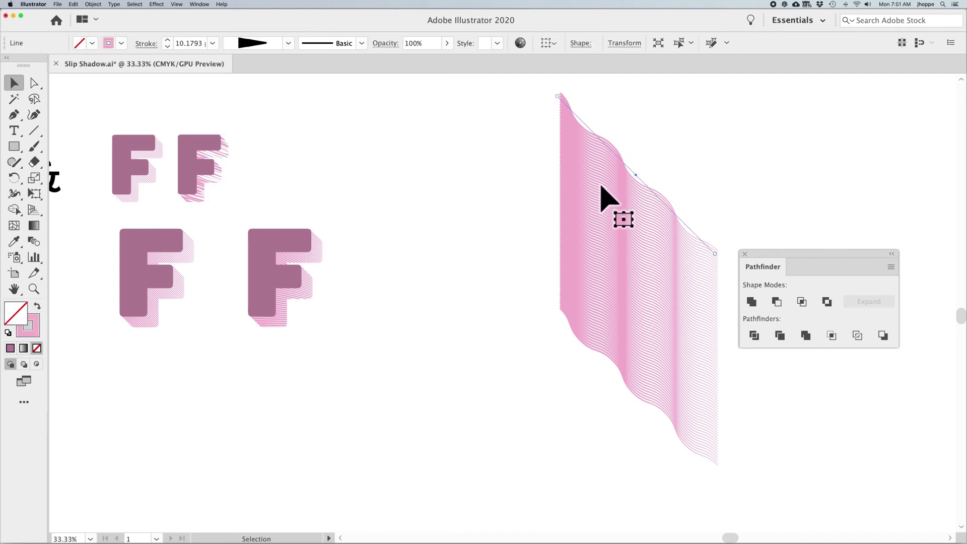
click(319, 267)
drag(321, 250, 495, 255)
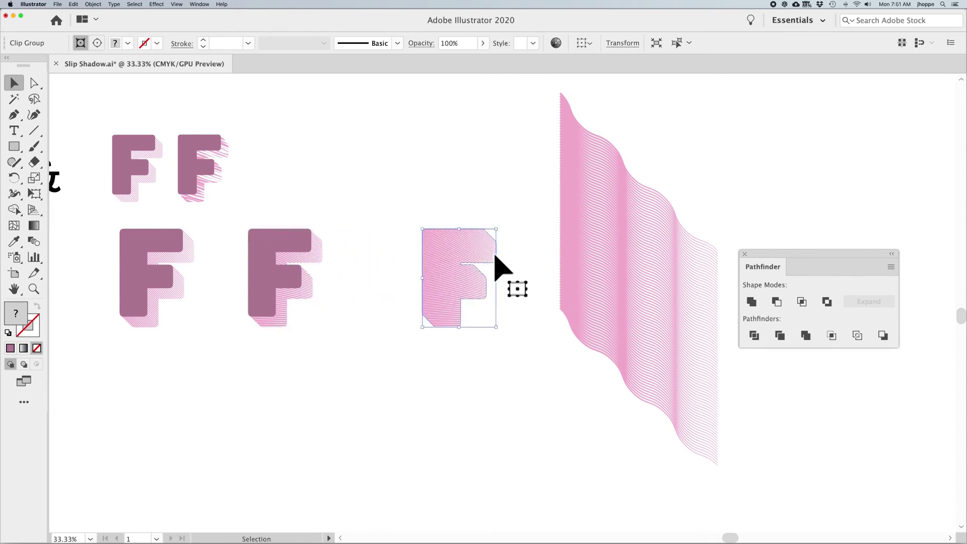
Release the copied shadow's clipping mask and delete its fanned hatching, keeping the extruded F outline
click(93, 4)
mouse_move(113, 241)
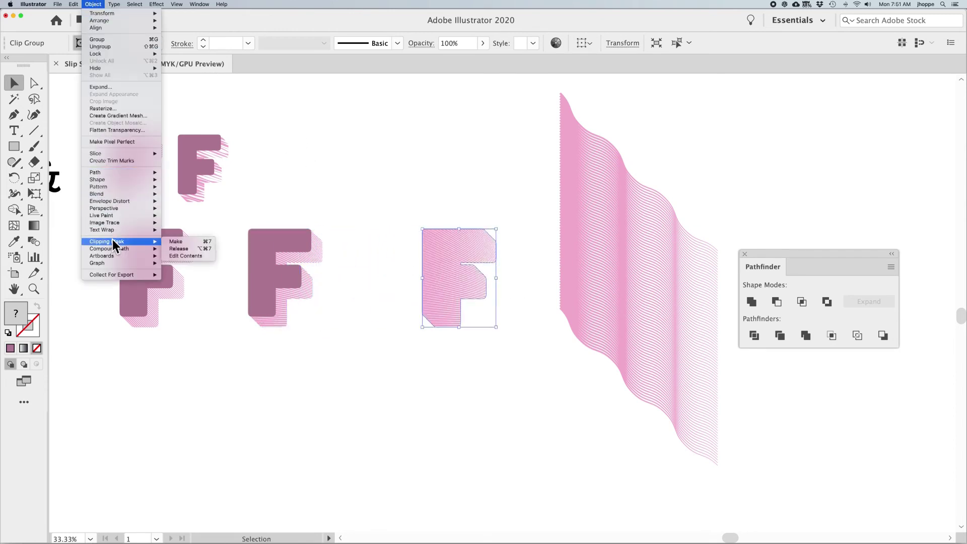
click(170, 249)
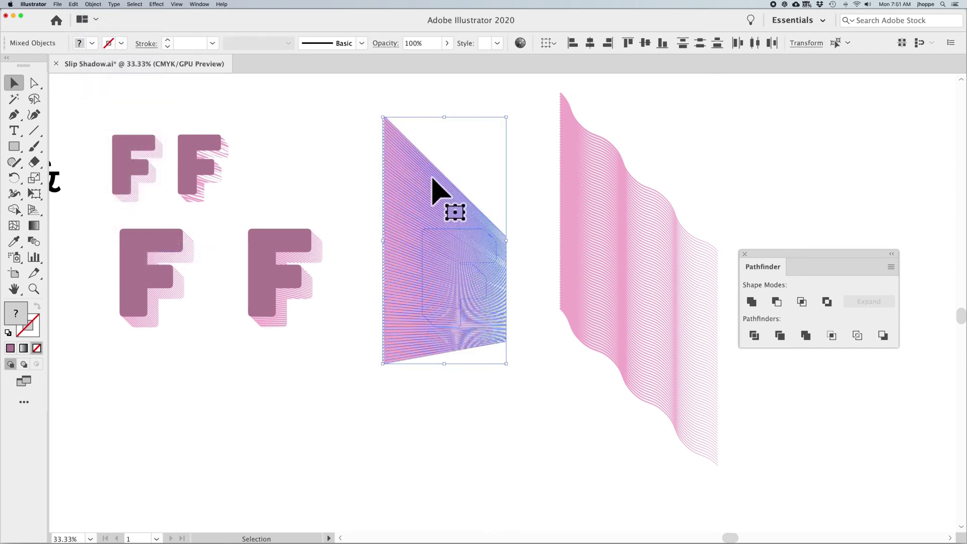
click(507, 183)
click(425, 186)
key(Delete)
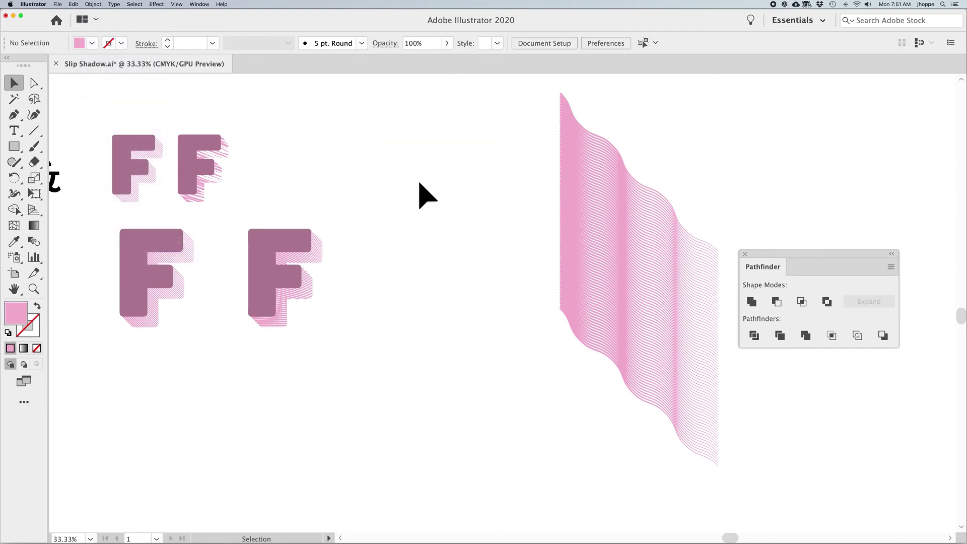
Paste a copy of the wavy hatching inside the extruded F outline with Draw Inside mode, and nudge it slightly up and left
drag(419, 194, 529, 335)
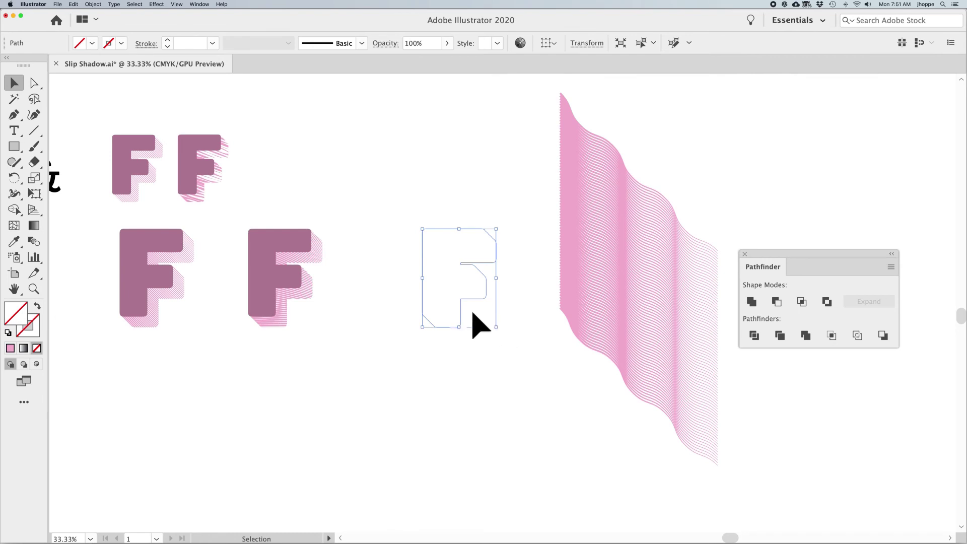
click(36, 363)
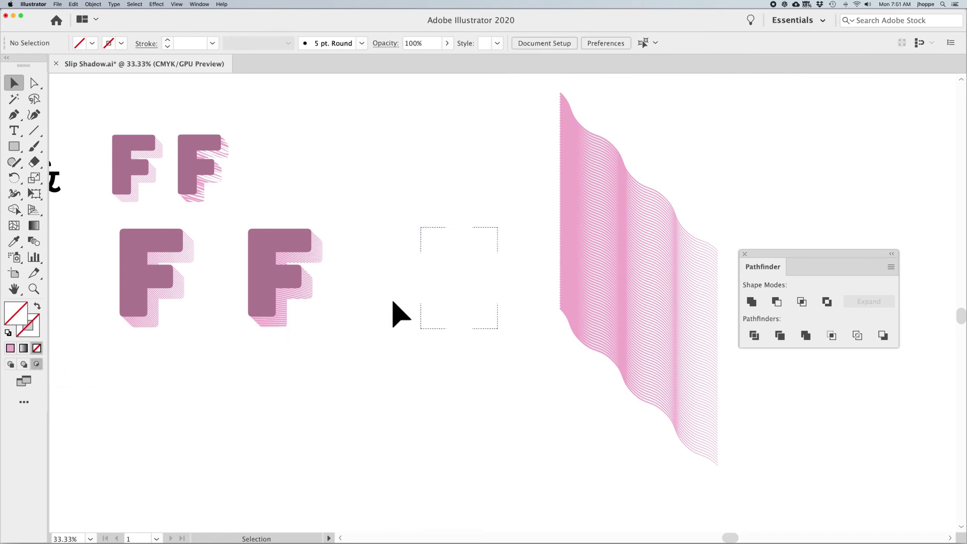
mouse_move(544, 179)
mouse_down()
mouse_move(623, 218)
mouse_move(674, 171)
mouse_up()
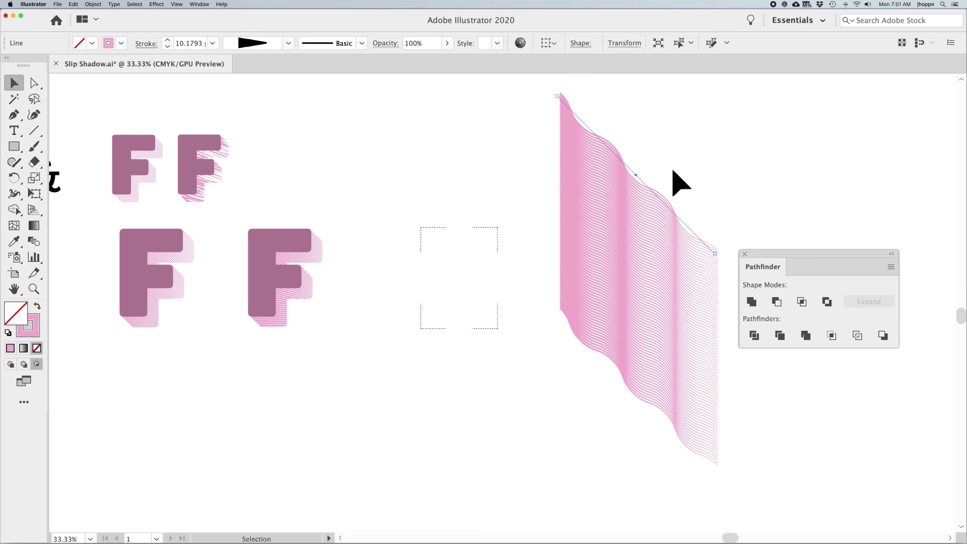
click(484, 259)
key(a)
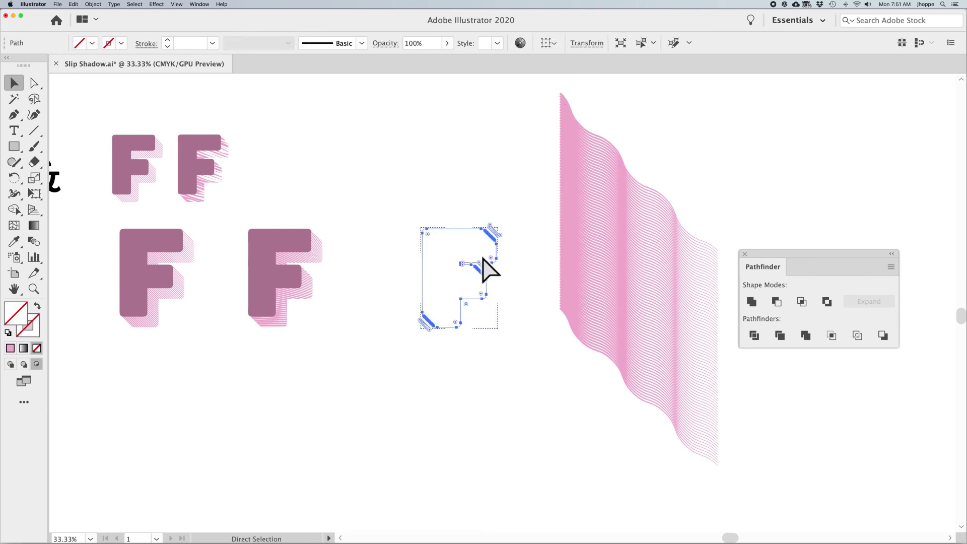
key(super+v)
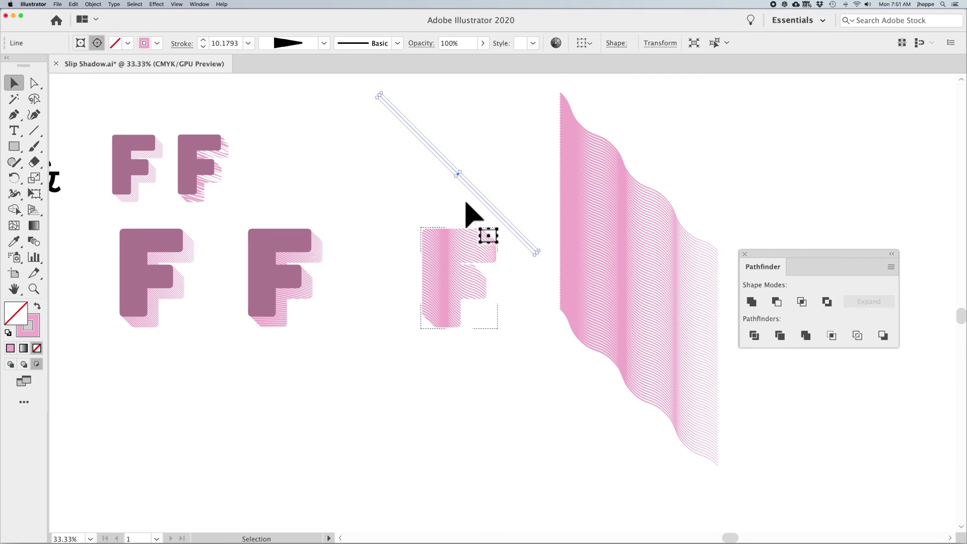
drag(458, 176, 456, 173)
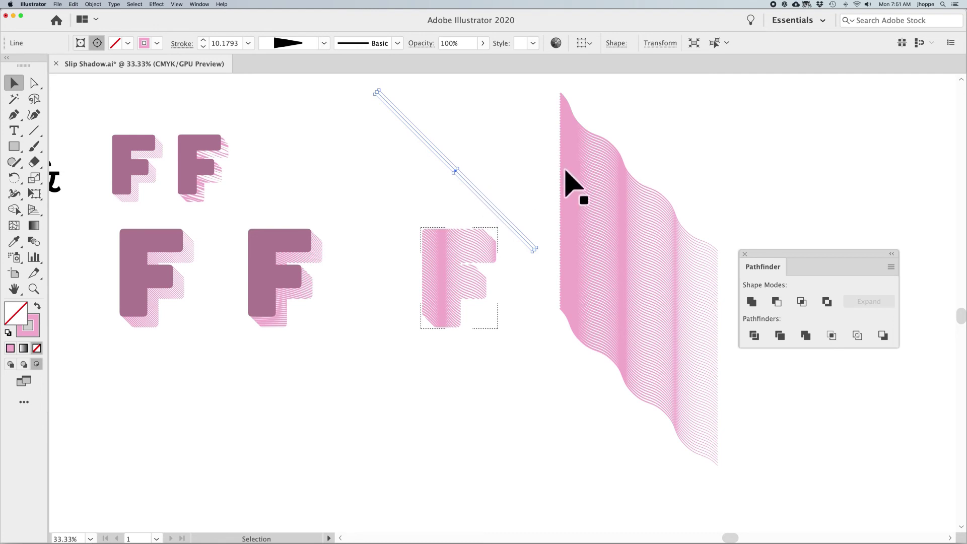
click(613, 145)
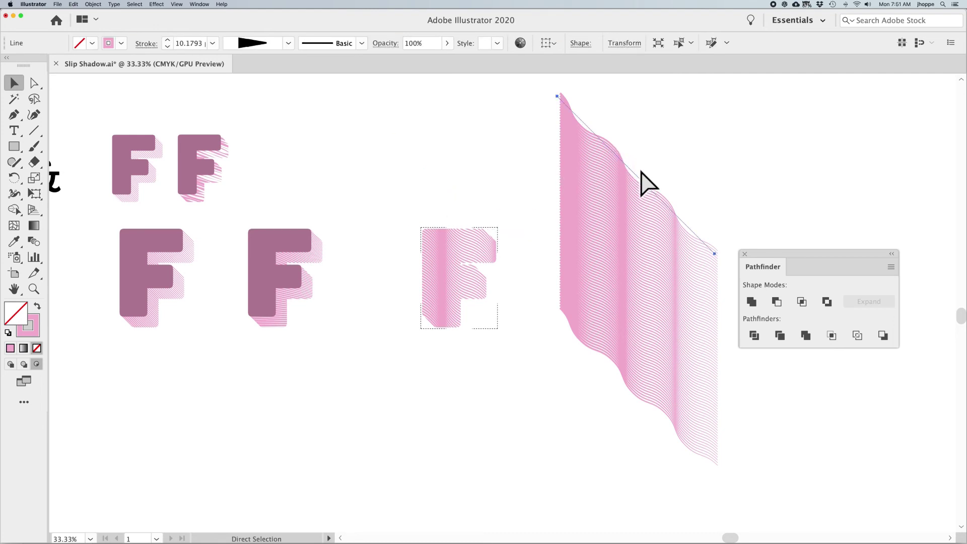
key(super+y)
key(super+y)
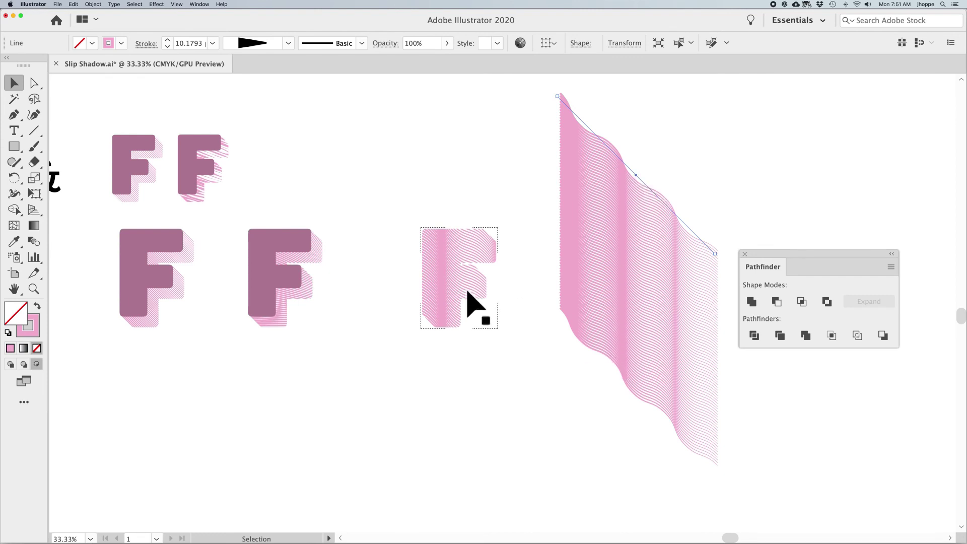
click(469, 246)
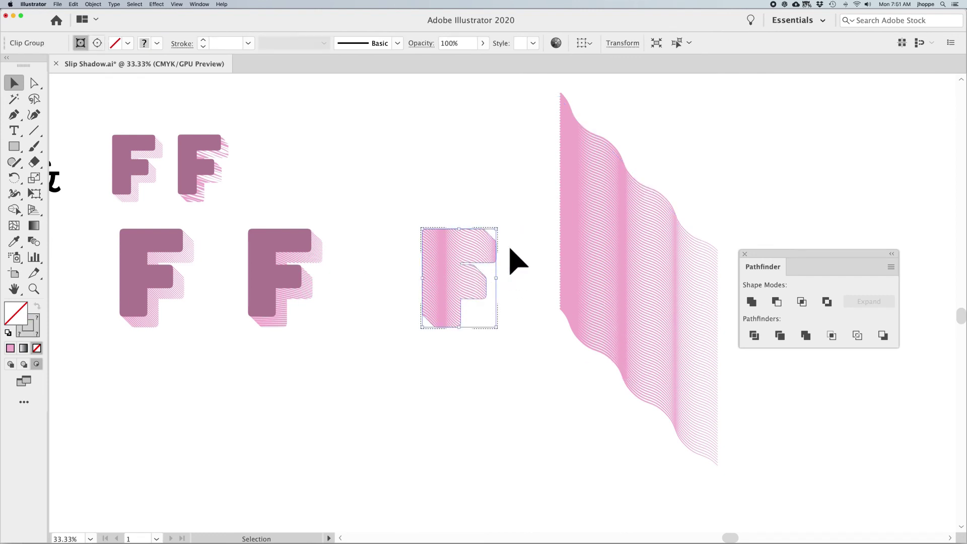
click(518, 261)
click(471, 255)
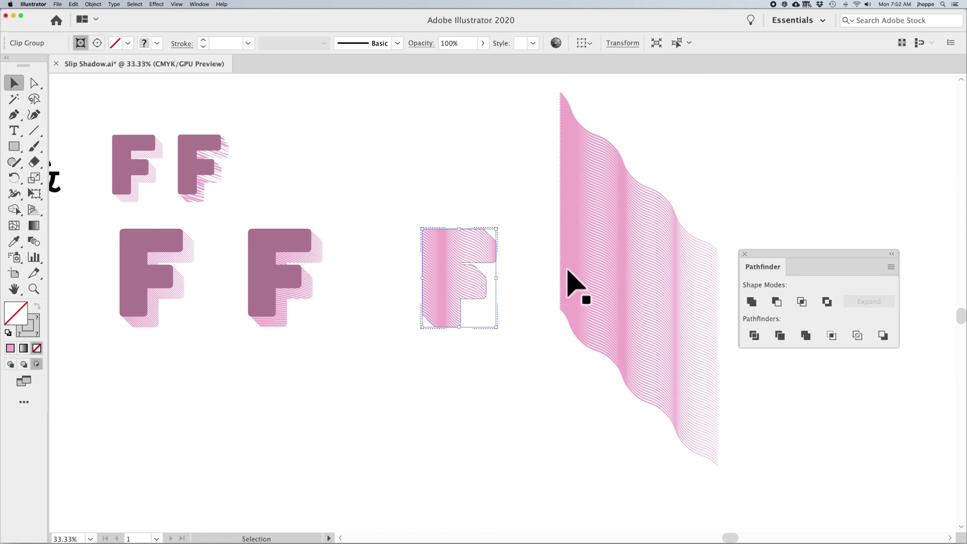
click(521, 273)
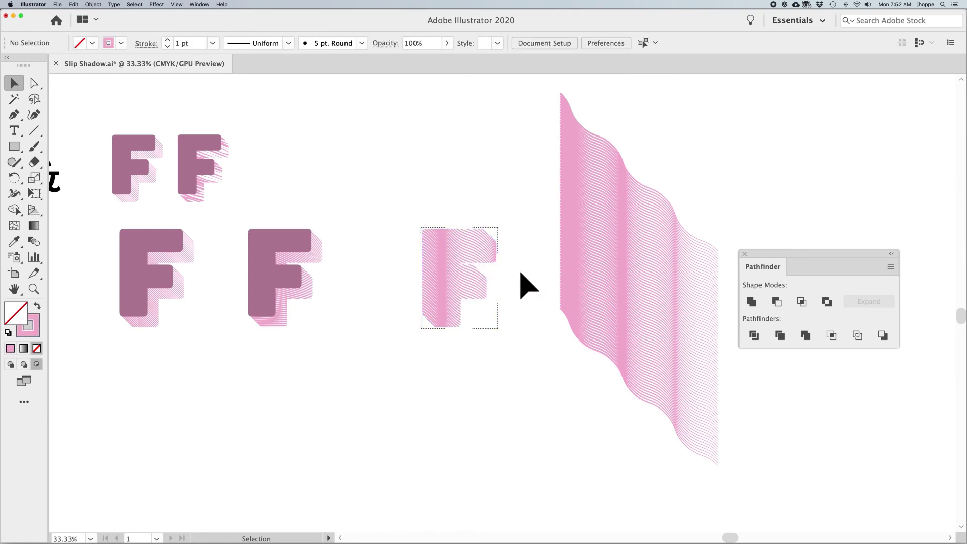
Copy the solid purple F from the neighbouring version onto the wavy-hatched shadow, and return to Draw Normal mode
click(259, 255)
drag(262, 261, 431, 254)
click(376, 303)
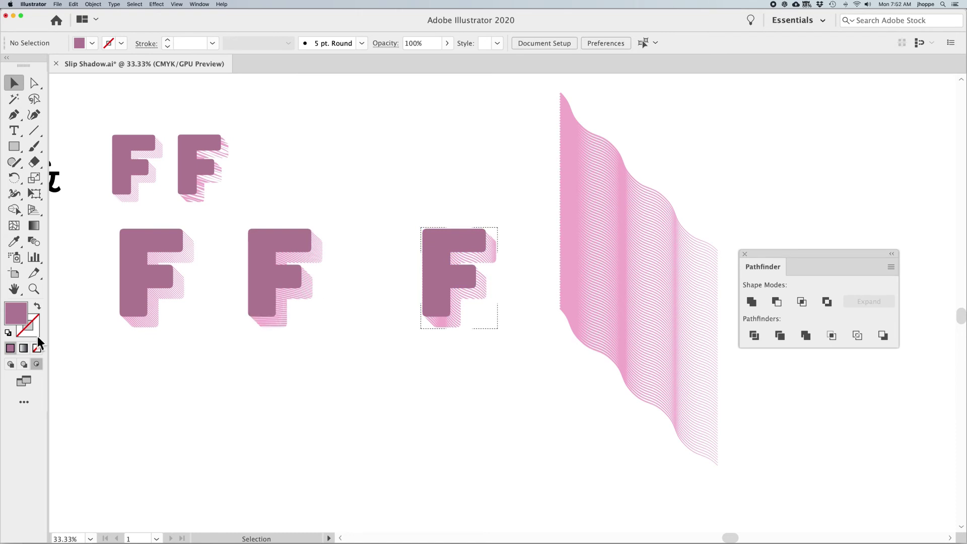
click(10, 363)
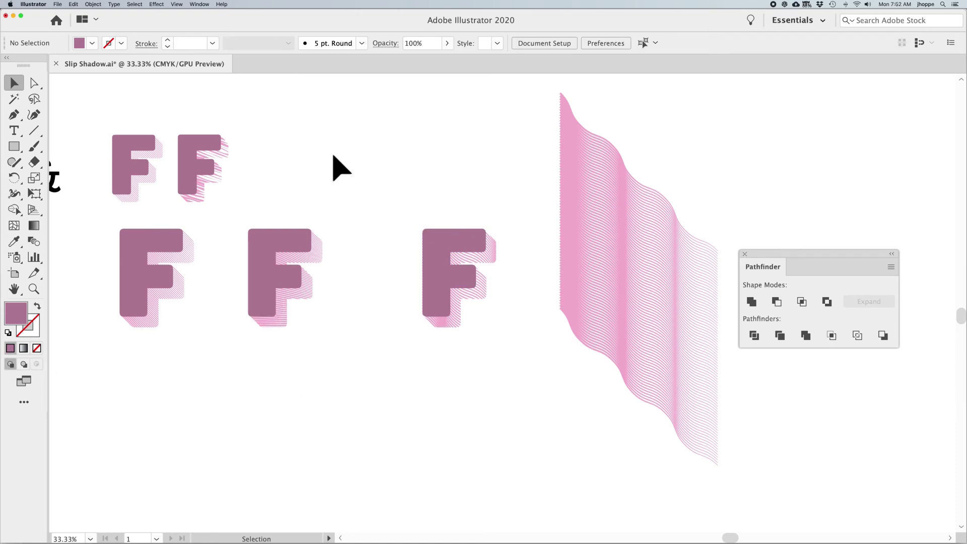
Copy the black ampersand below the large Fs, convert it to outlines and enlarge it to a bit more than their height
key(space)
drag(335, 177, 529, 172)
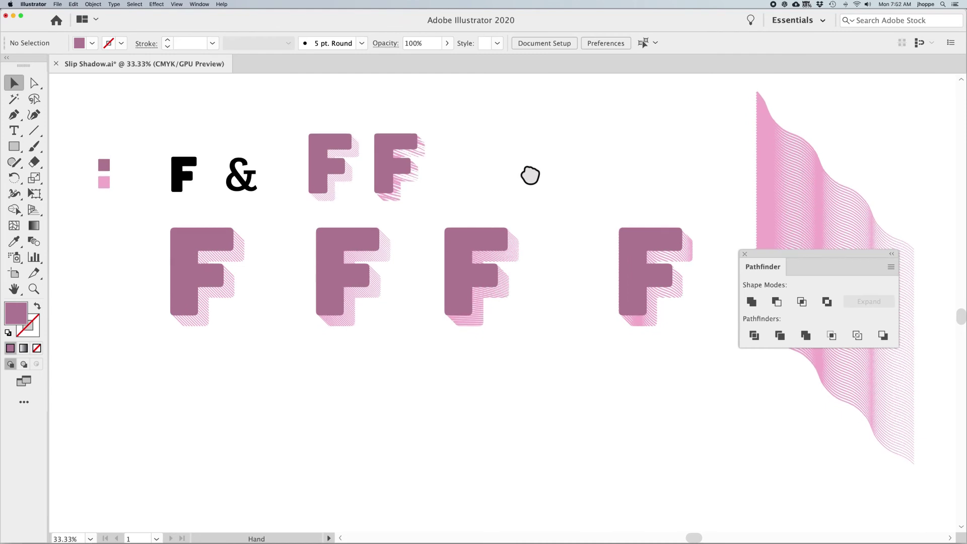
click(250, 186)
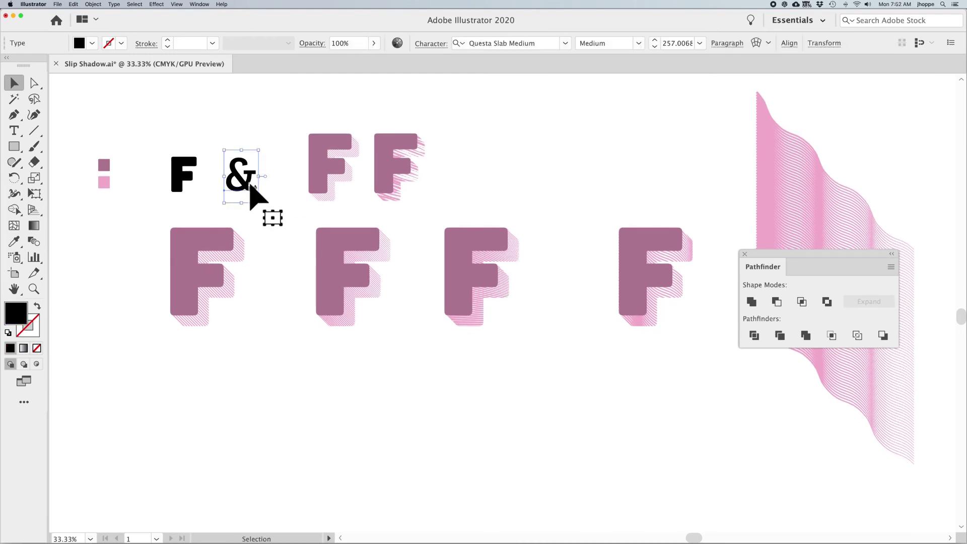
key(space)
drag(247, 184, 269, 354)
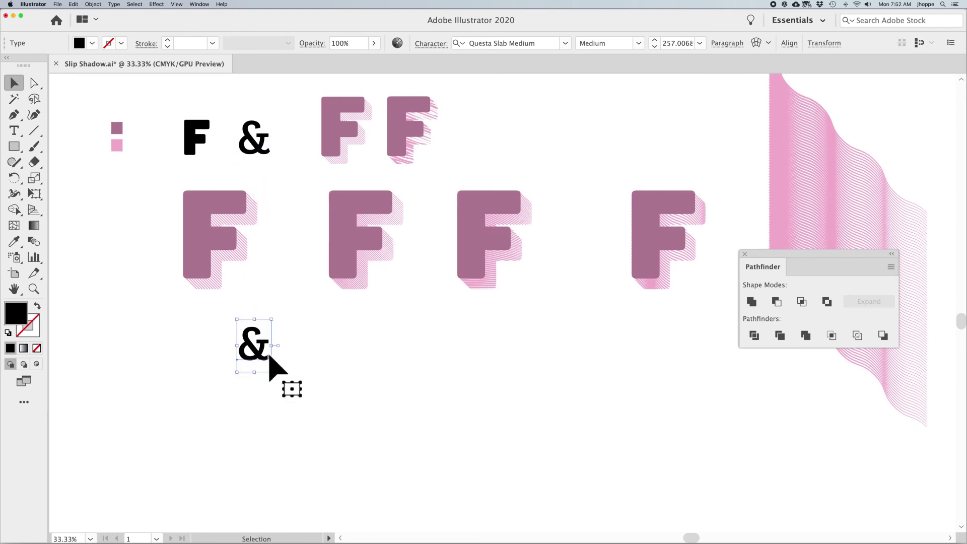
key(shift+super+o)
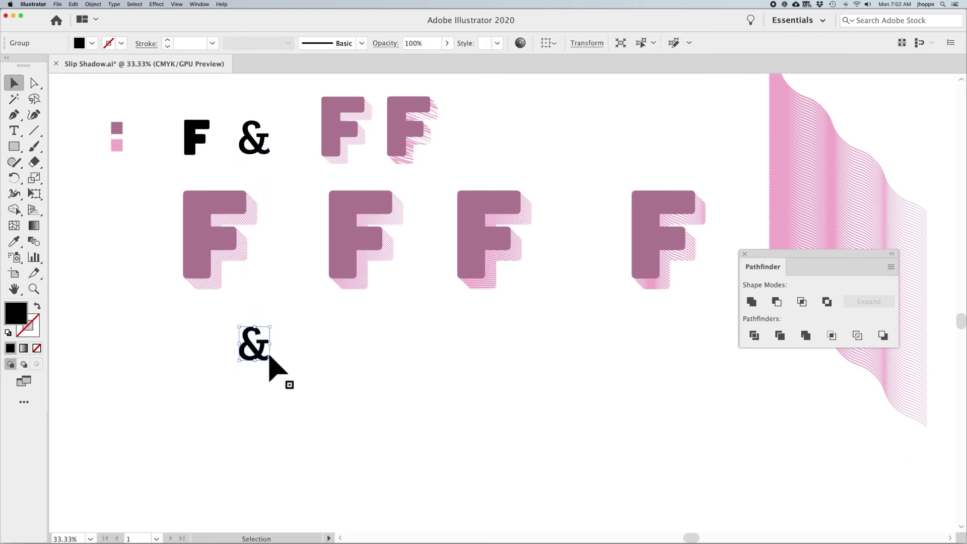
drag(270, 361, 263, 439)
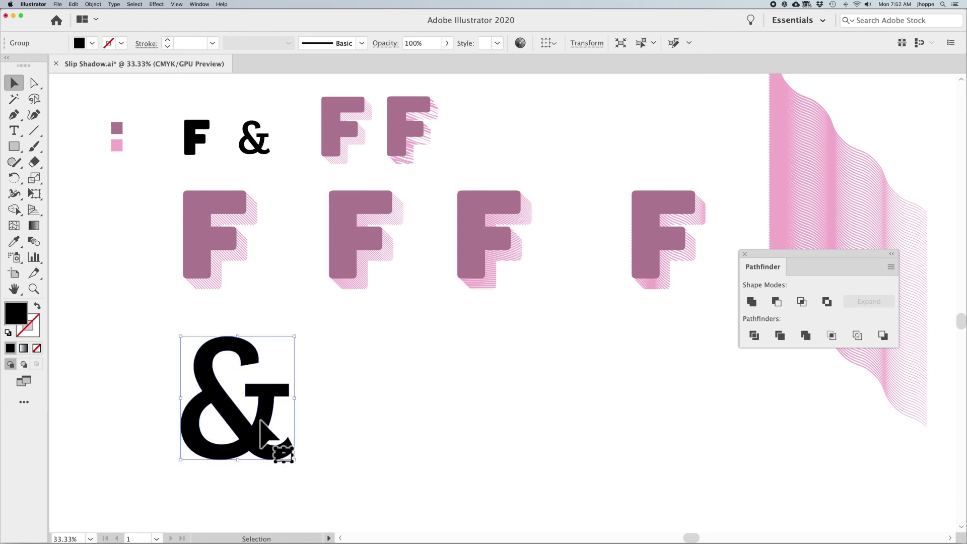
Recolor the large ampersand with the purple from the dark swatch square, and deselect it
key(i)
click(119, 129)
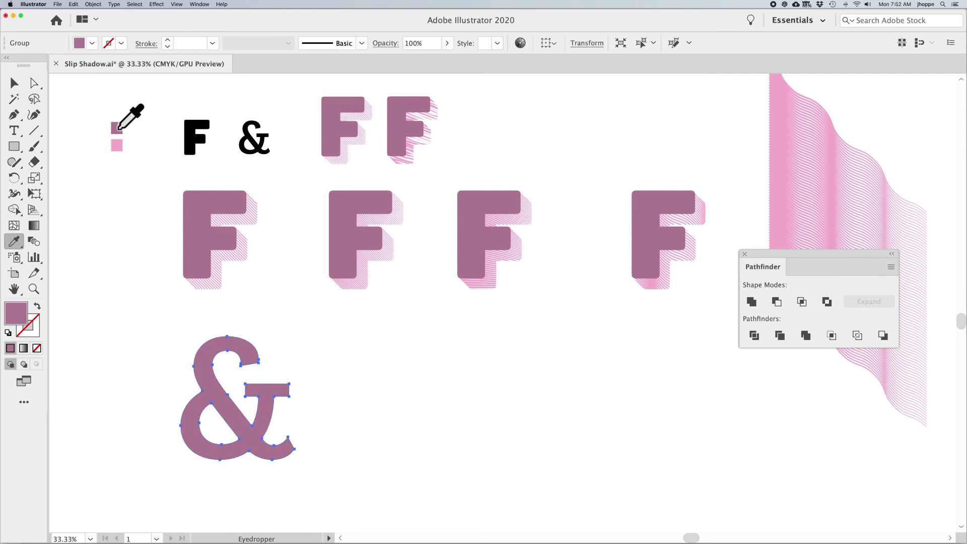
click(14, 83)
click(431, 414)
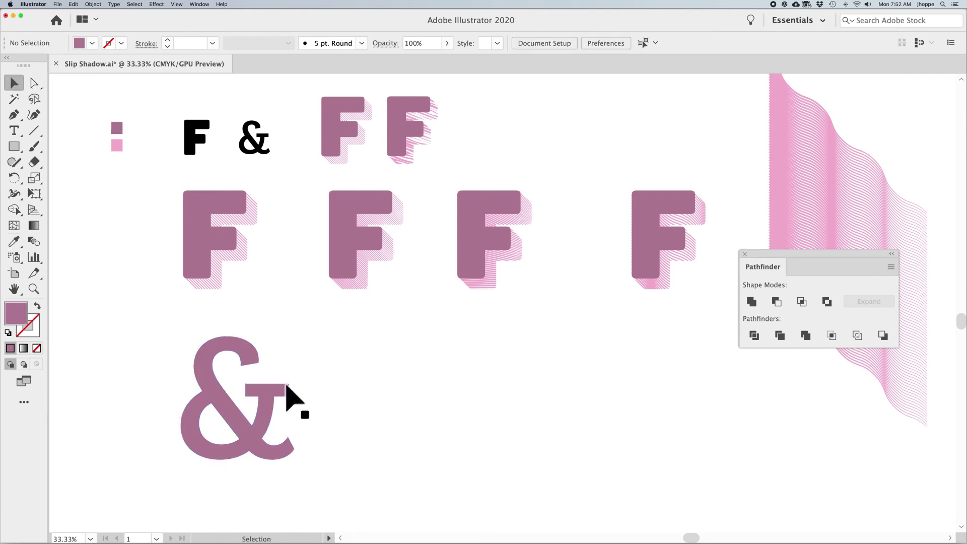
Duplicate the large purple ampersand beside the original, and give the copy a Transform effect moving 1 mm horizontally and 1 mm vertically
click(276, 417)
drag(272, 410, 448, 423)
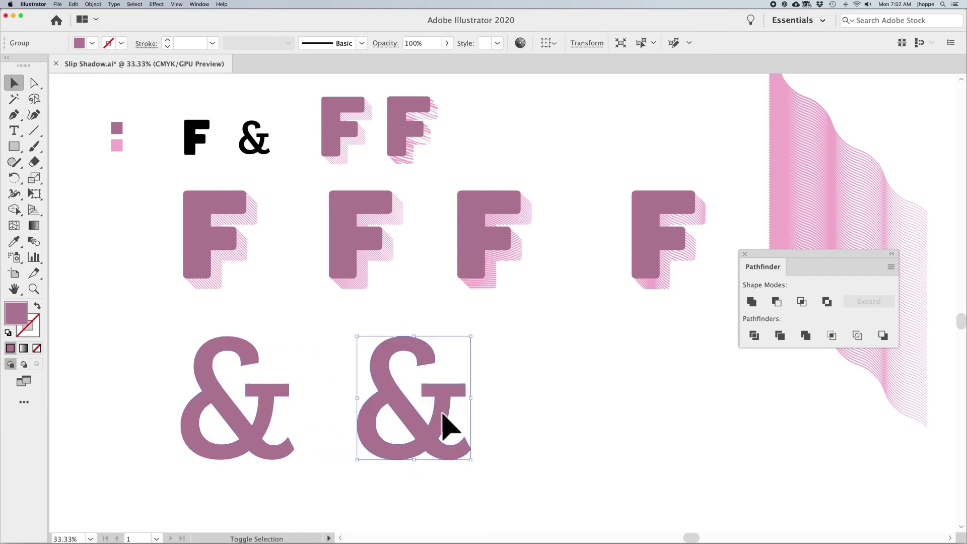
click(156, 4)
mouse_move(177, 74)
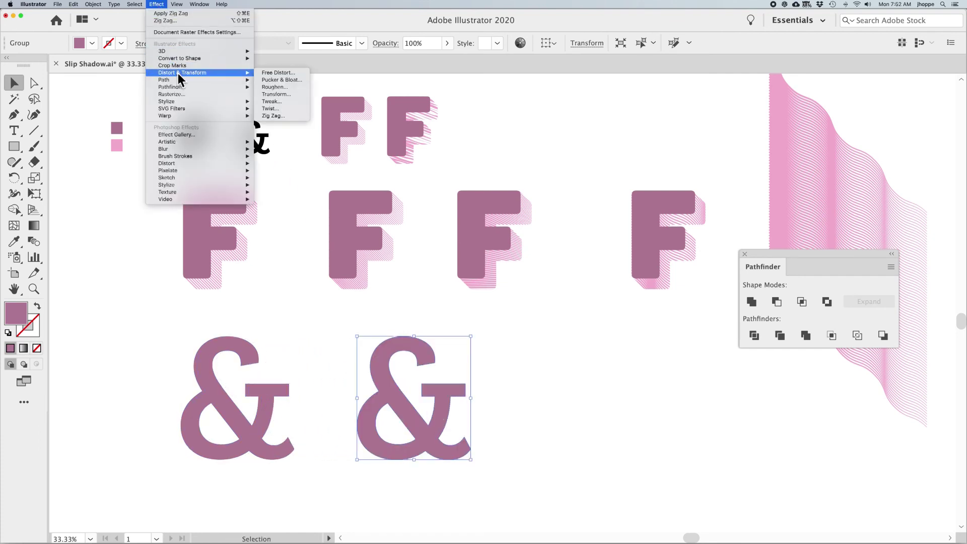
click(274, 95)
click(841, 226)
key(Up)
click(842, 242)
key(Up)
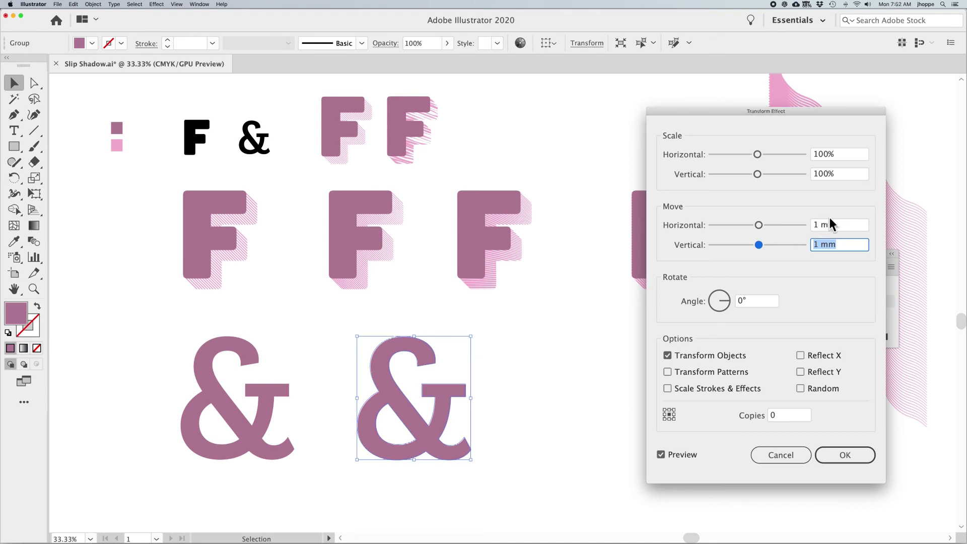
Set the Transform effect to 23 copies to extrude the second ampersand while keeping its counters open, and apply it
click(787, 414)
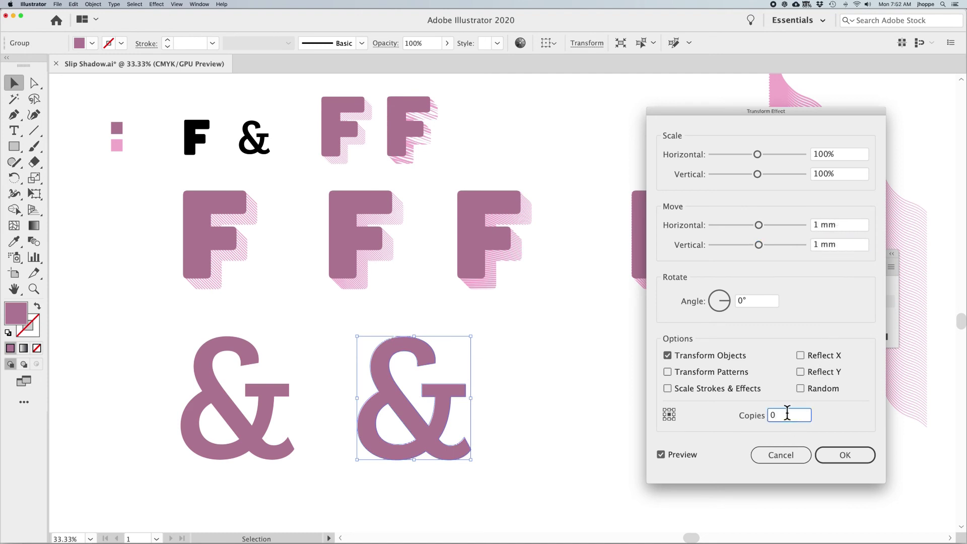
key(shift+Up)
key(shift+Up)
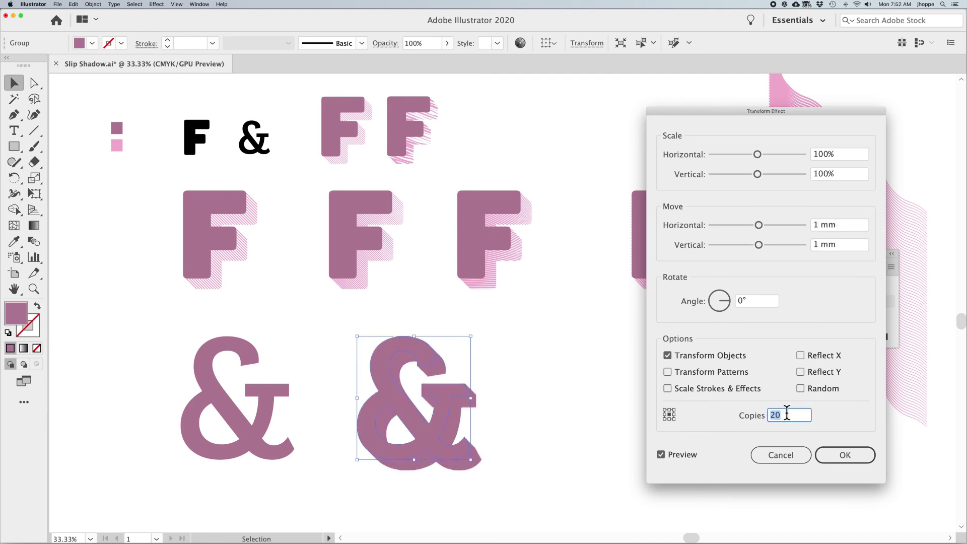
key(shift+Up)
key(shift+Up)
key(shift+Down)
key(shift+Down)
key(shift+Up)
key(shift+Up)
key(shift+Up)
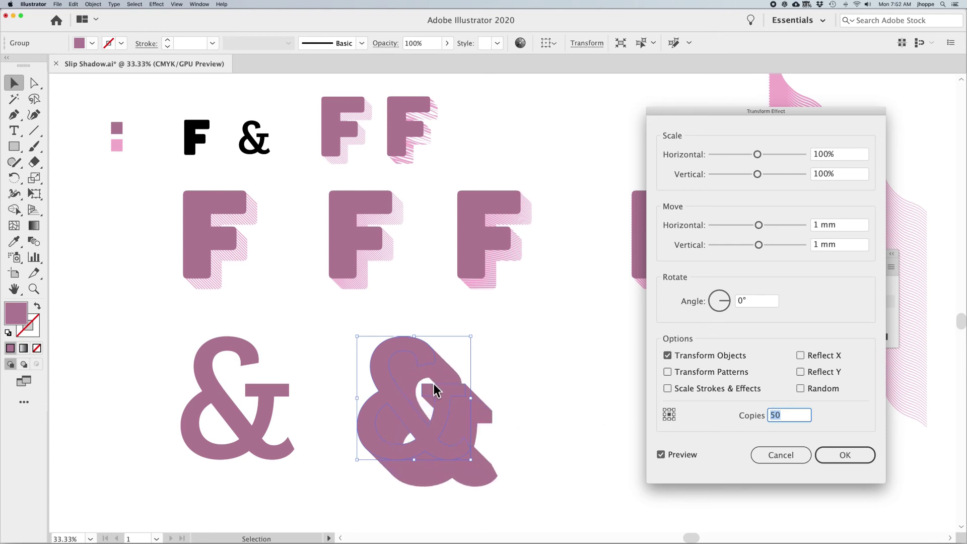
key(shift+Down)
key(shift+Down)
key(shift+Down)
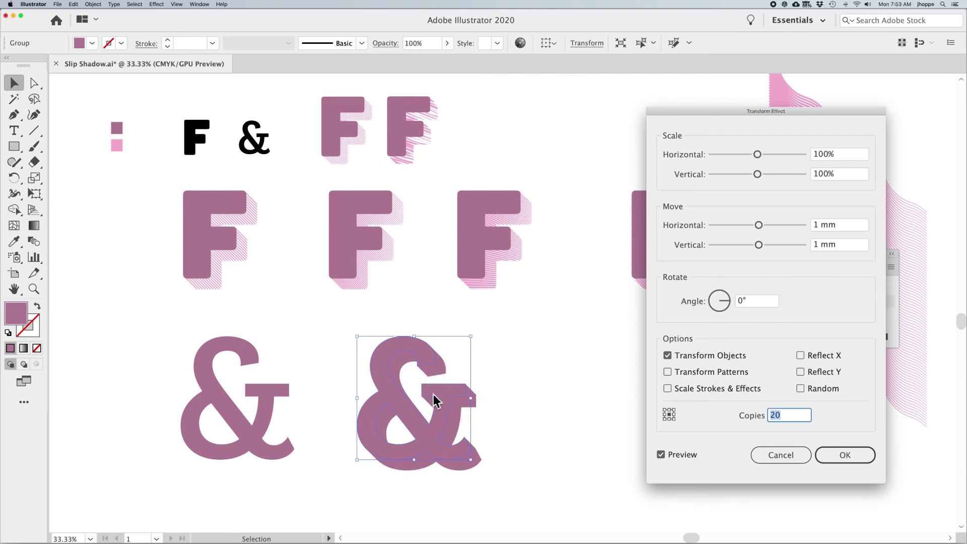
key(Up)
key(Up)
key(Up)
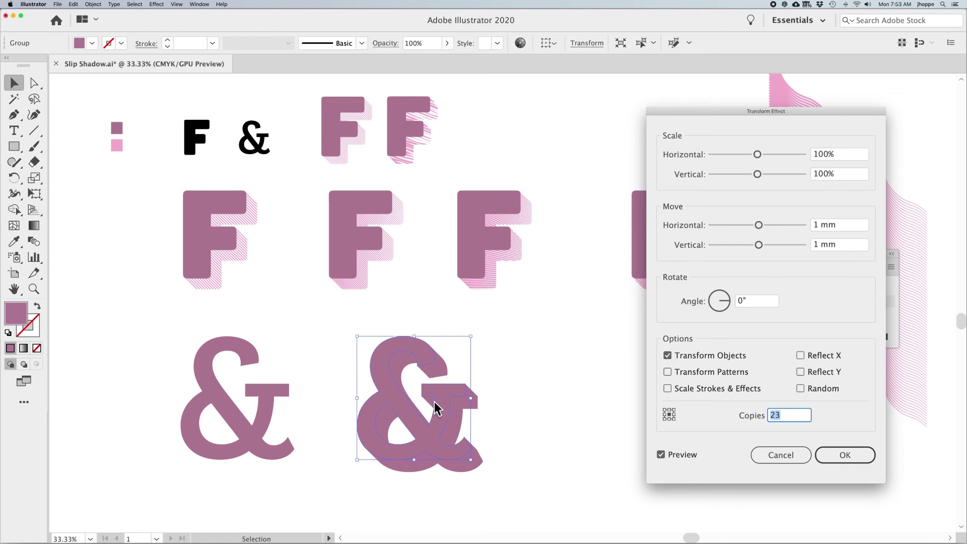
click(843, 454)
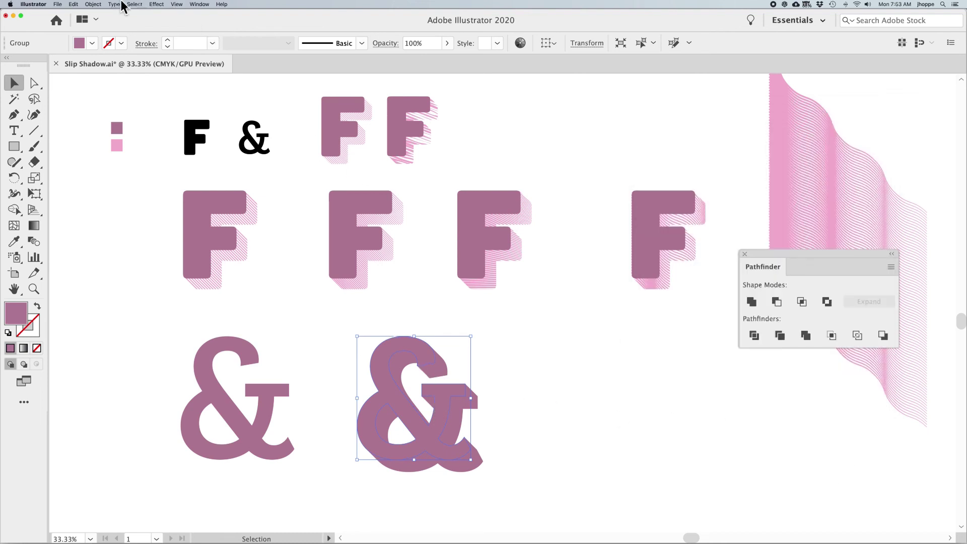
Expand the appearance of the extruded ampersand and unite its copies into one shape
click(93, 4)
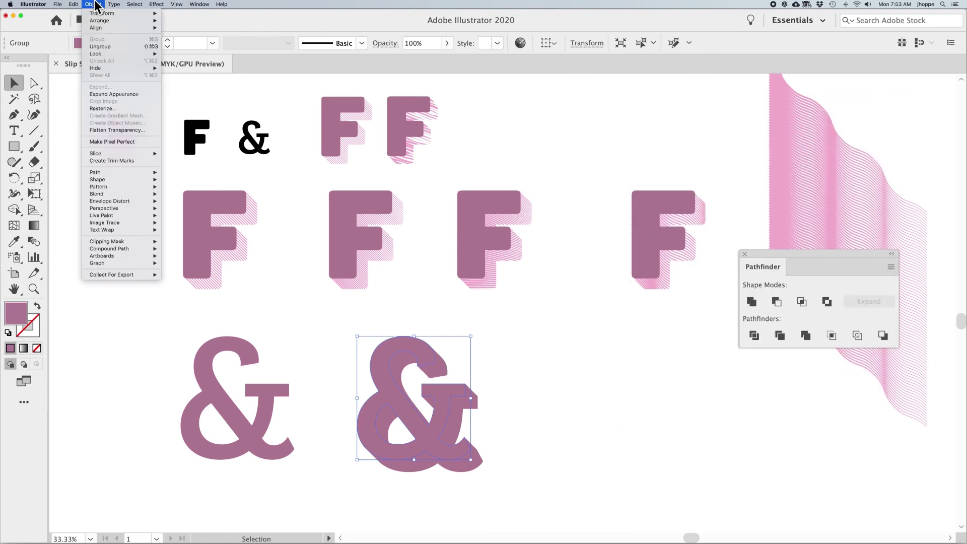
click(113, 94)
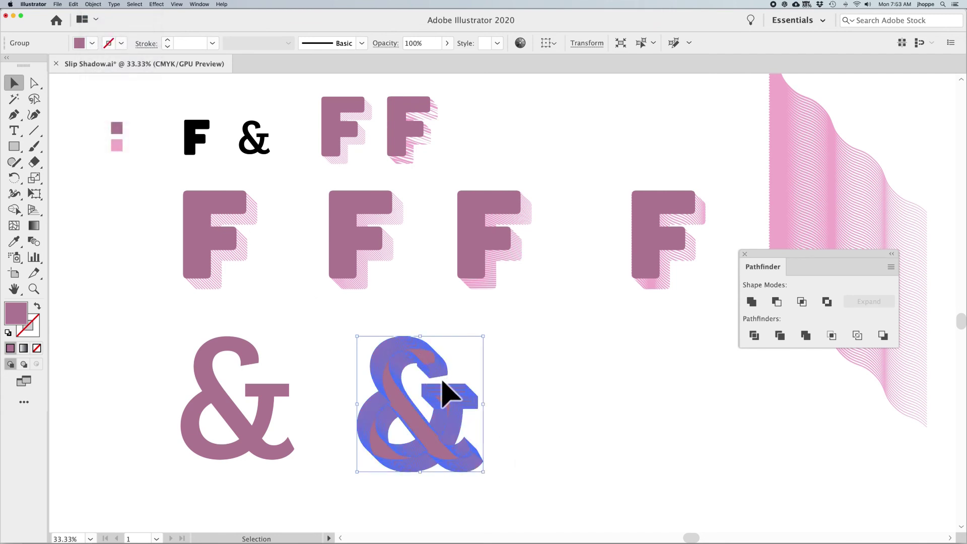
click(752, 302)
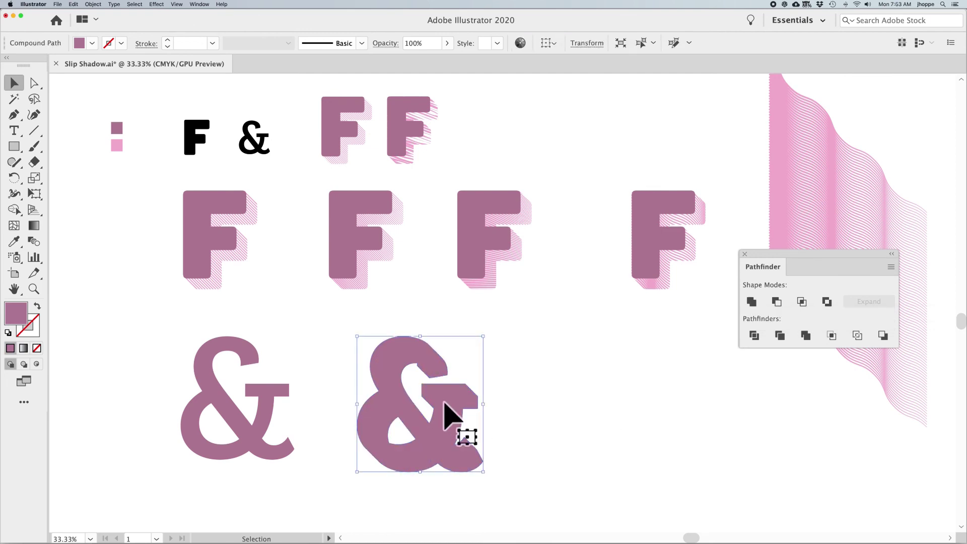
Remove the extruded ampersand's fill, set it to draw inside, and paste a copy of the wavy hatching into it
key(slash)
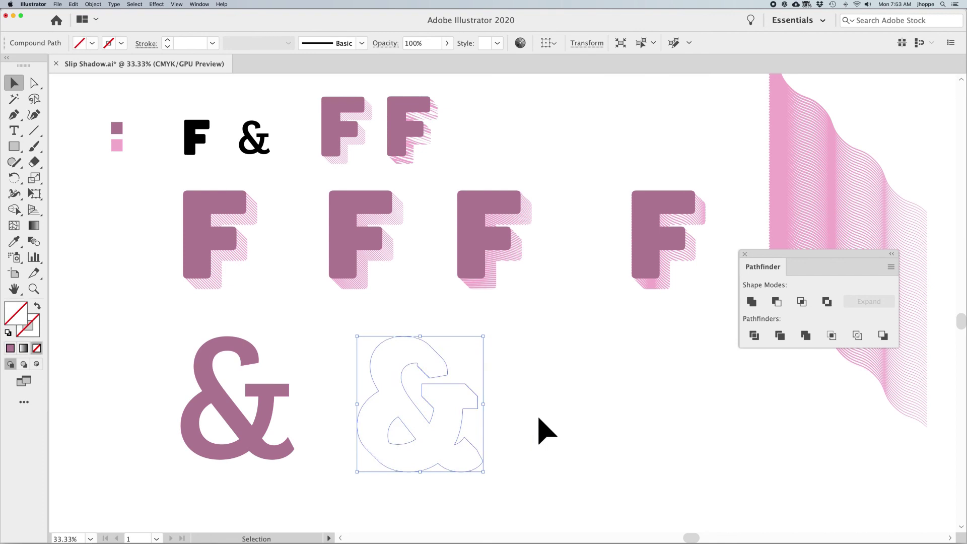
click(37, 364)
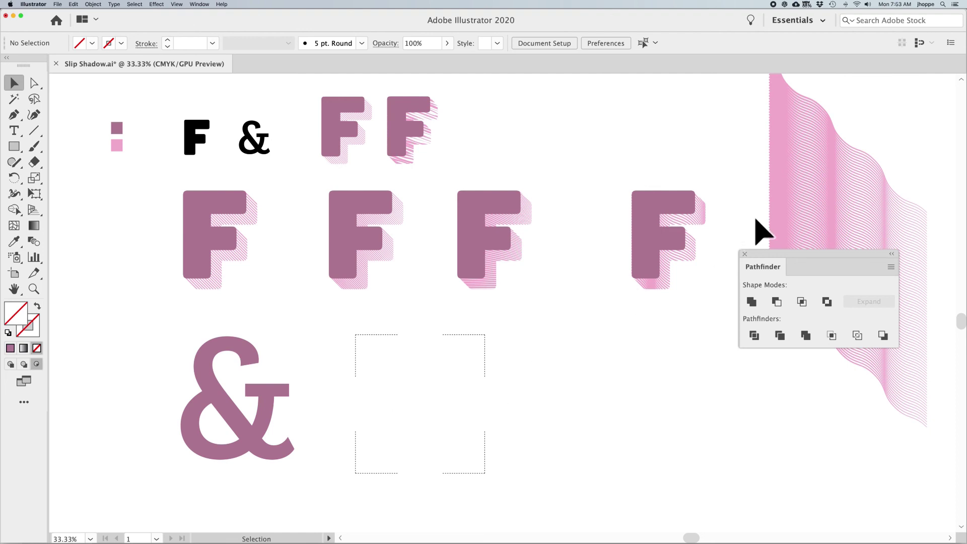
click(830, 156)
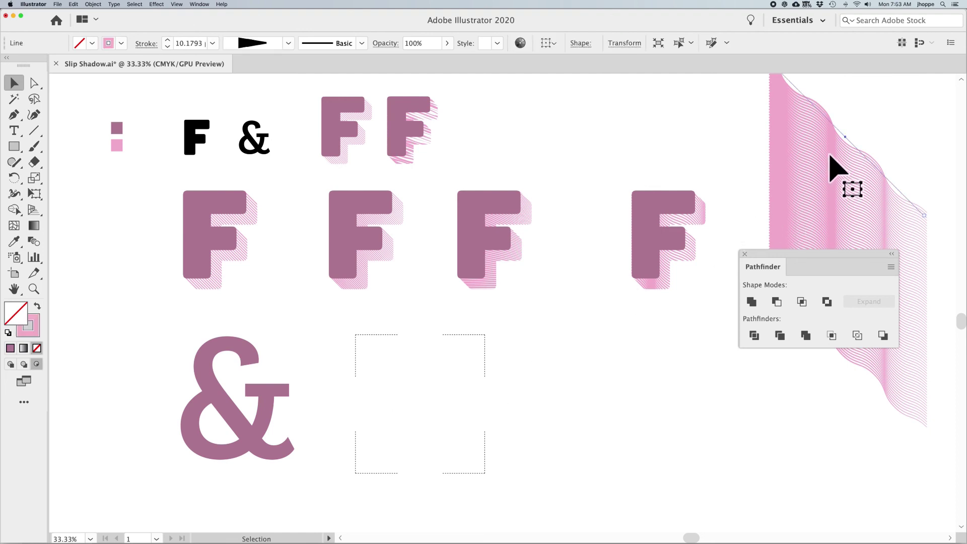
click(424, 366)
key(super+v)
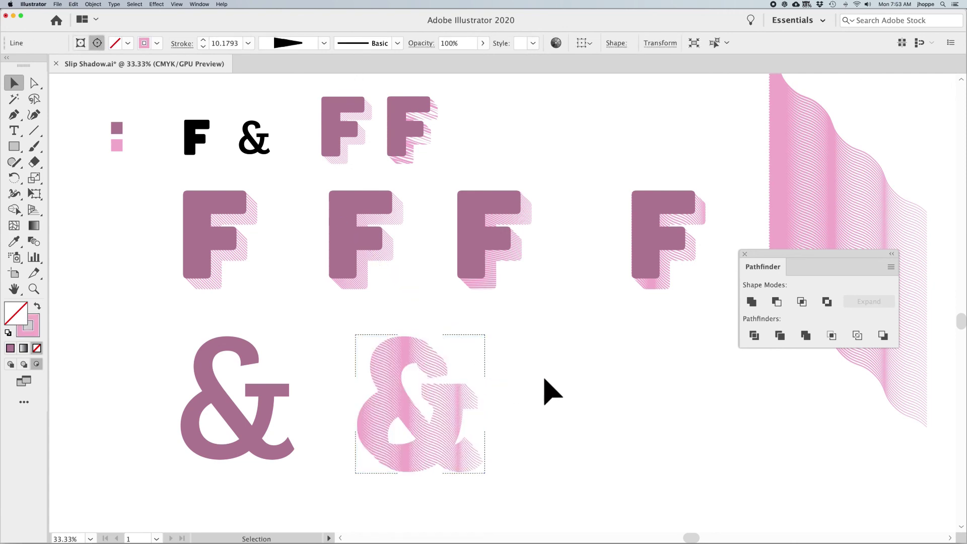
click(545, 381)
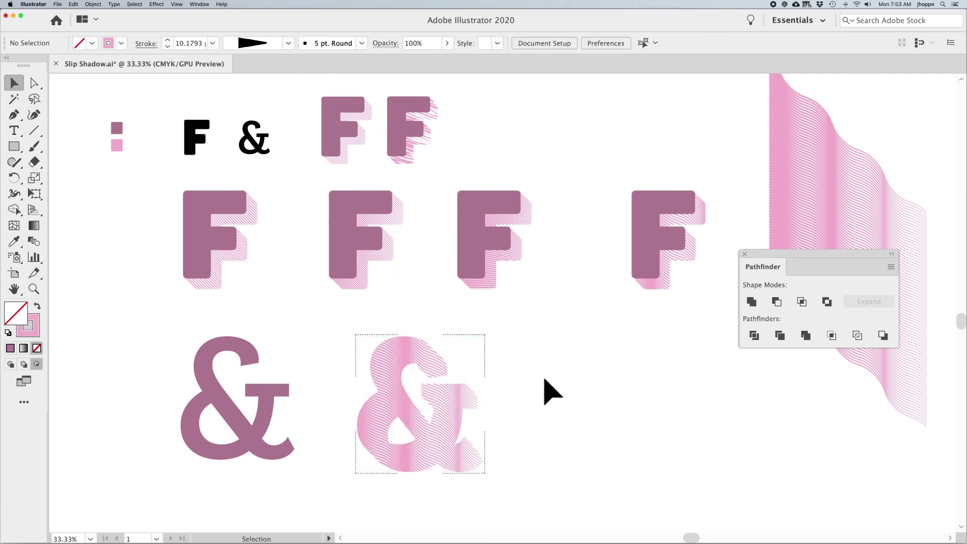
Return to normal drawing mode, move the solid purple ampersand onto the upper-left part of the hatched one, and deselect it
click(264, 403)
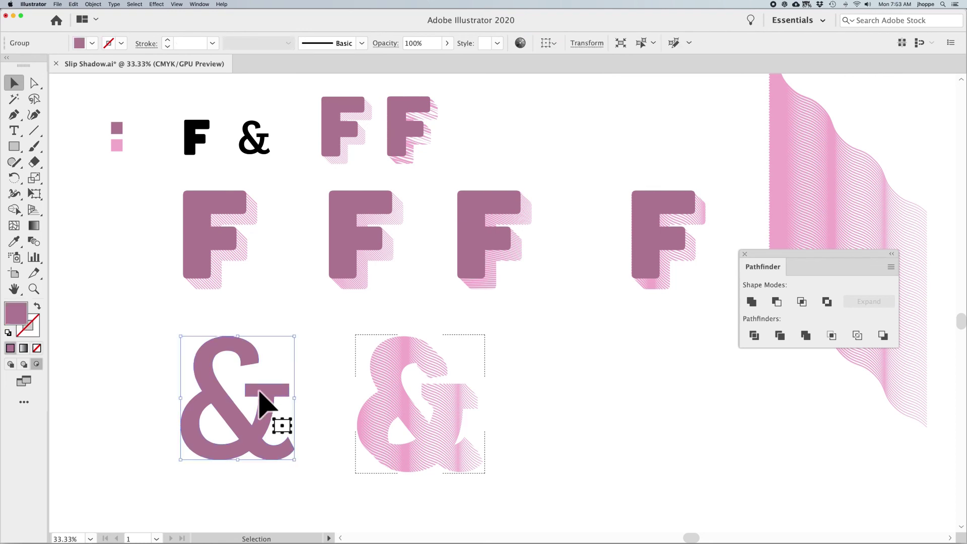
click(12, 365)
drag(204, 371, 380, 372)
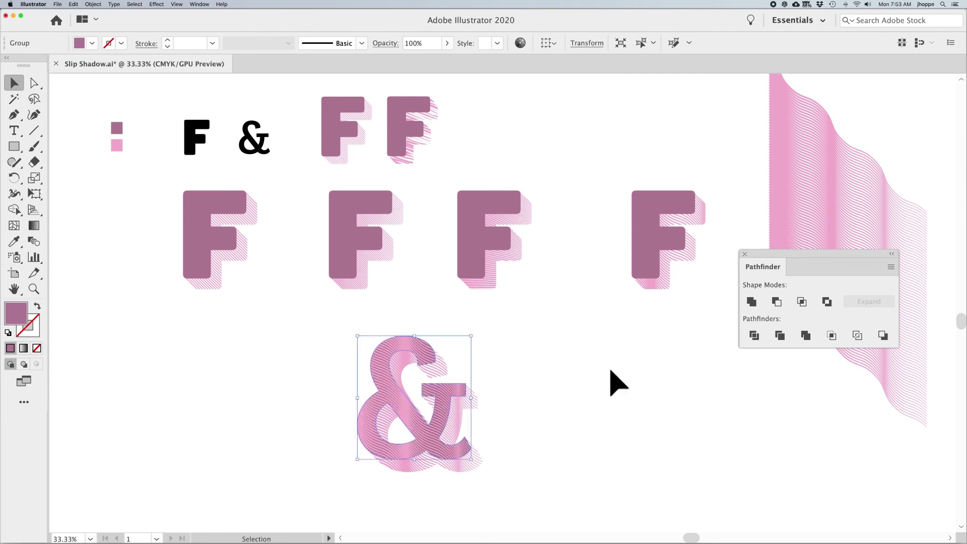
key(super)
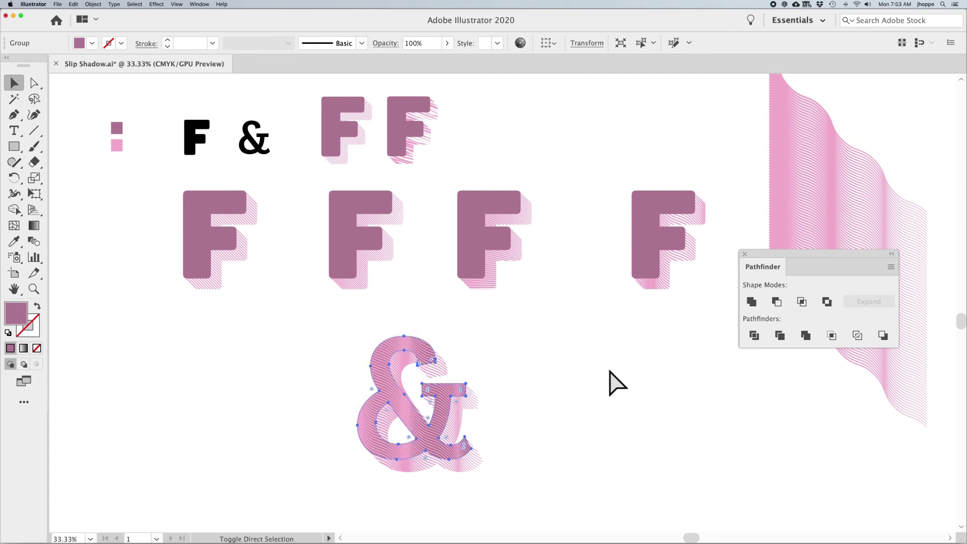
click(609, 371)
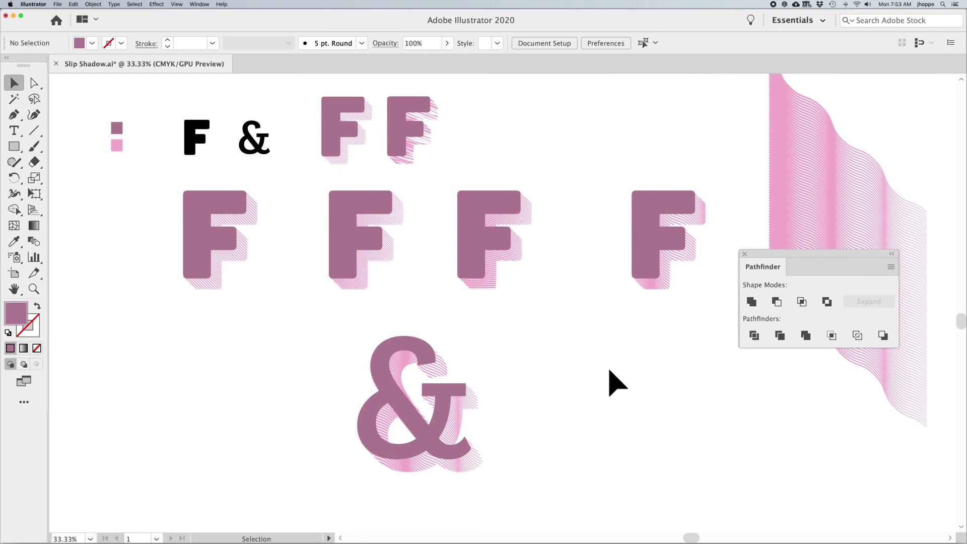
scroll(607, 373, right, 2)
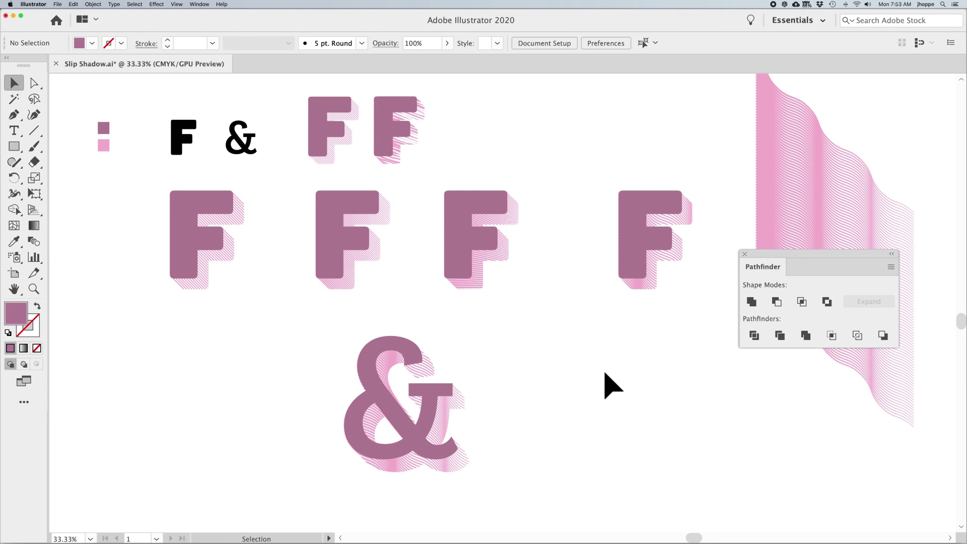
click(378, 380)
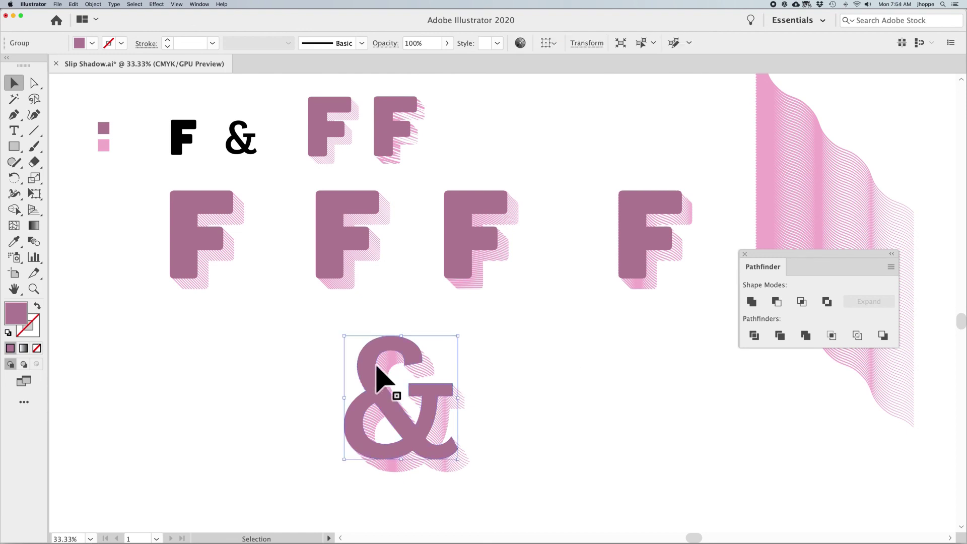
click(250, 387)
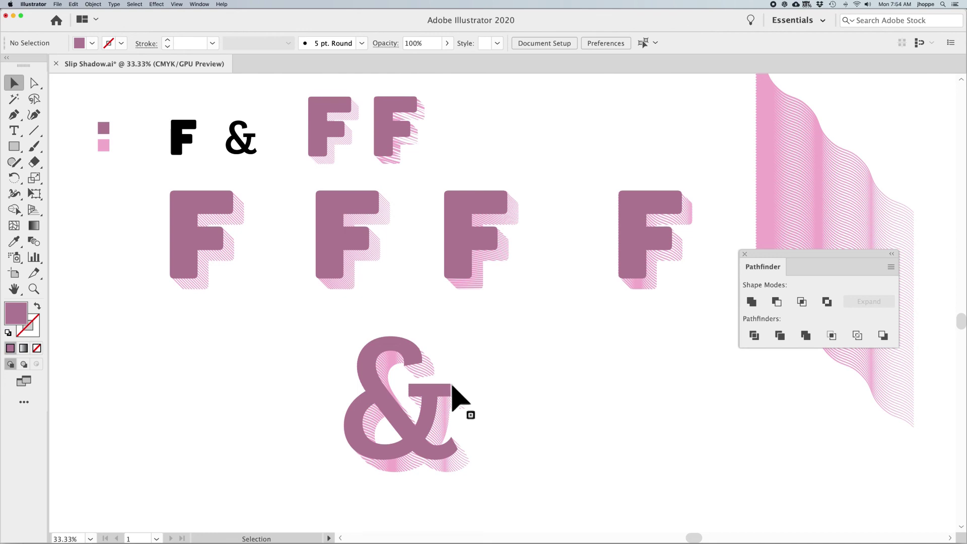
Isolate the hatched ampersand's clip group and select the wavy lines inside it
click(428, 371)
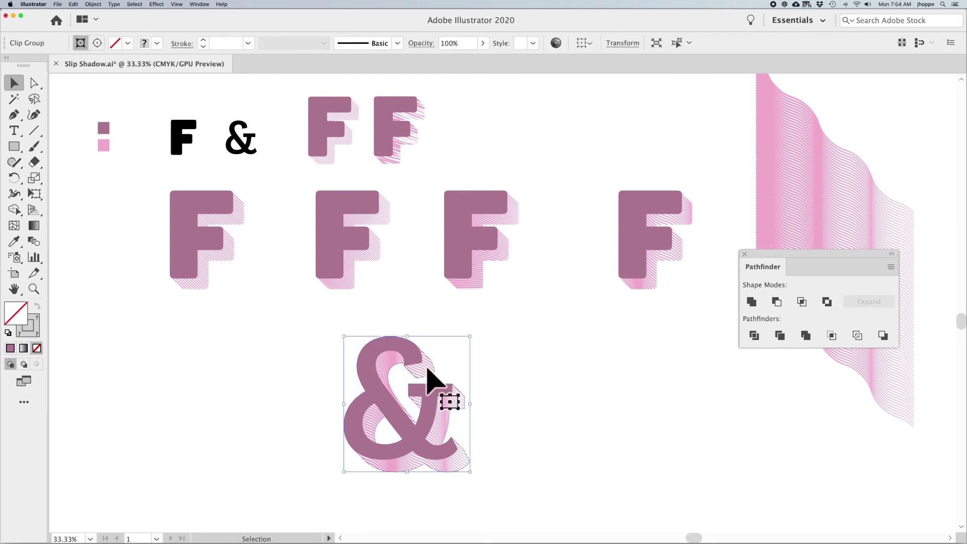
double_click(428, 372)
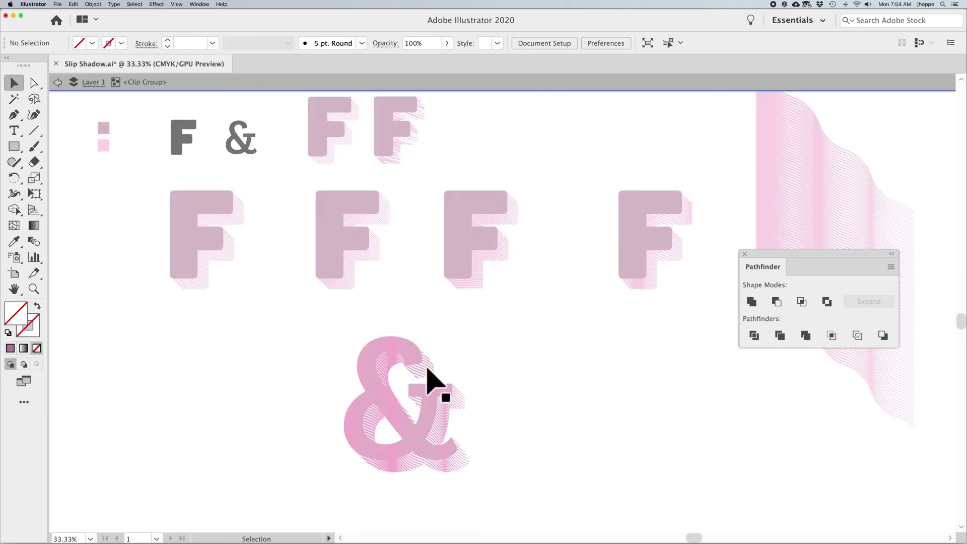
click(428, 373)
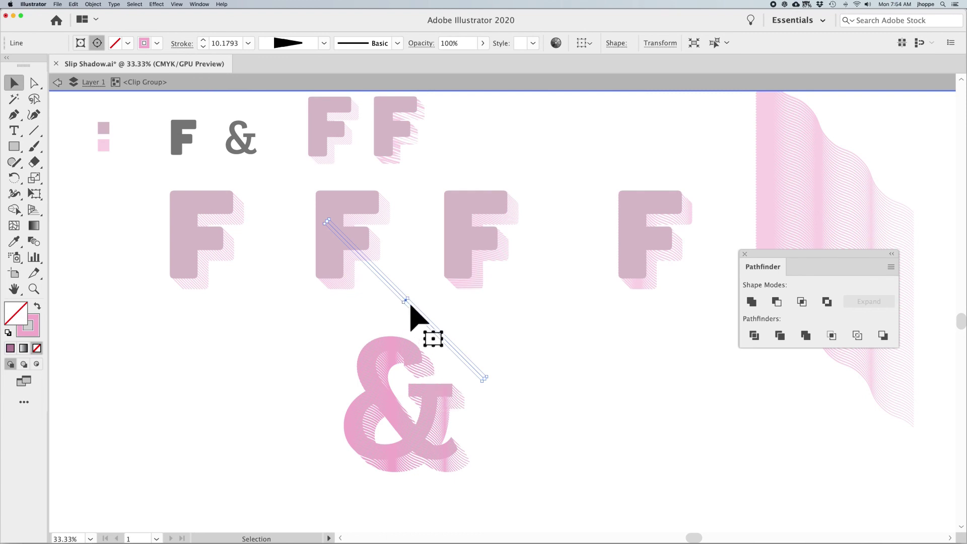
Apply a Roughen effect to the wavy lines with 0% relative size, detail 2 per inch and smooth points, and deselect them
click(157, 4)
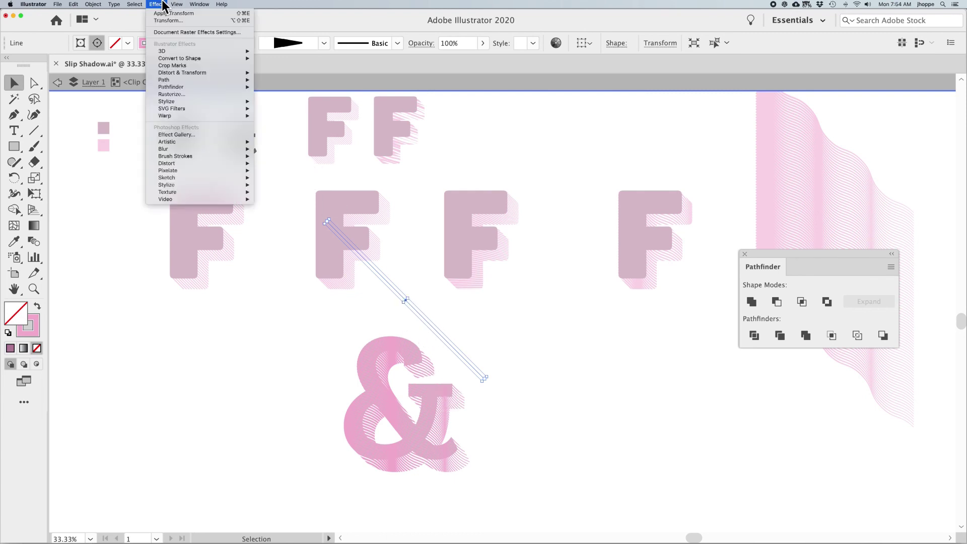
mouse_move(185, 73)
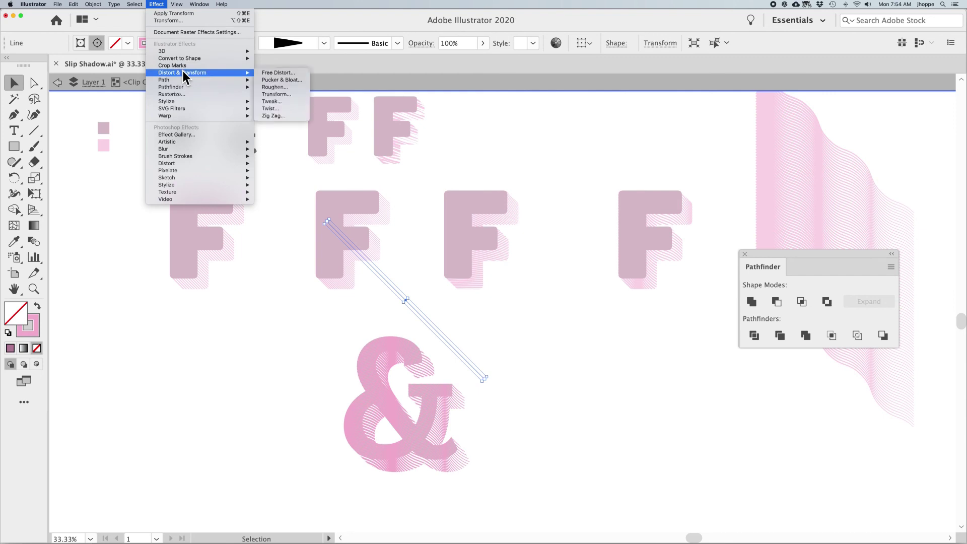
click(272, 87)
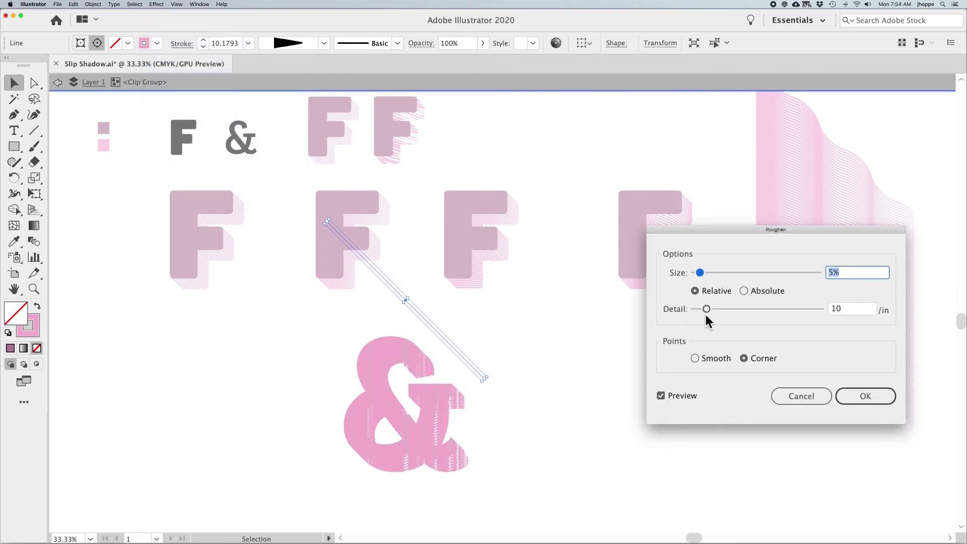
drag(705, 309, 695, 309)
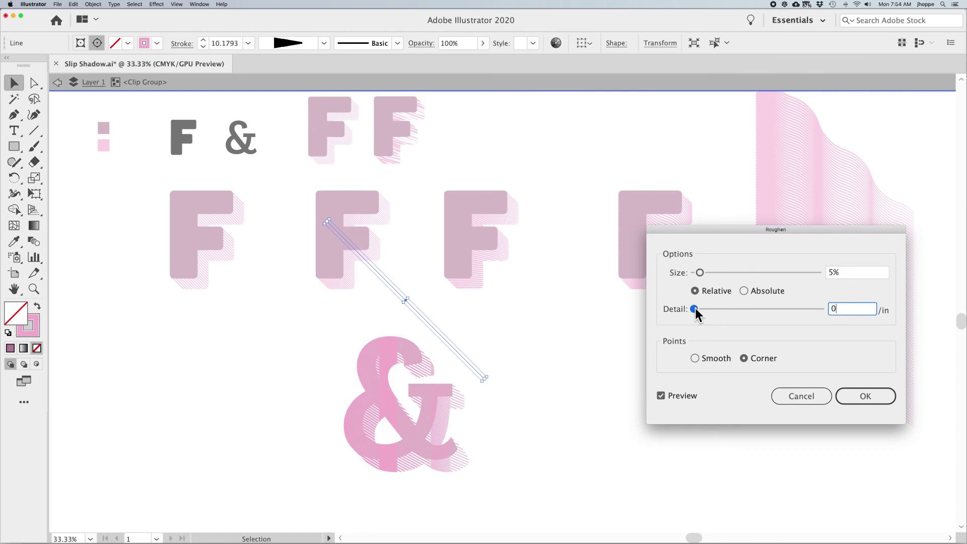
click(866, 271)
text(2)
key(Down)
key(Down)
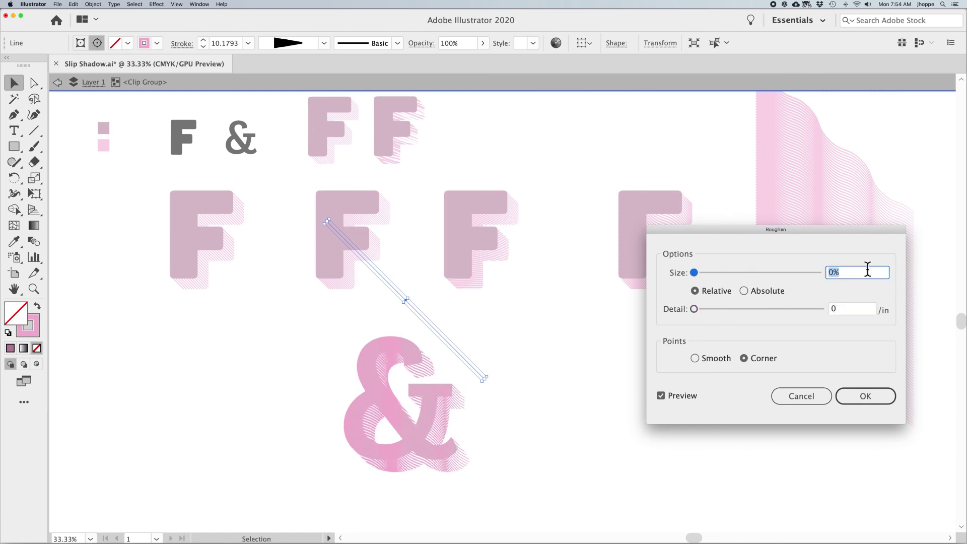
click(854, 306)
key(Up)
key(Up)
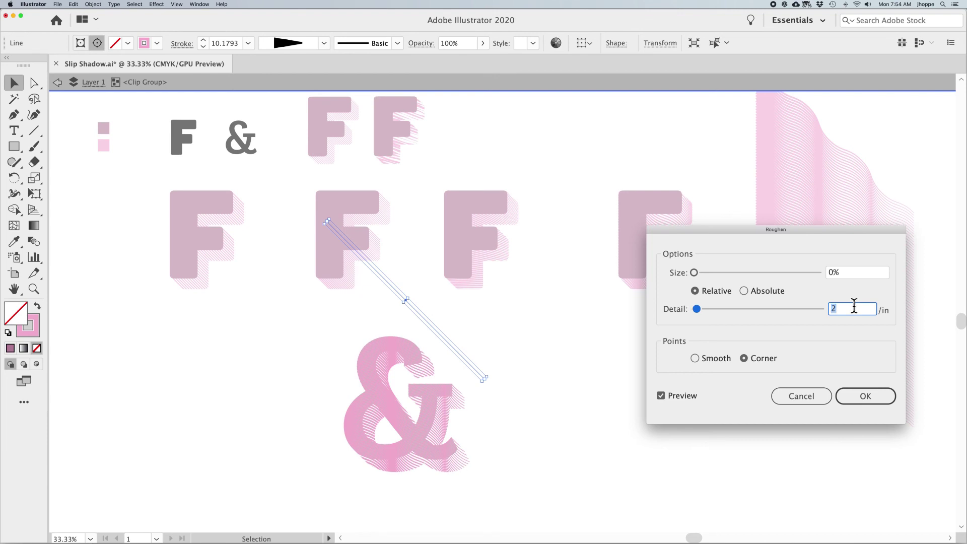
click(699, 357)
click(865, 396)
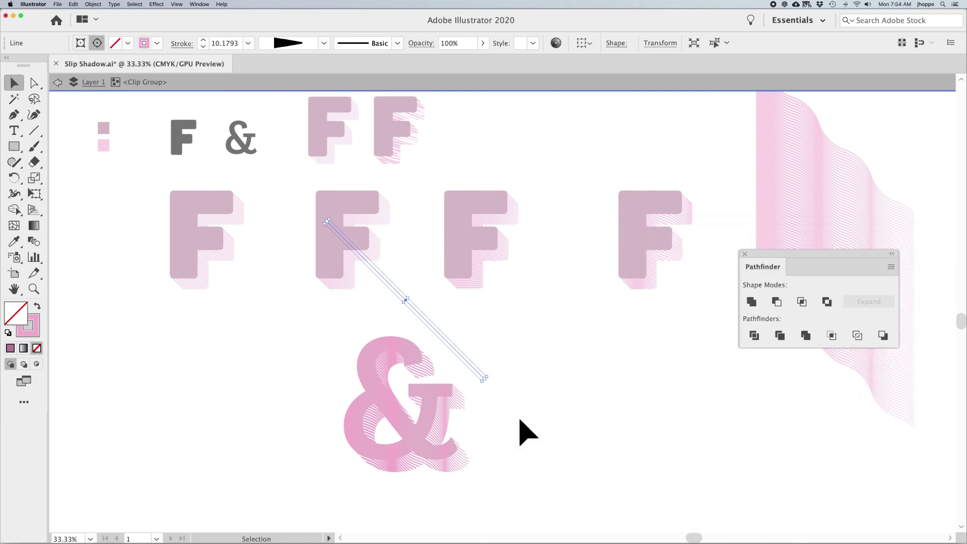
click(520, 420)
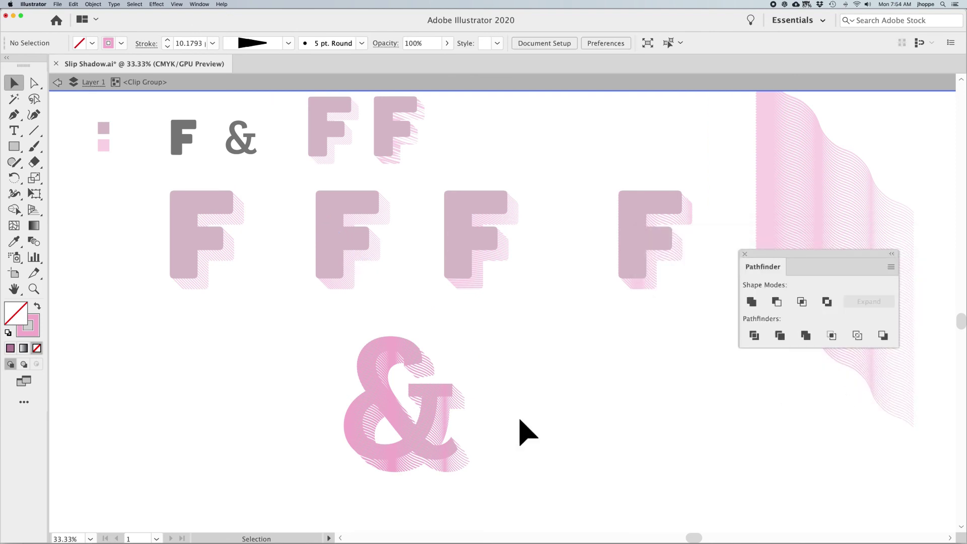
key(Escape)
click(432, 363)
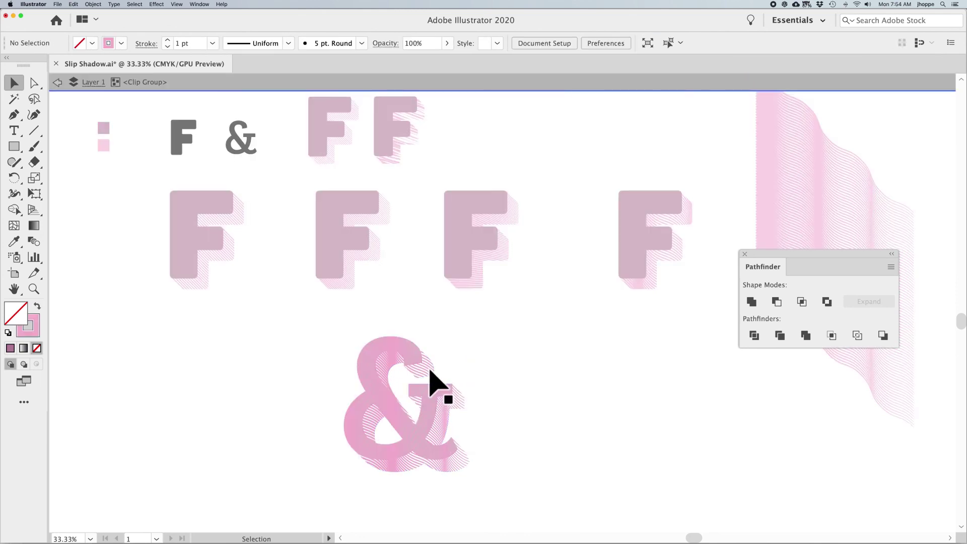
click(429, 370)
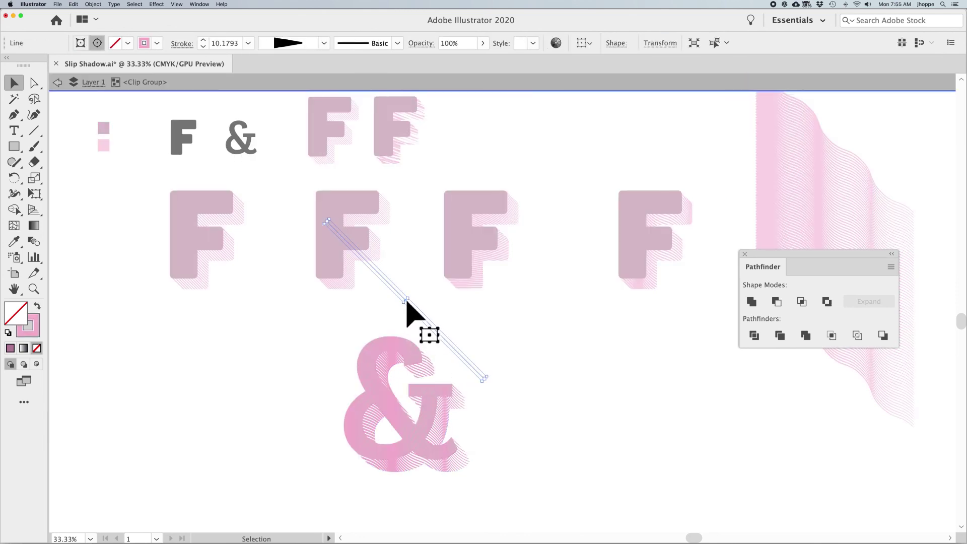
click(518, 321)
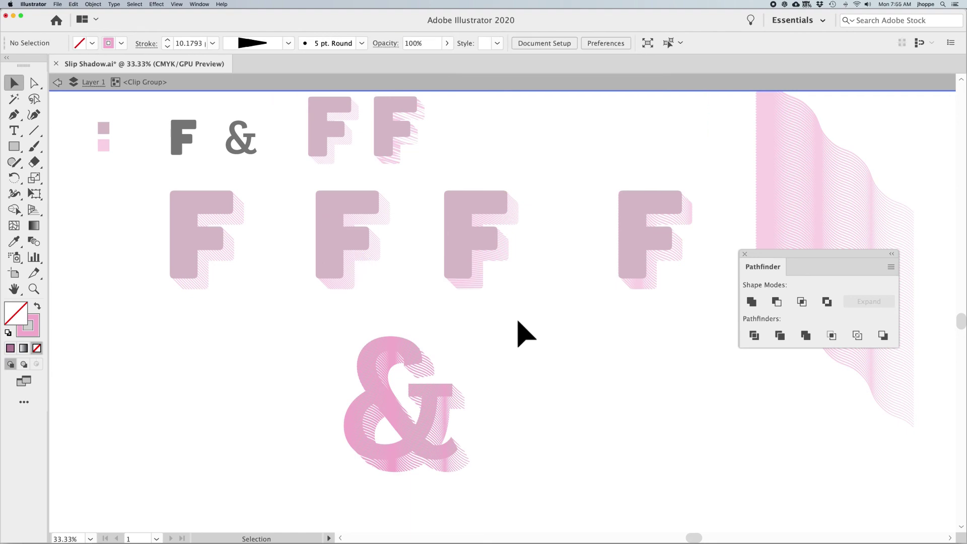